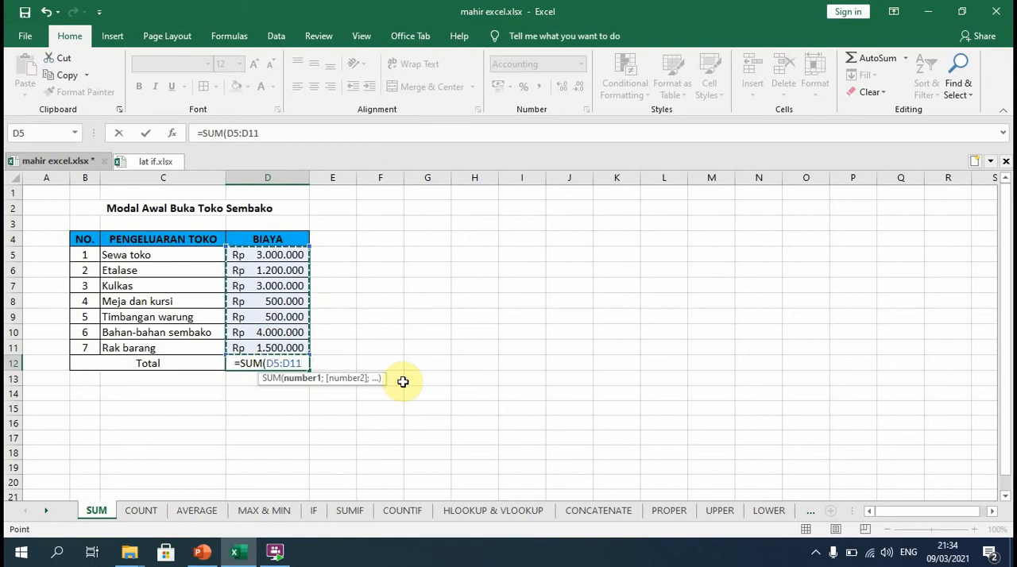
Finish the SUM of D5:D11 in the Total cell D12, and set the Sewa toko cost in D5 to 3500000.
{"action": "key", "text": "Return"}
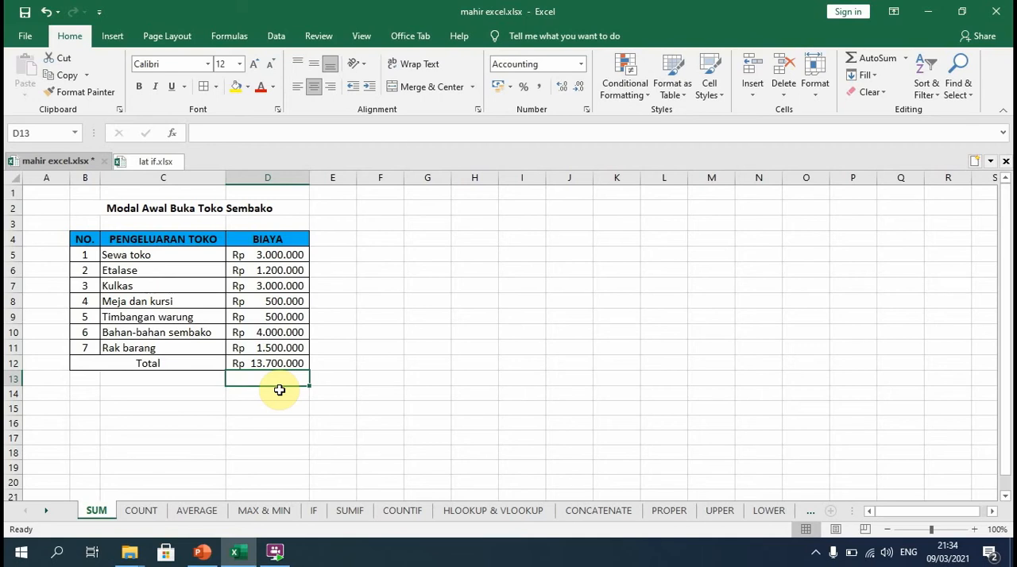
{"action": "left_click", "coordinate": [274, 254]}
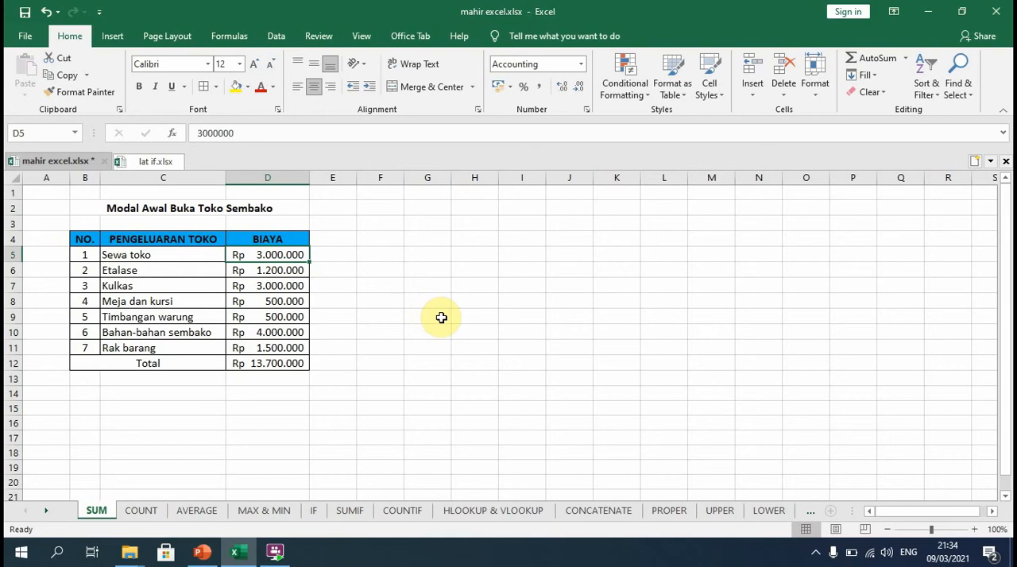
{"action": "type", "text": "3"}
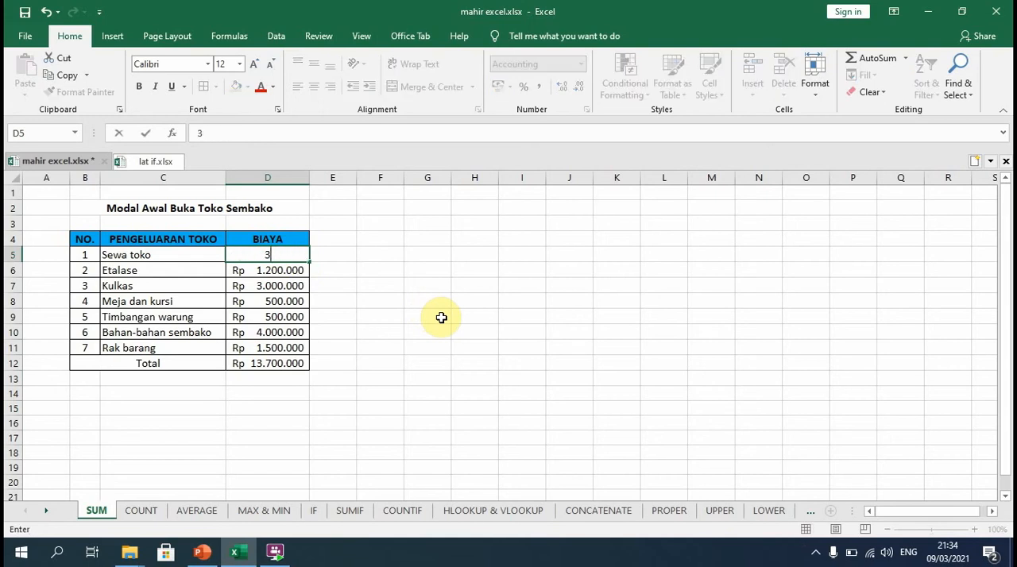
{"action": "type", "text": "500000"}
{"action": "left_click", "coordinate": [451, 316]}
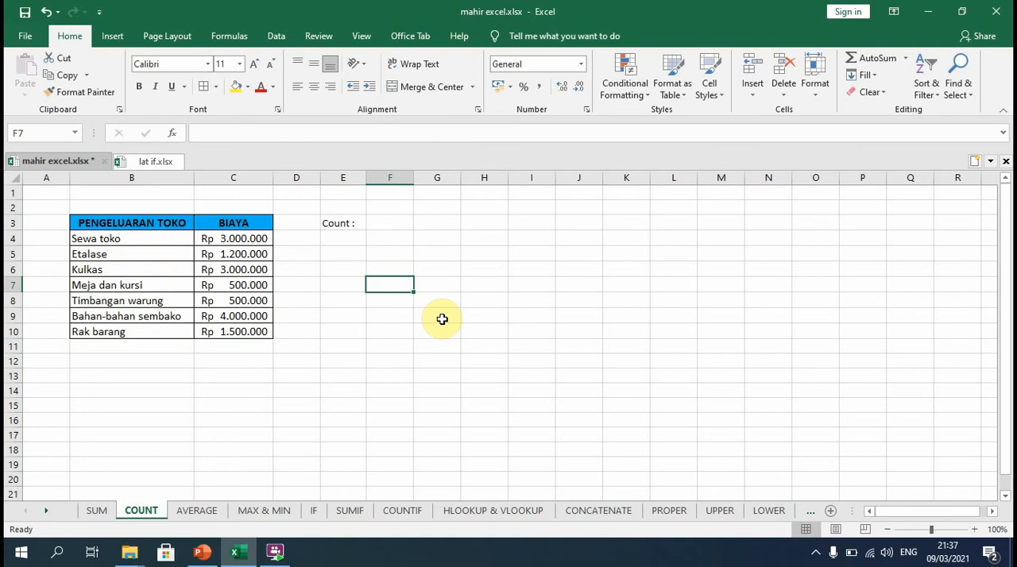
Enter a COUNT formula over the BIAYA values C4:C10 in cell F3, beside the Count label.
{"action": "left_click", "coordinate": [387, 226]}
{"action": "type", "text": "="}
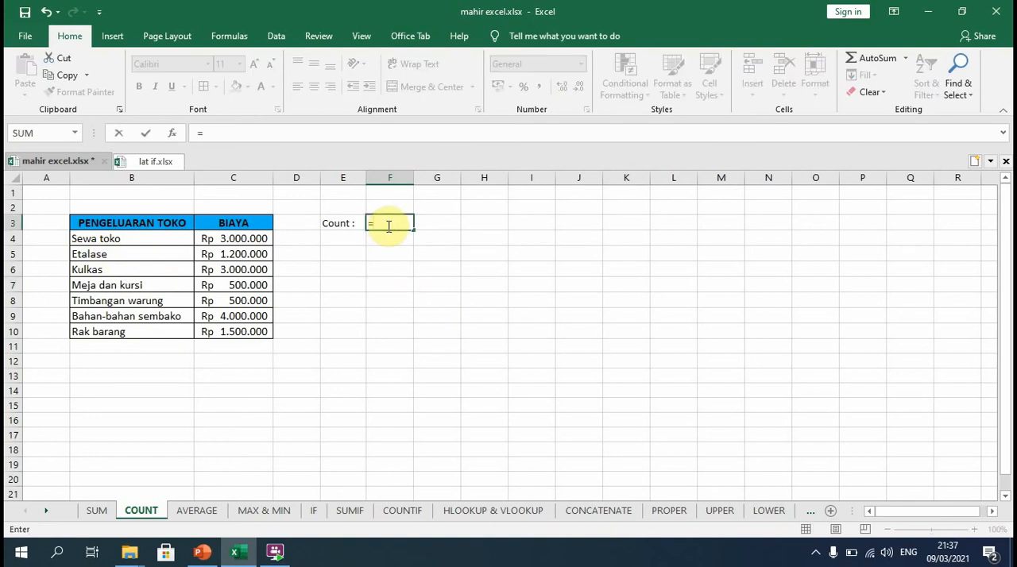
{"action": "type", "text": "coun"}
{"action": "double_click", "coordinate": [404, 239]}
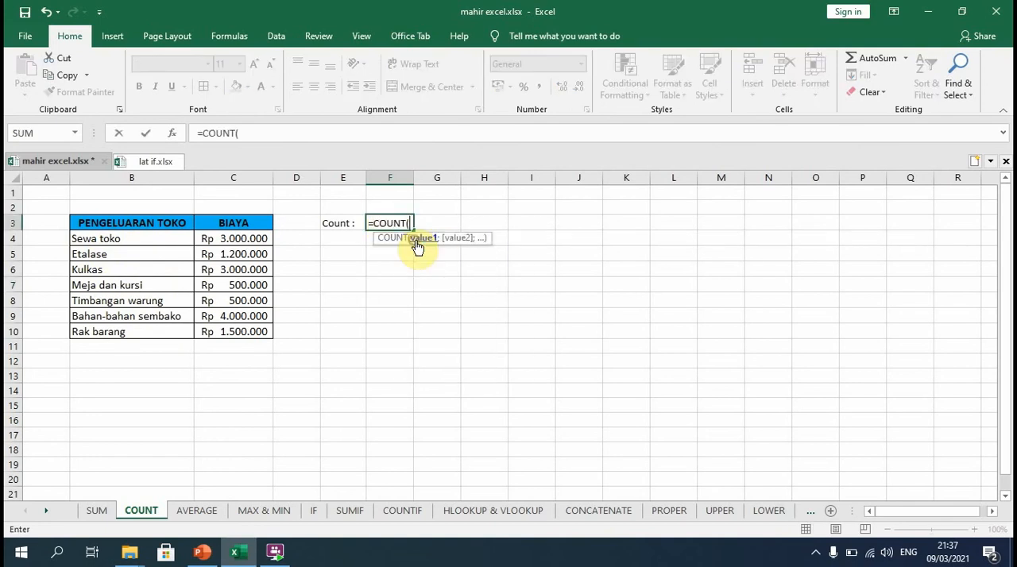
{"action": "left_click_drag", "start_coordinate": [248, 239], "coordinate": [260, 332]}
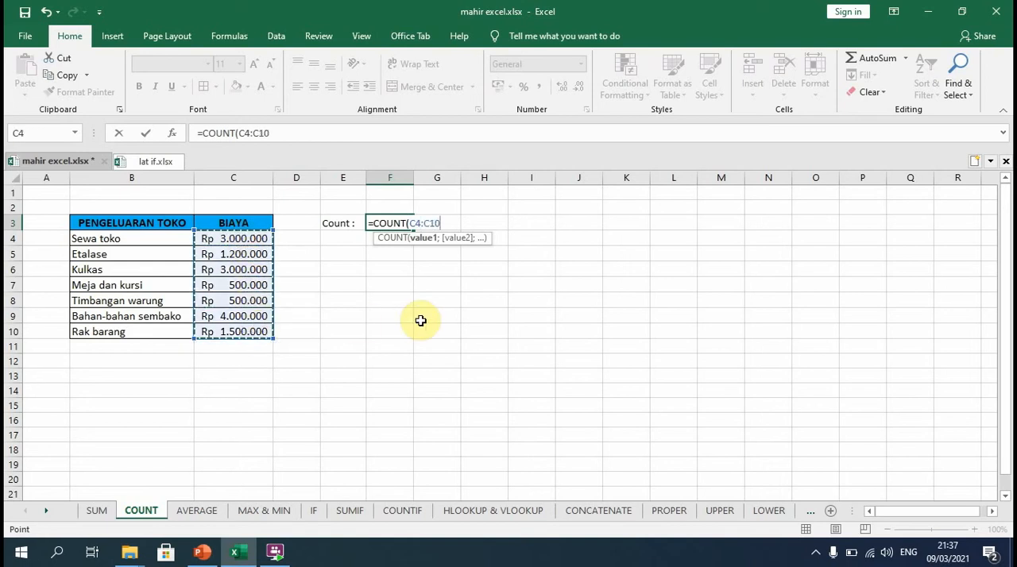
{"action": "key", "text": "Return"}
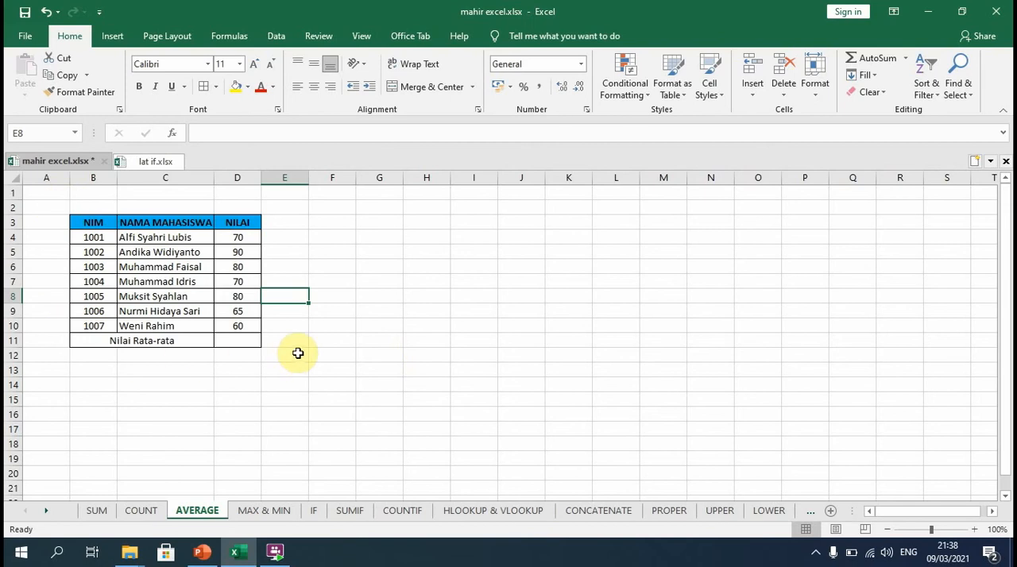
Calculate the Nilai Rata-rata in cell D11 with an AVERAGE formula over the scores D4:D10.
{"action": "left_click", "coordinate": [244, 340]}
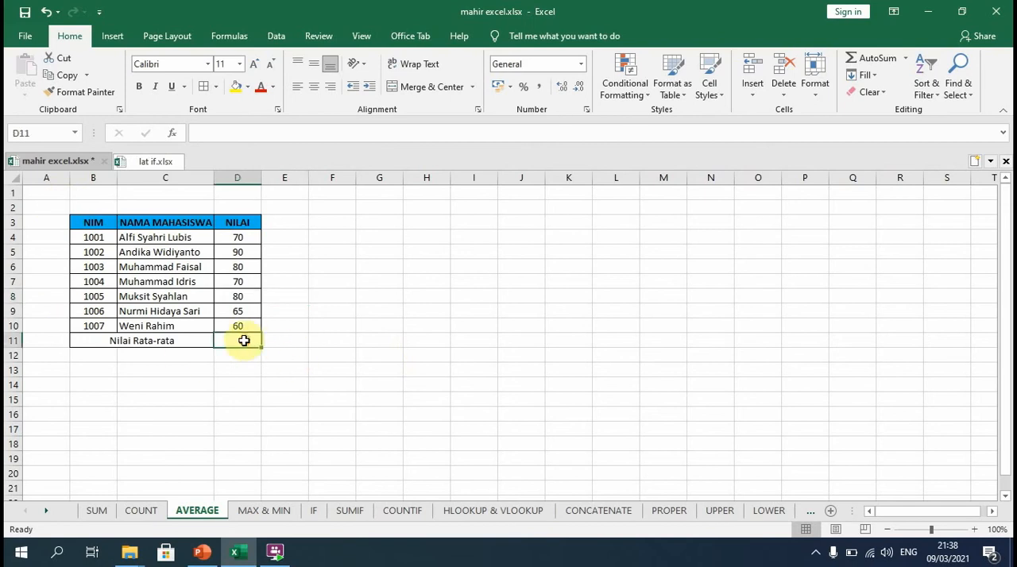
{"action": "type", "text": "="}
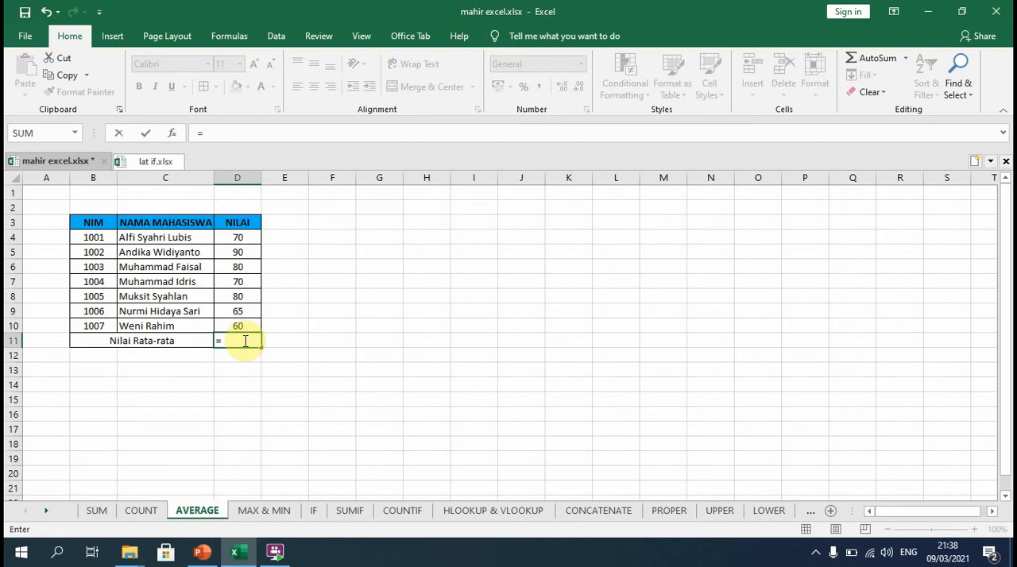
{"action": "type", "text": "average"}
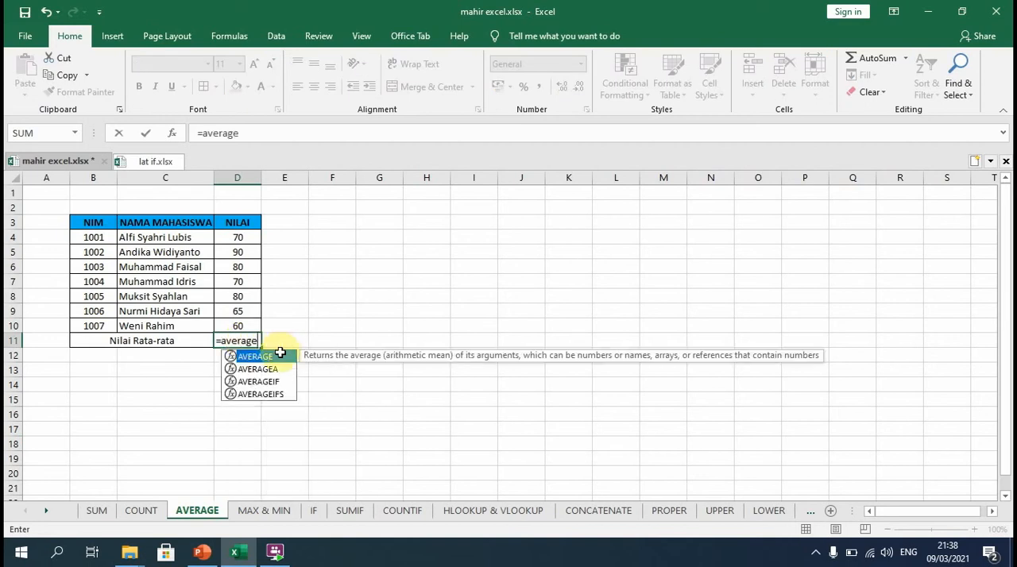
{"action": "double_click", "coordinate": [273, 356]}
{"action": "left_click_drag", "start_coordinate": [229, 244], "coordinate": [233, 329]}
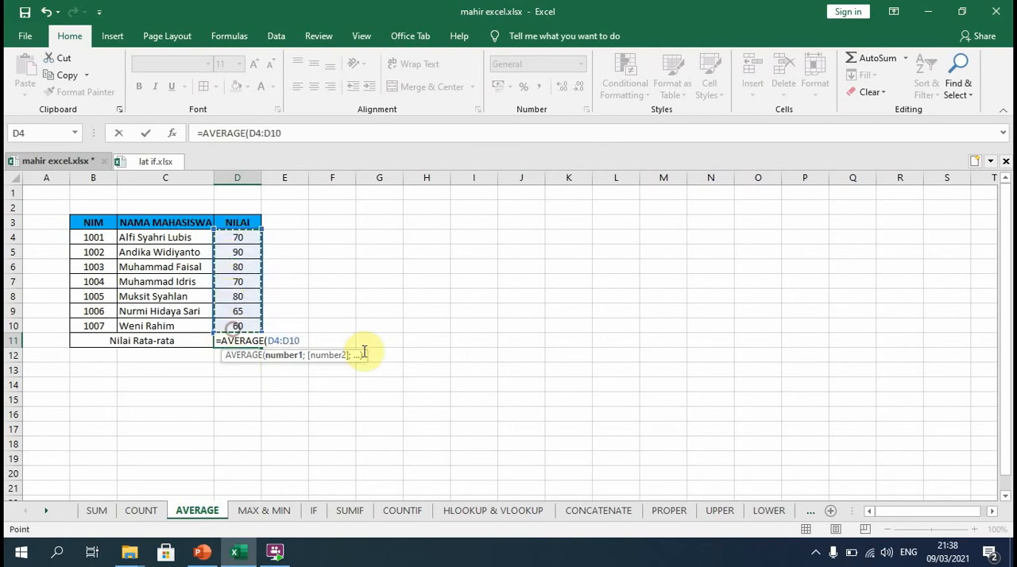
{"action": "key", "text": "Return"}
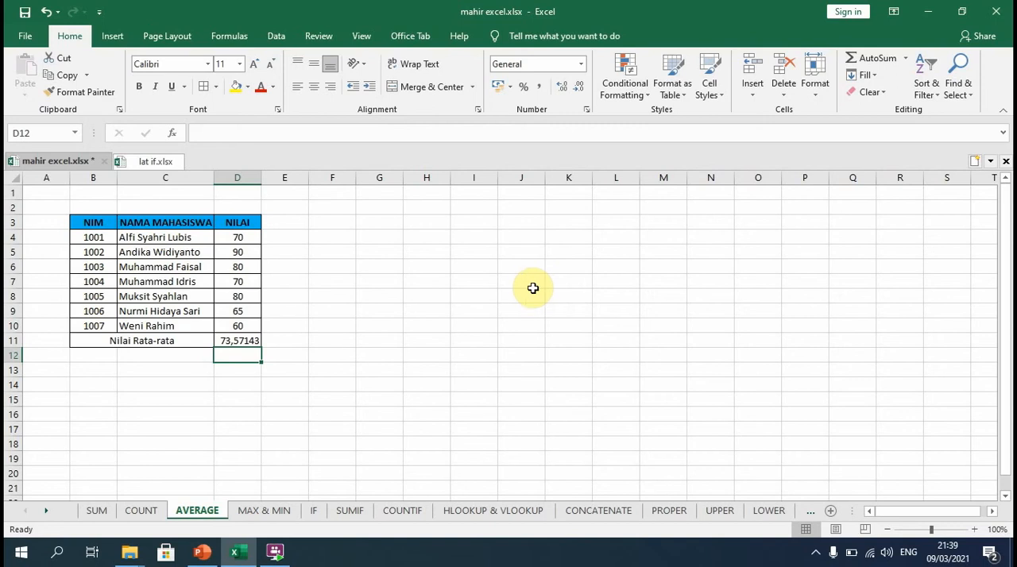
Set the first student's NILAI score in cell D4 to 80.
{"action": "left_click", "coordinate": [240, 239]}
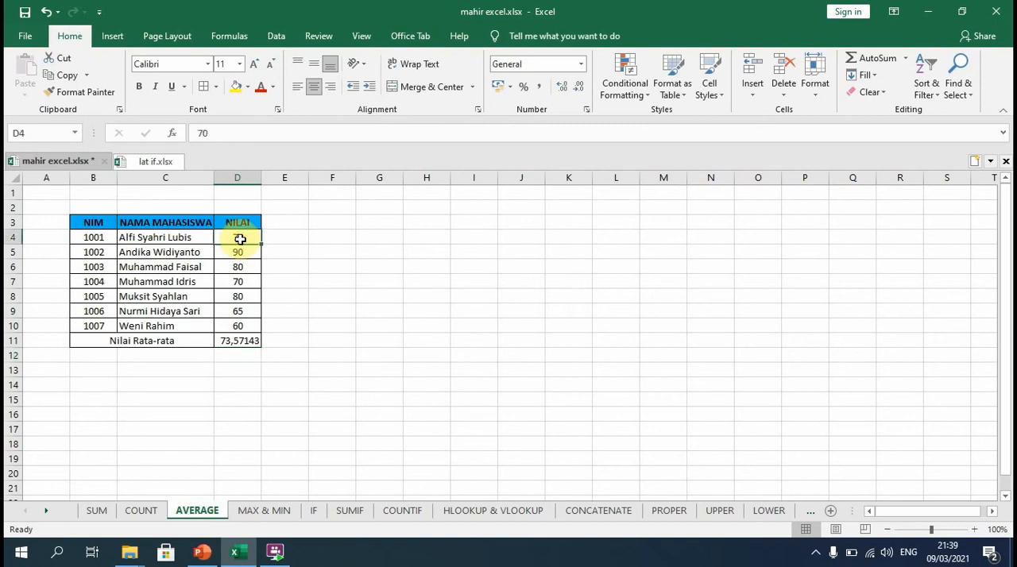
{"action": "type", "text": "80"}
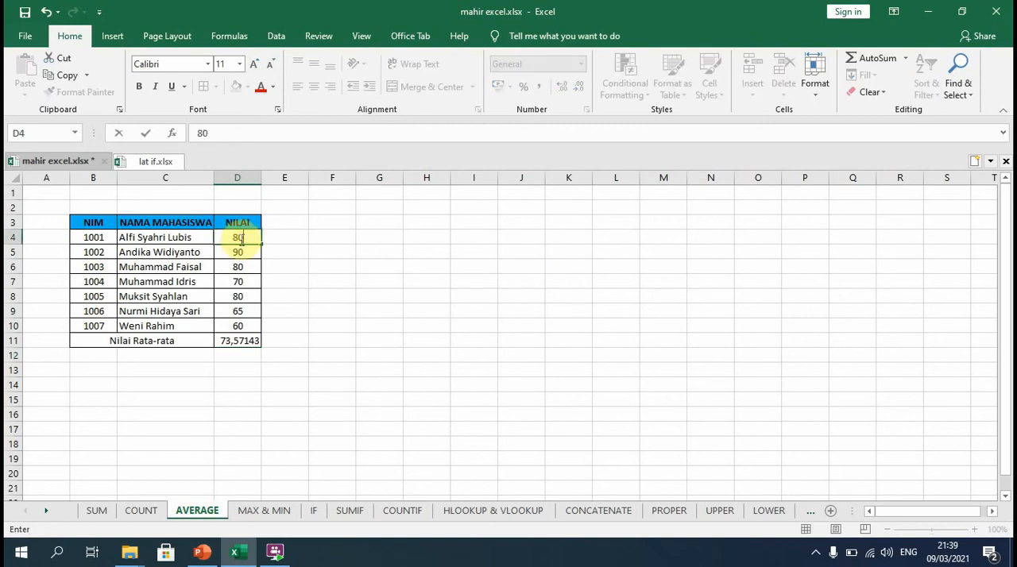
{"action": "left_click", "coordinate": [368, 280]}
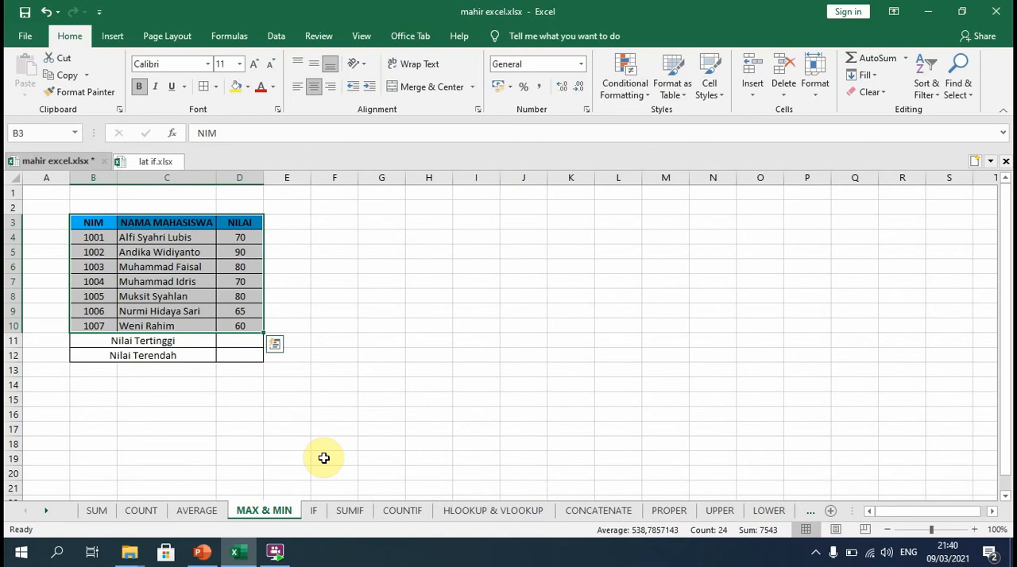
Find the Nilai Tertinggi in cell D11 with a MAX formula over the scores D4:D10.
{"action": "left_click", "coordinate": [234, 340]}
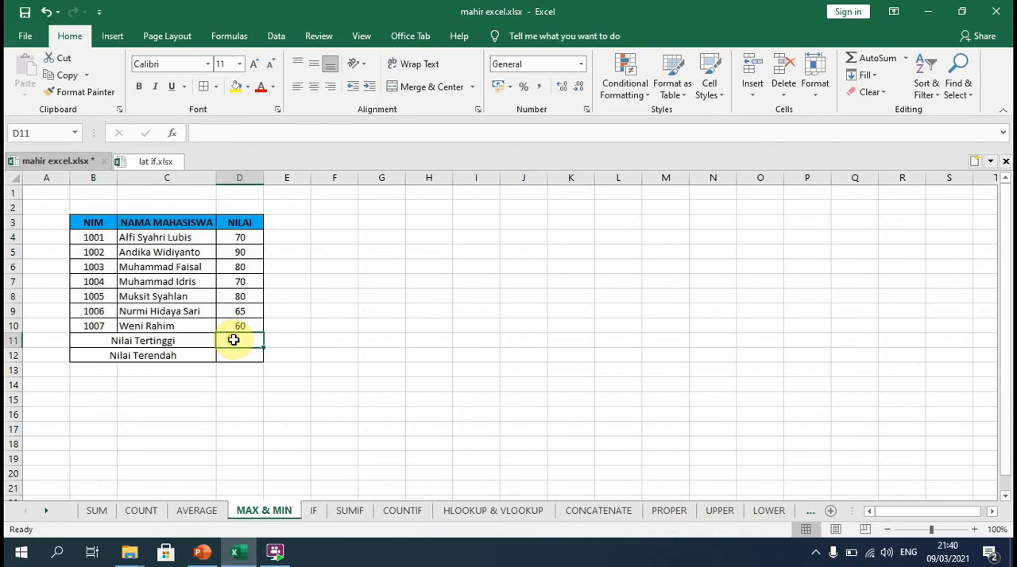
{"action": "type", "text": "="}
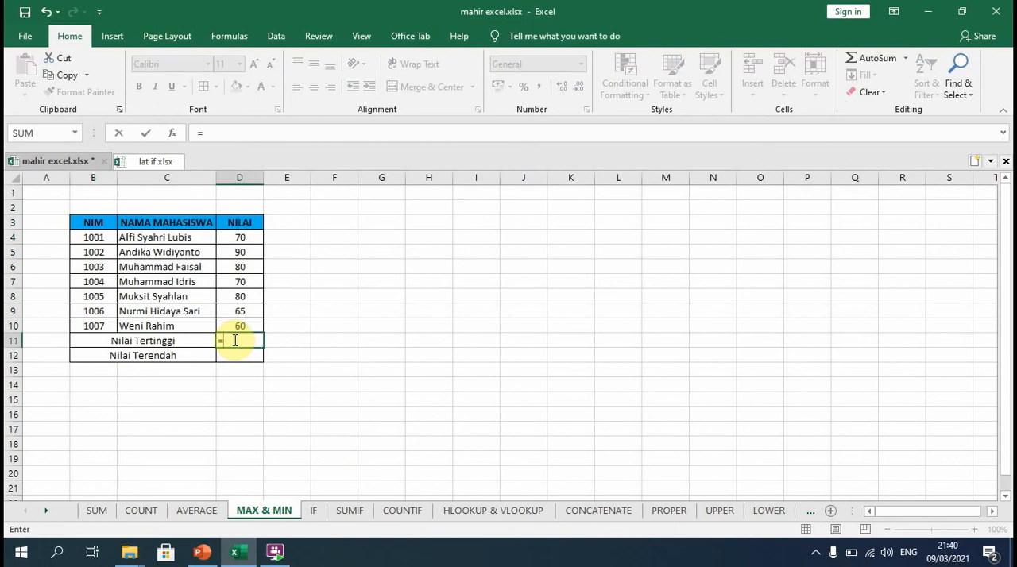
{"action": "type", "text": "max"}
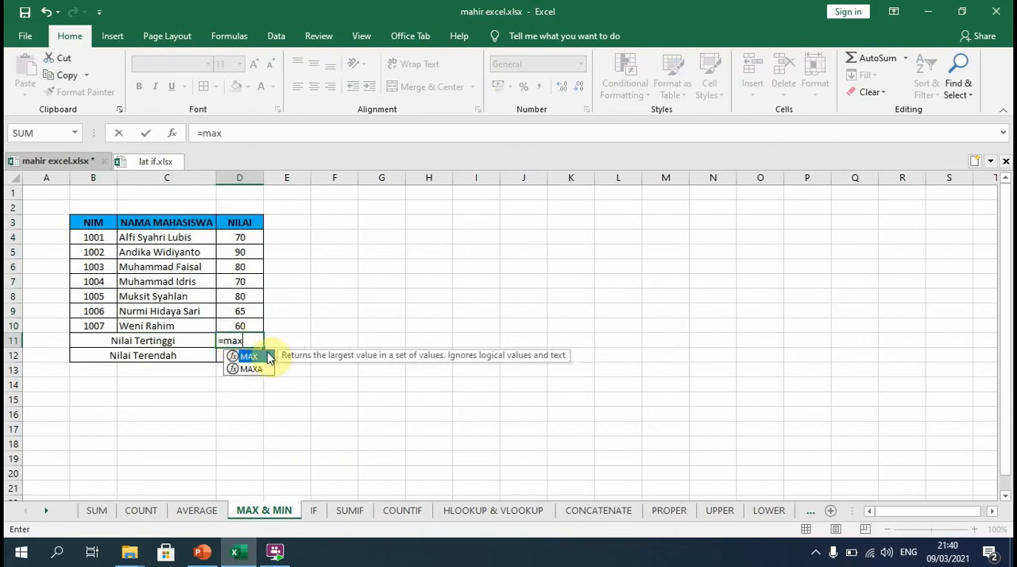
{"action": "double_click", "coordinate": [249, 356]}
{"action": "left_click_drag", "start_coordinate": [251, 237], "coordinate": [258, 326]}
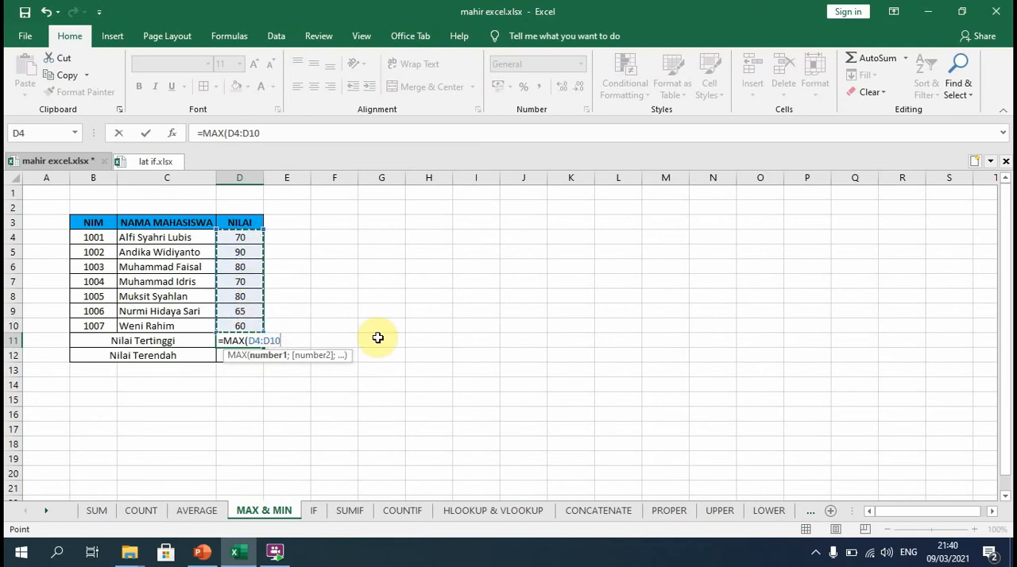
{"action": "key", "text": "Return"}
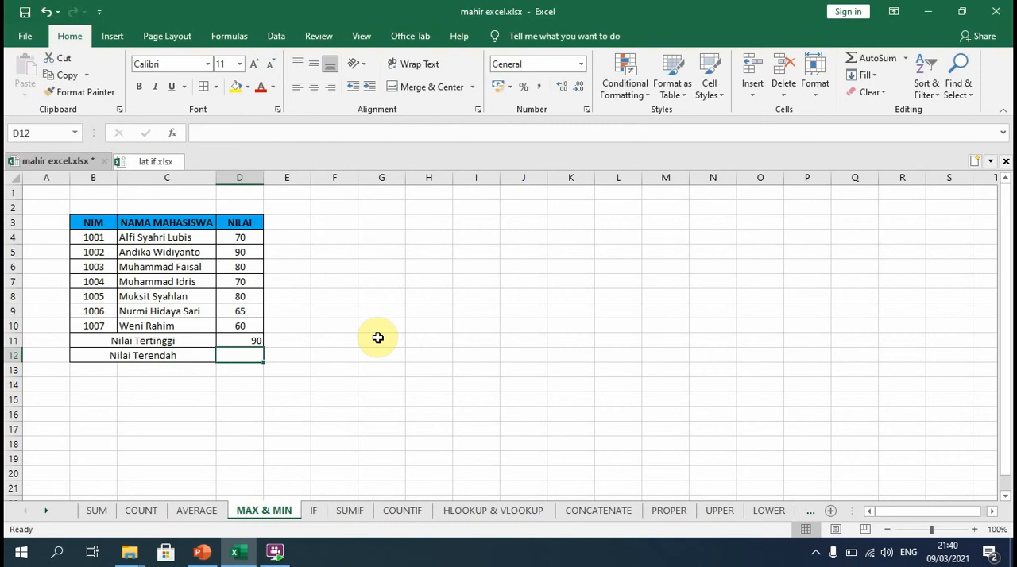
Find the Nilai Terendah in cell D12 with a MIN formula over the scores D4:D10.
{"action": "type", "text": "="}
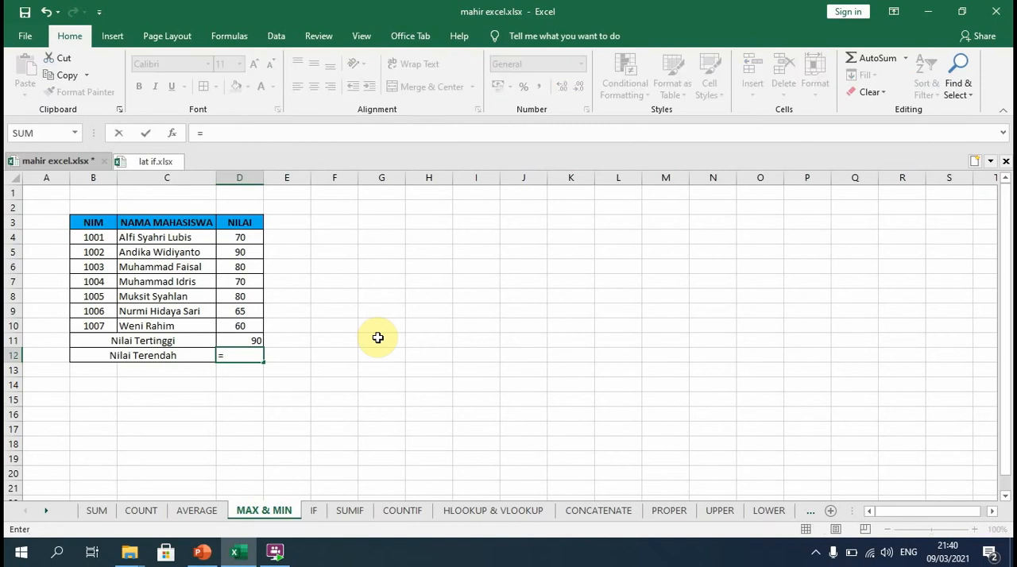
{"action": "type", "text": "min"}
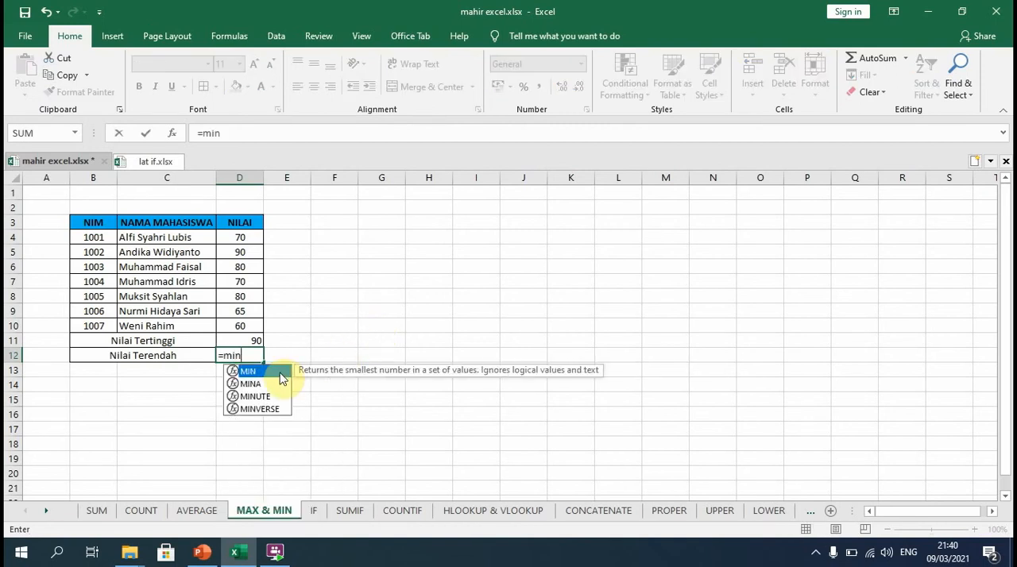
{"action": "double_click", "coordinate": [280, 374]}
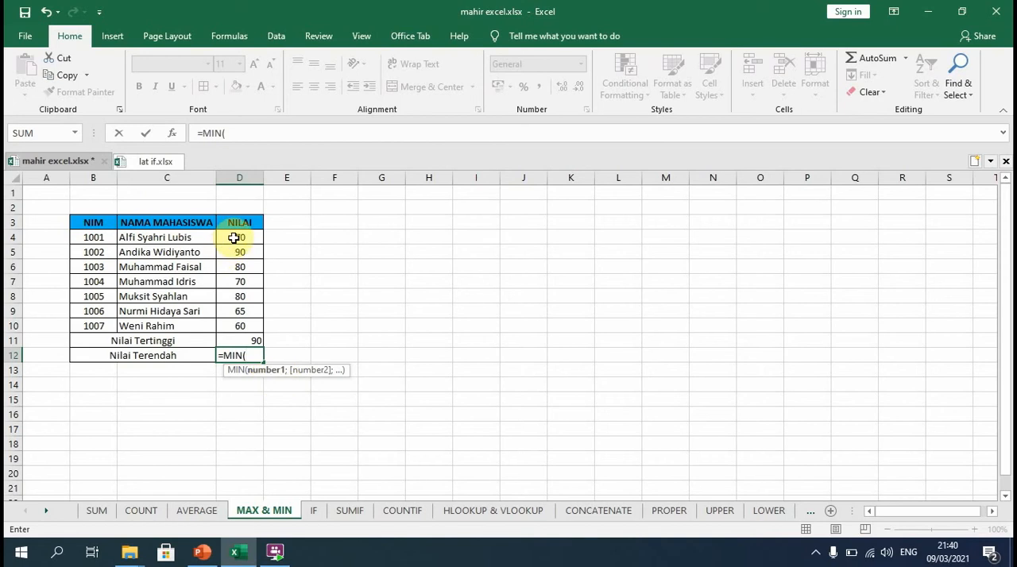
{"action": "left_click_drag", "start_coordinate": [233, 237], "coordinate": [240, 325]}
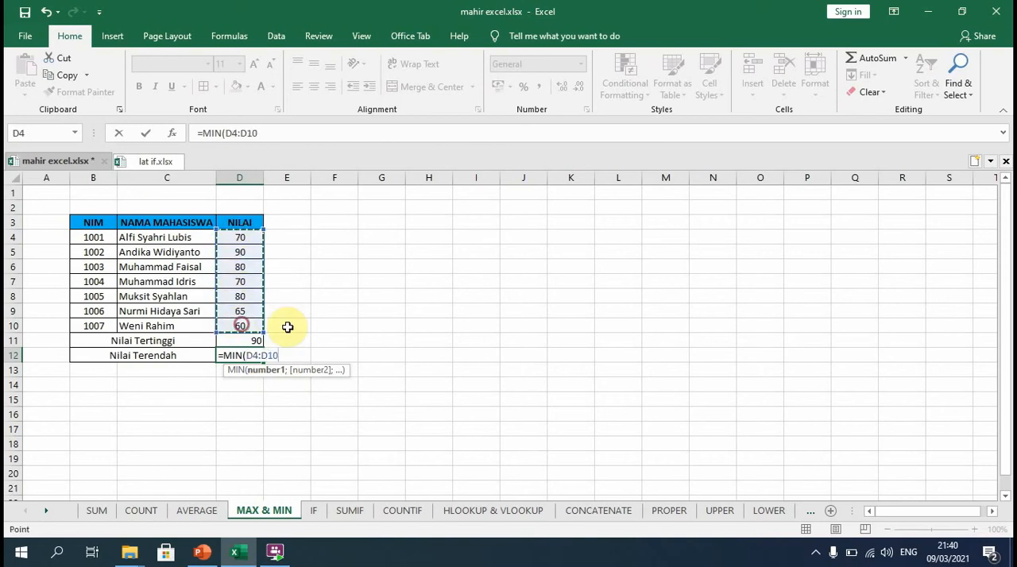
{"action": "key", "text": "Return"}
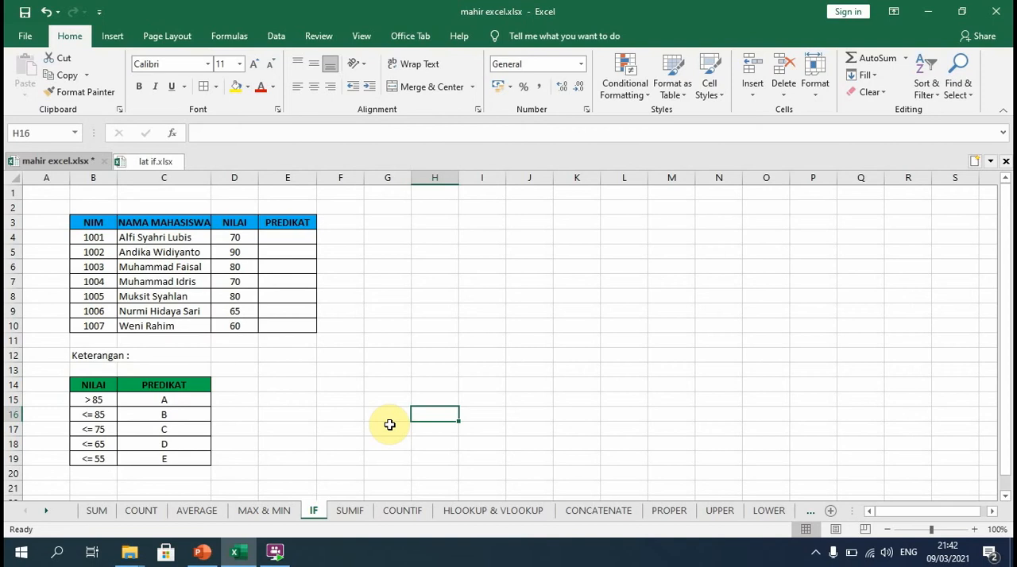
Start the PREDIKAT formula in cell E4 with an IF that returns "E" when D4<=55.
{"action": "left_click", "coordinate": [295, 239]}
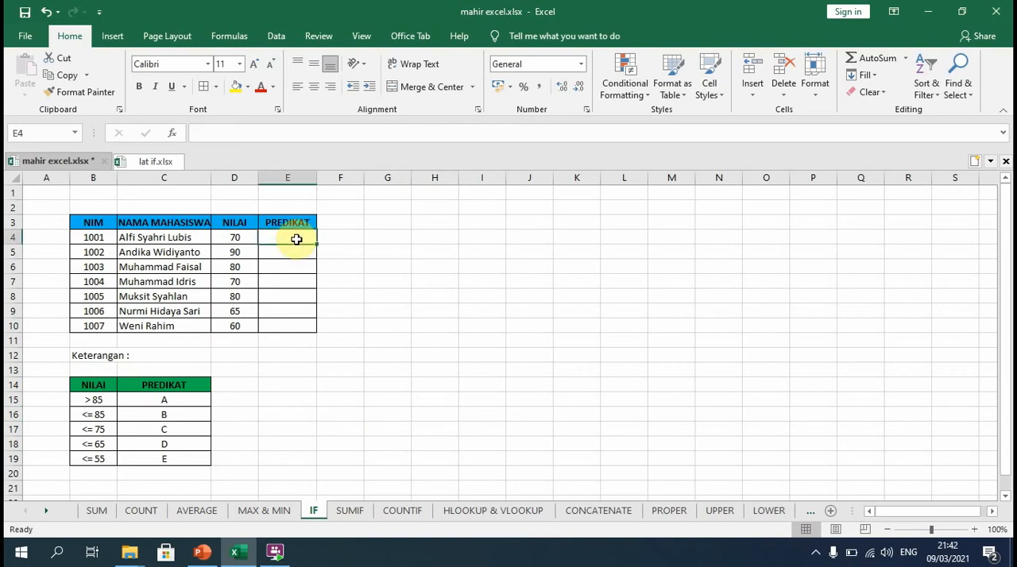
{"action": "type", "text": "=if"}
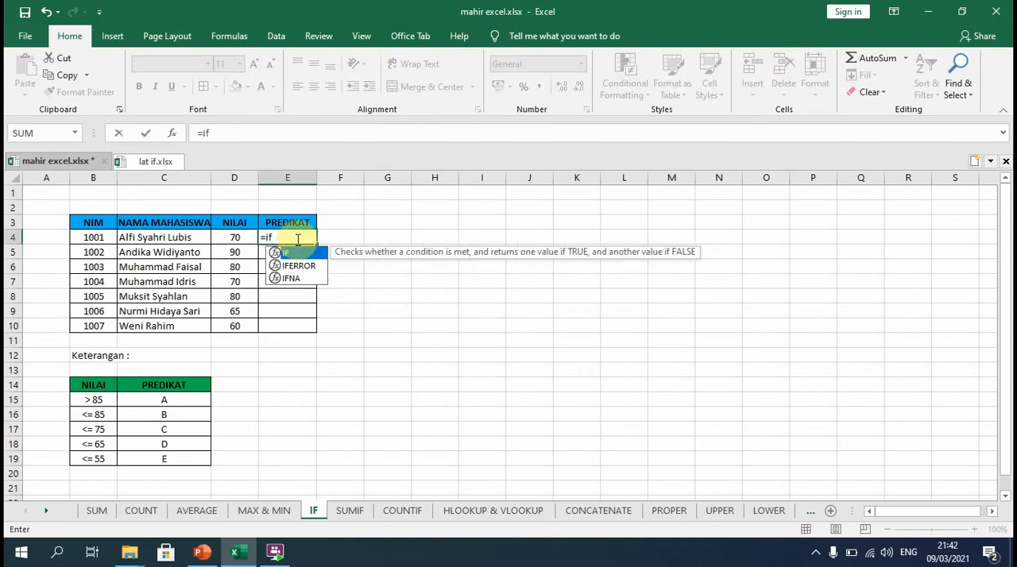
{"action": "type", "text": "("}
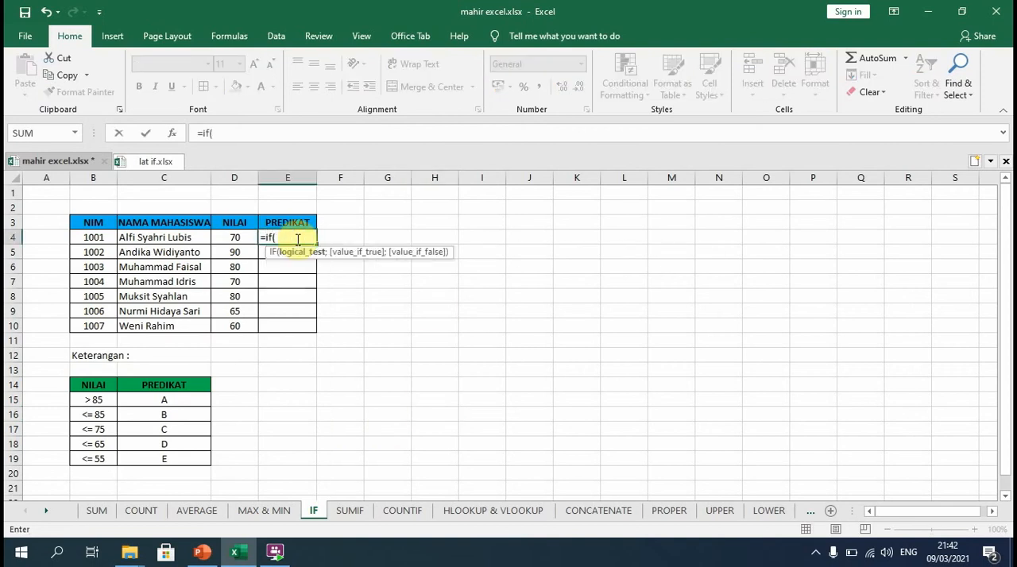
{"action": "left_click", "coordinate": [227, 238]}
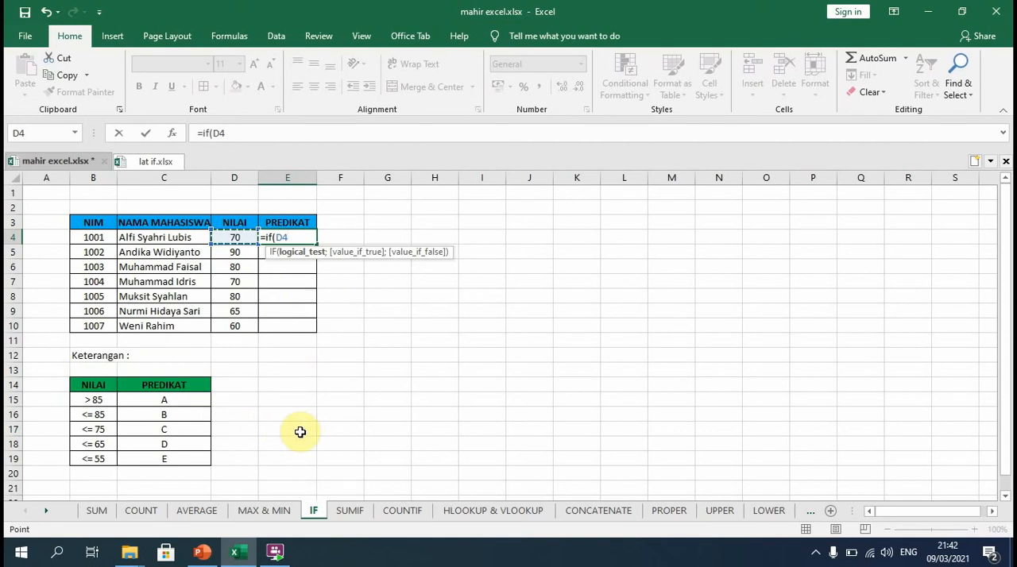
{"action": "type", "text": "<"}
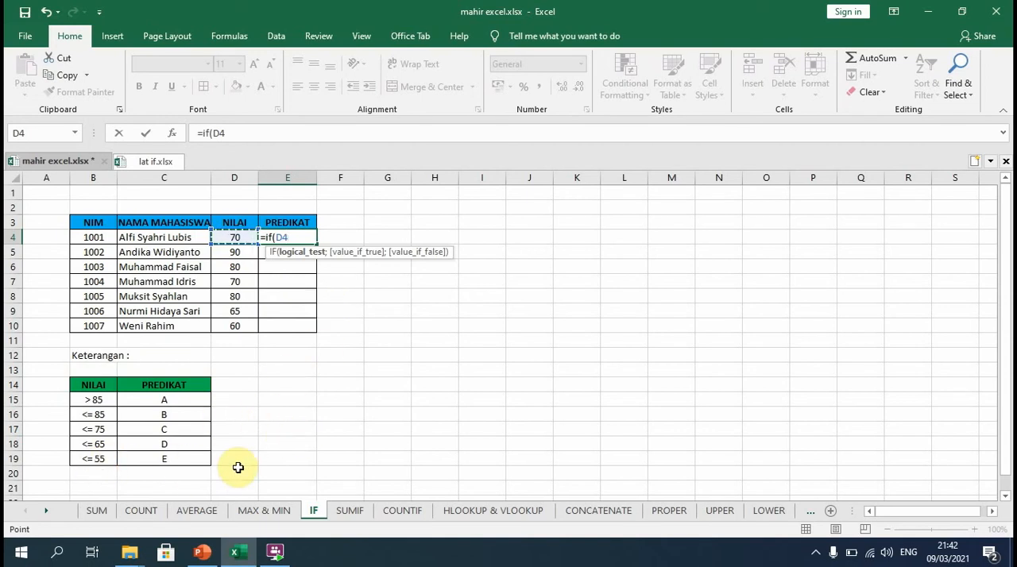
{"action": "type", "text": "=55;"}
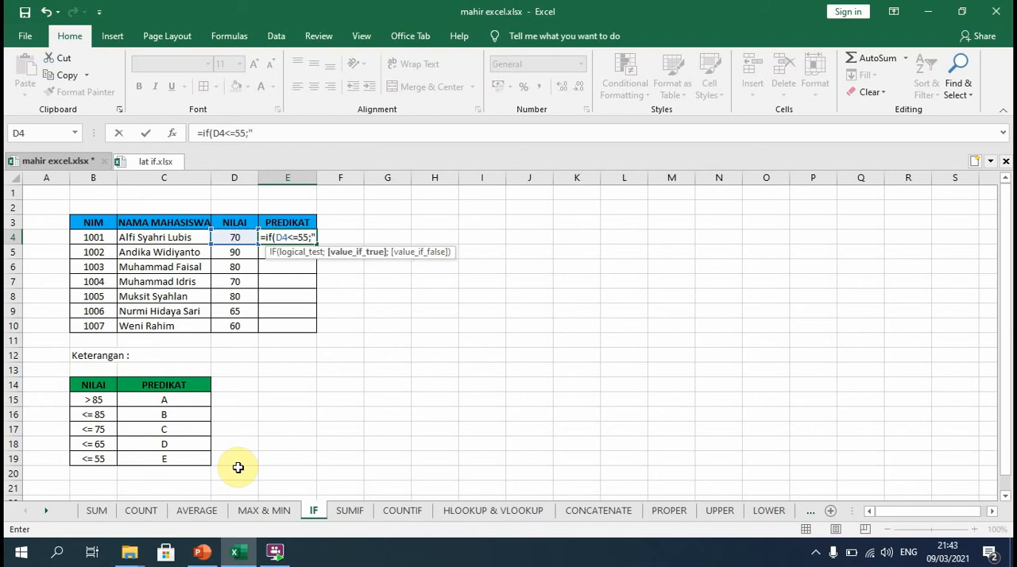
{"action": "type", "text": "\"E\";"}
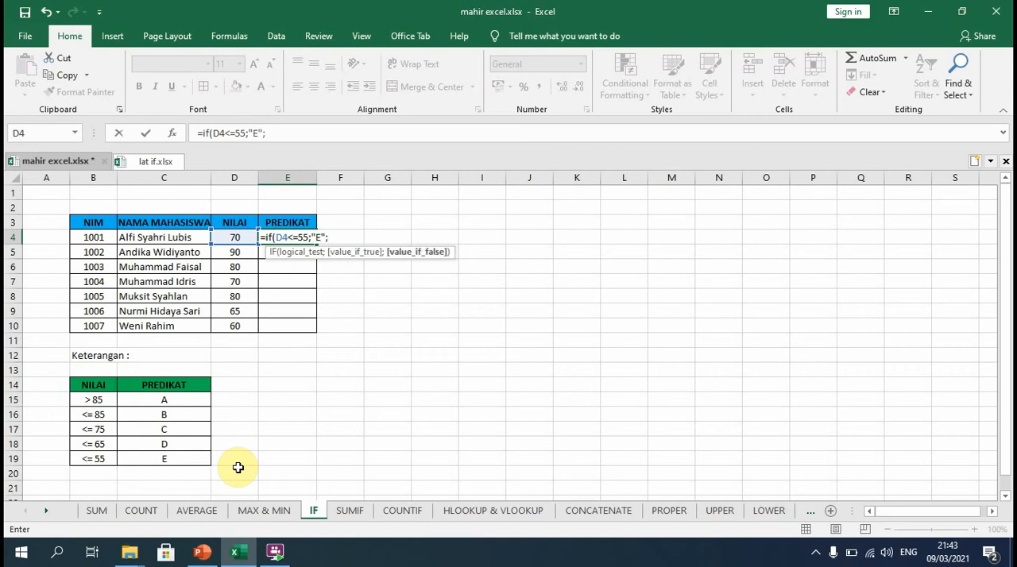
{"action": "type", "text": "if("}
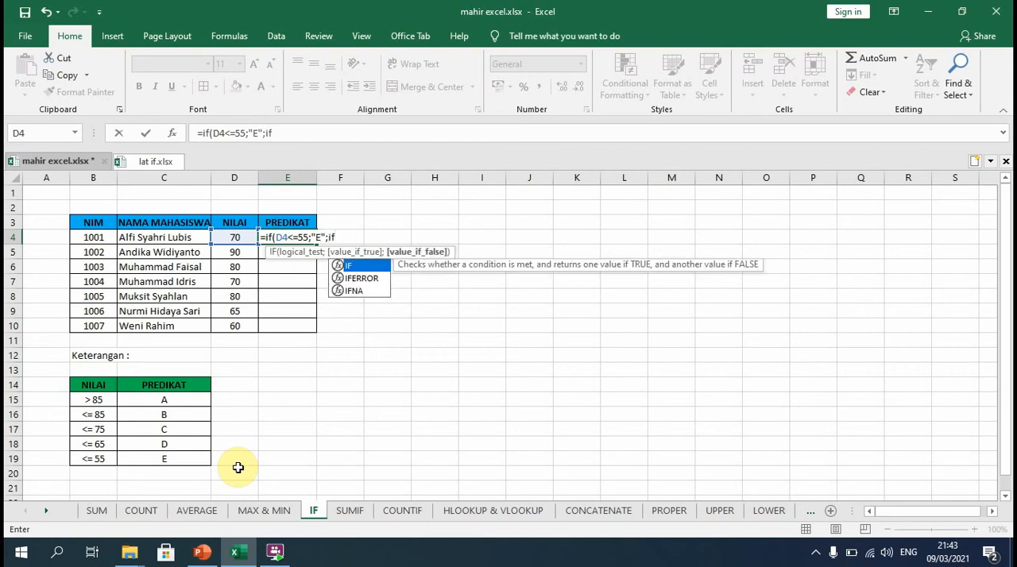
Nest a second IF in the E4 PREDIKAT formula that returns "D" when D4<=65.
{"action": "left_click", "coordinate": [234, 237]}
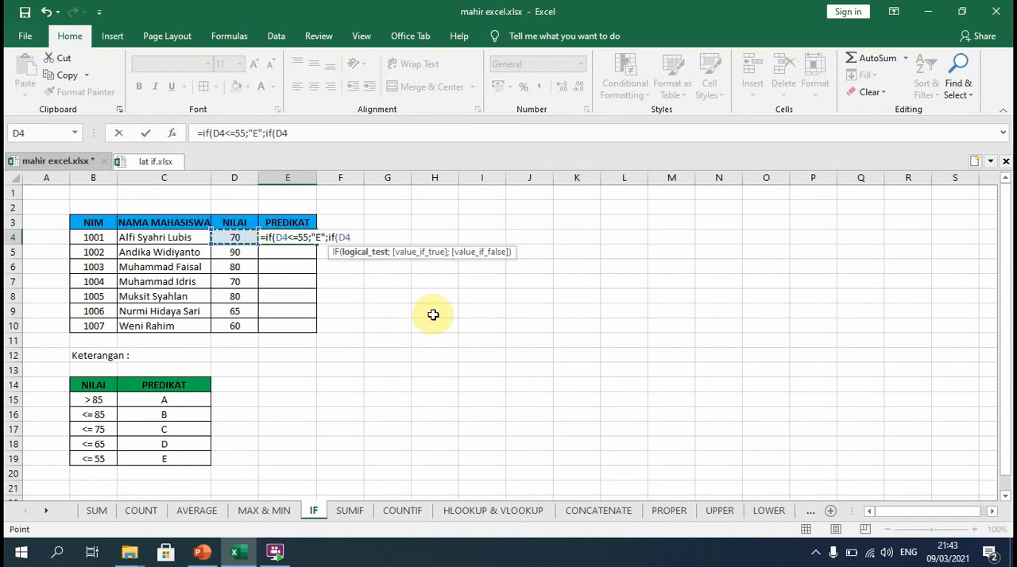
{"action": "type", "text": "<=65;\""}
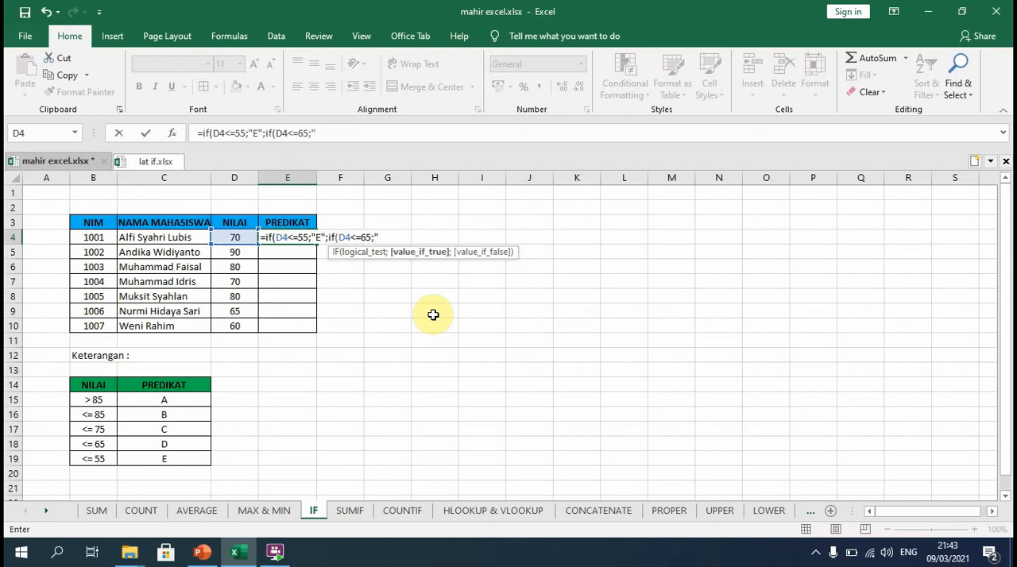
{"action": "type", "text": "D\";"}
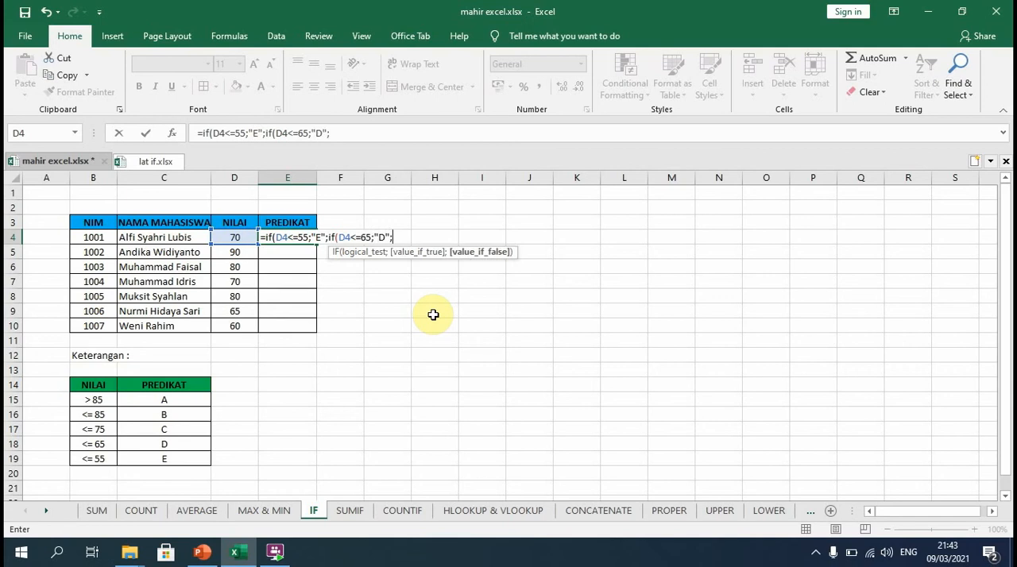
{"action": "type", "text": "if"}
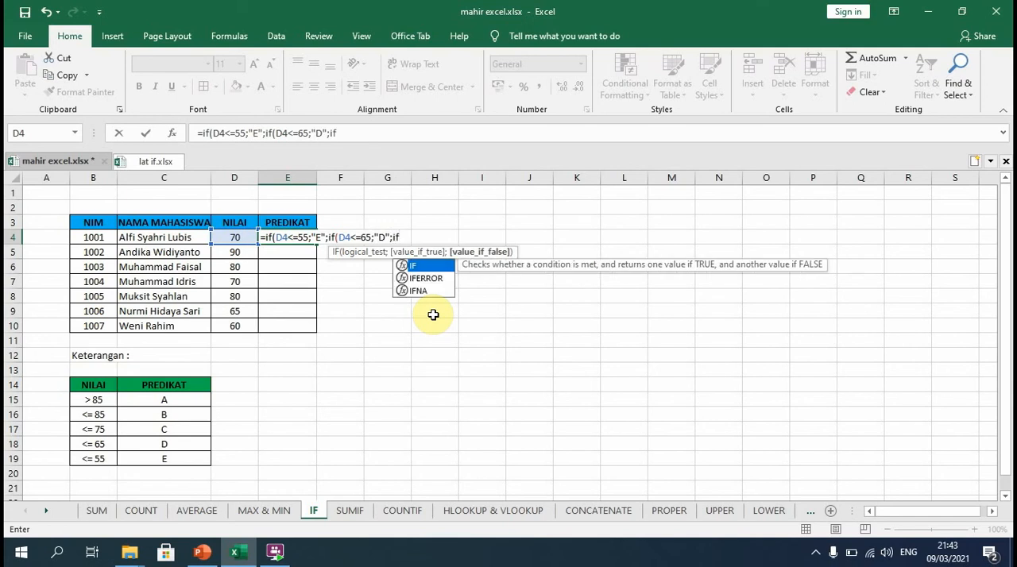
{"action": "type", "text": "("}
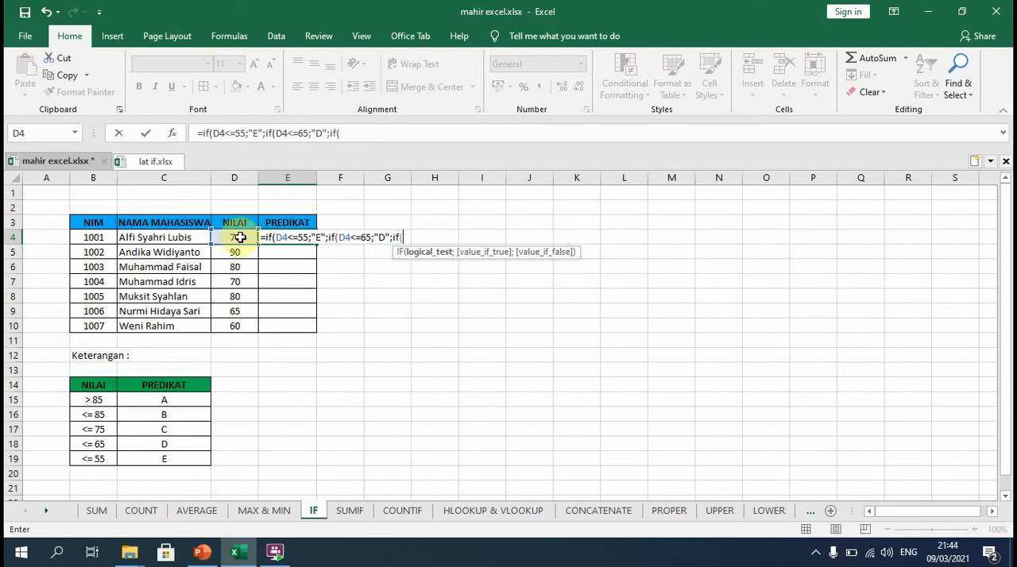
Nest a third IF in the E4 formula that returns "C" when D4<=75.
{"action": "left_click", "coordinate": [236, 237]}
{"action": "type", "text": "<=75;"}
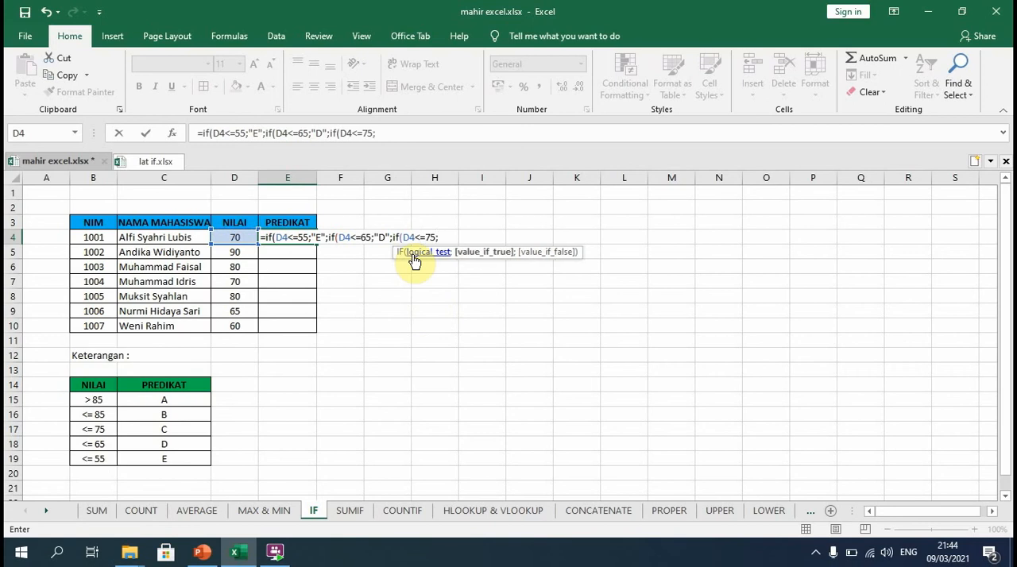
{"action": "type", "text": "\"C\";if"}
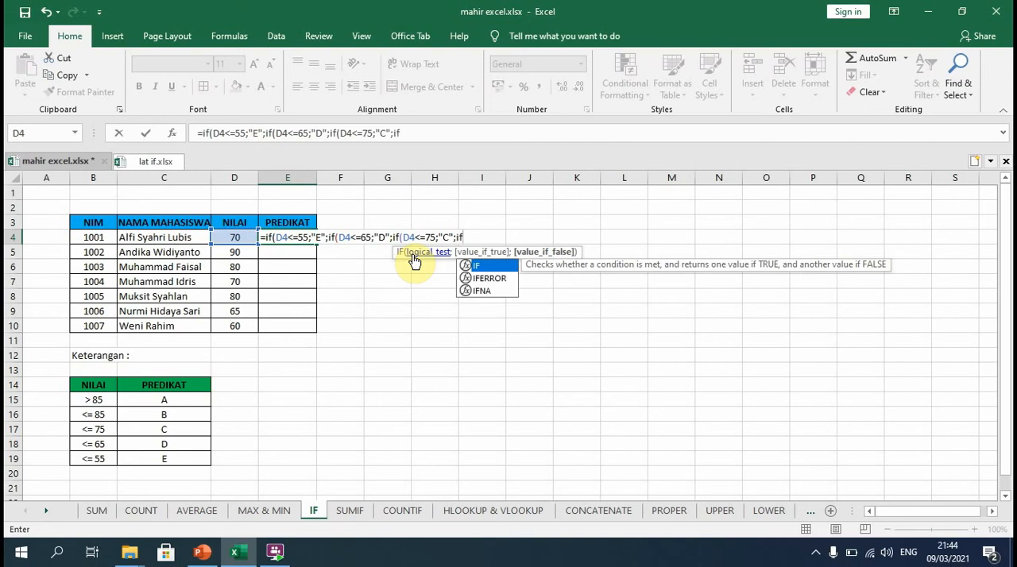
{"action": "type", "text": "("}
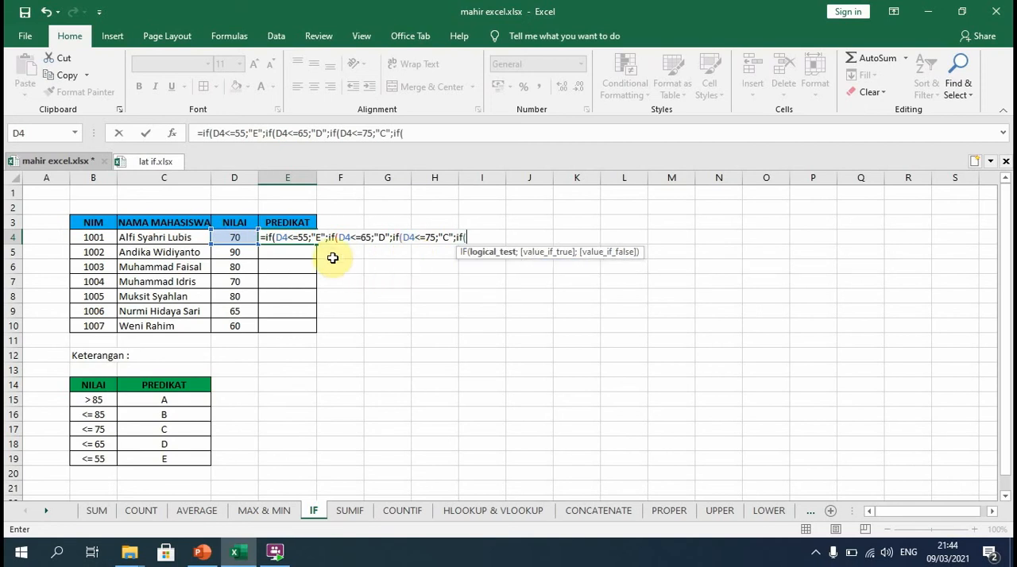
Nest a fourth IF in the E4 formula that returns "B" when D4<=85.
{"action": "left_click", "coordinate": [240, 237]}
{"action": "type", "text": "<"}
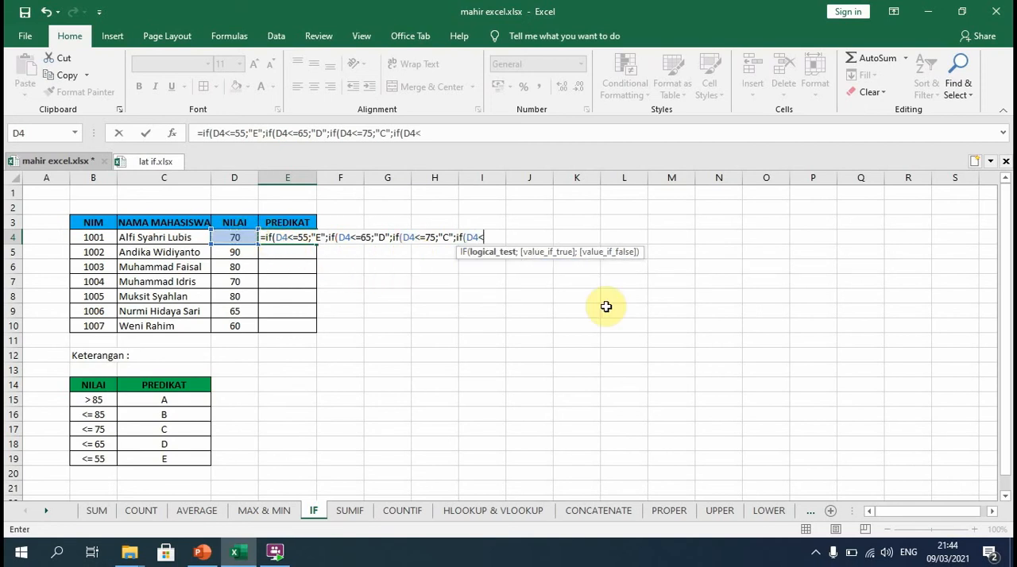
{"action": "type", "text": "=85;\""}
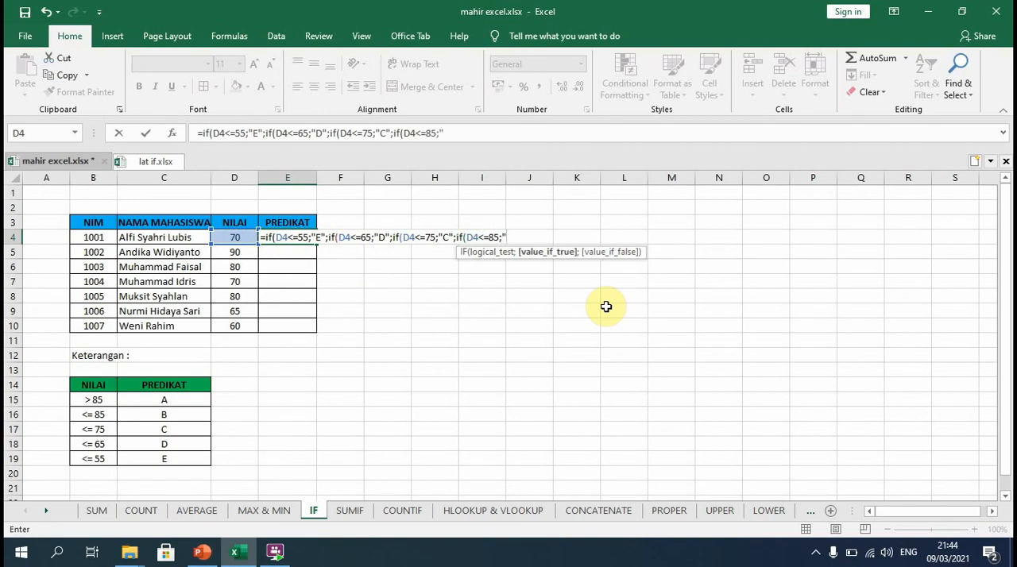
{"action": "type", "text": "B\";"}
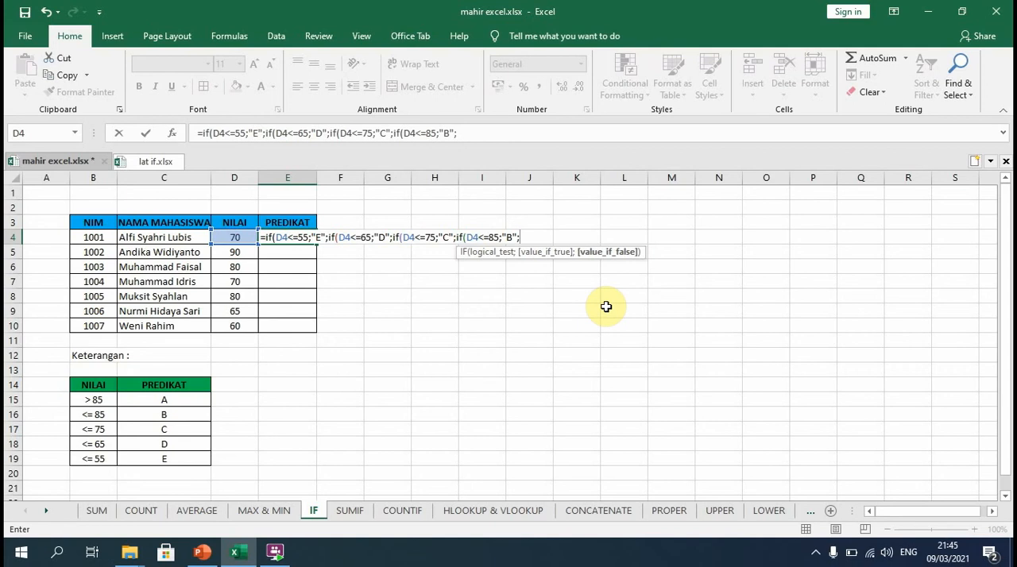
{"action": "type", "text": "\"A\")))"}
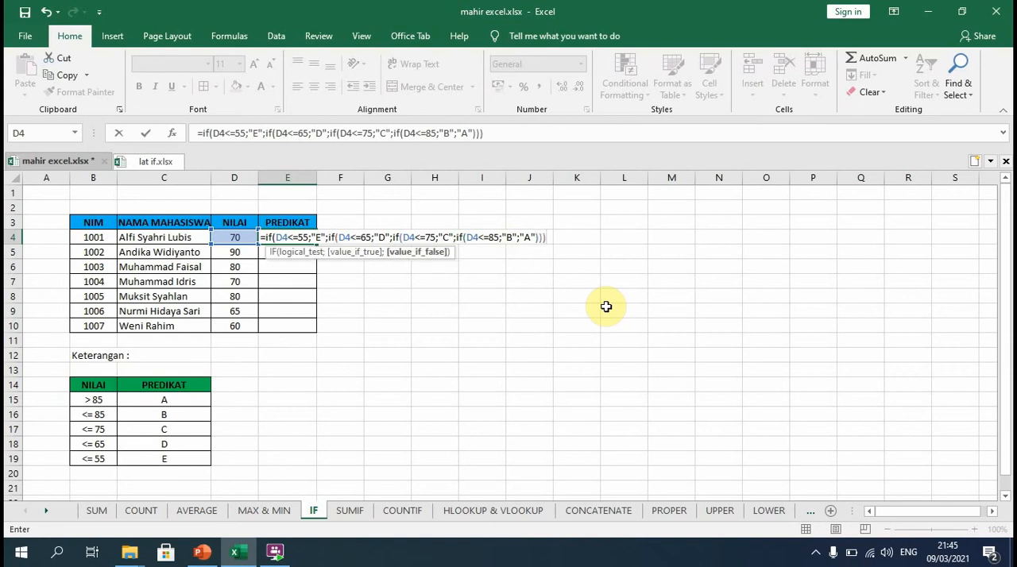
{"action": "type", "text": ")"}
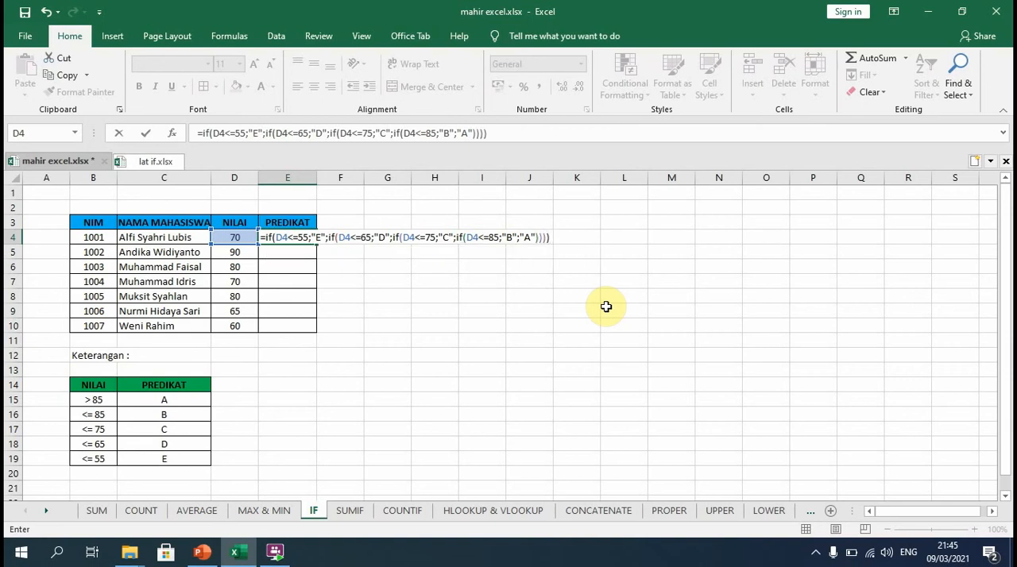
Complete the nested IF in E4 with "A" as the remaining result and fill the formula down the PREDIKAT column to E10.
{"action": "key", "text": "Return"}
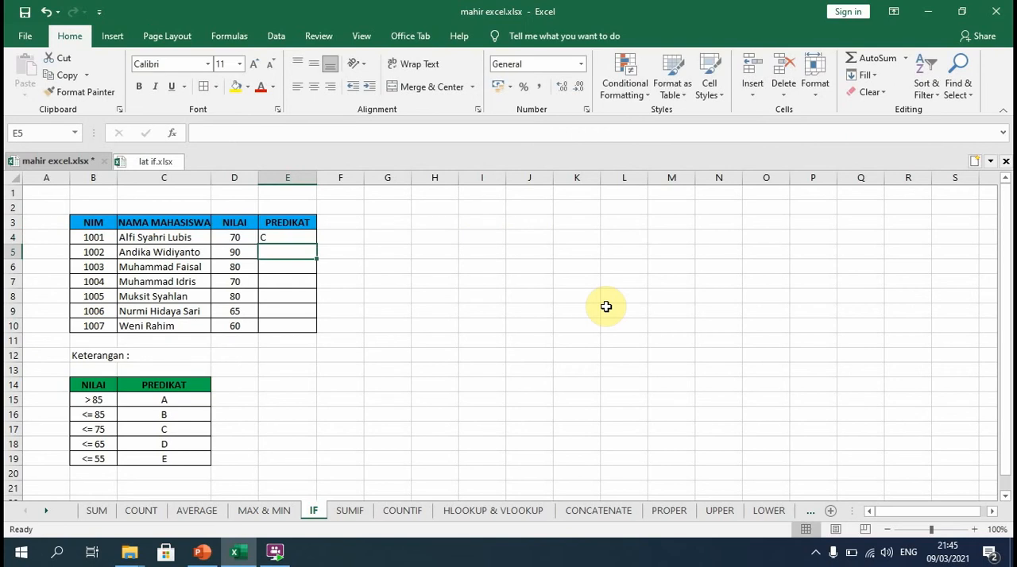
{"action": "left_click", "coordinate": [283, 237]}
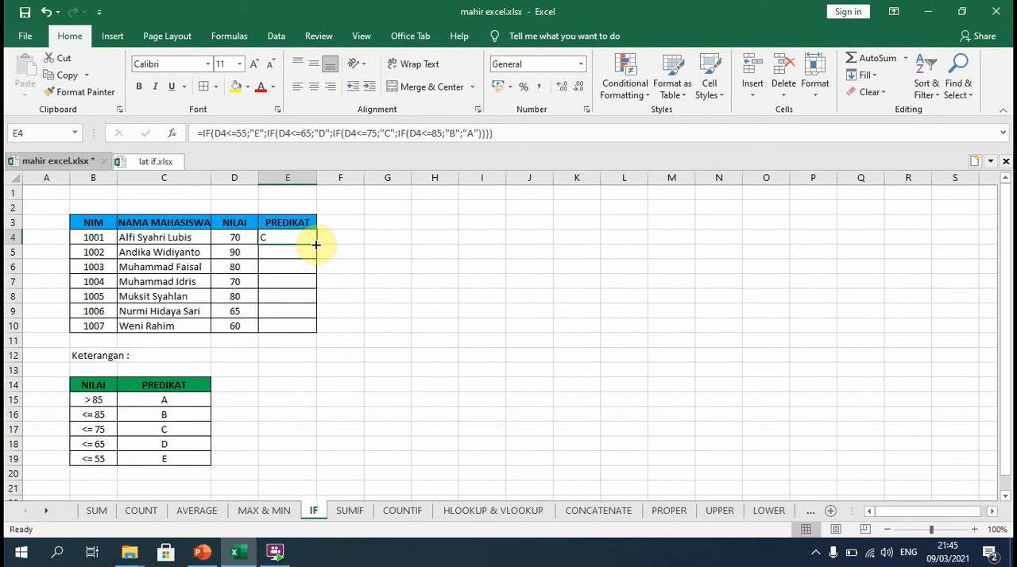
{"action": "left_click_drag", "start_coordinate": [318, 242], "coordinate": [322, 336]}
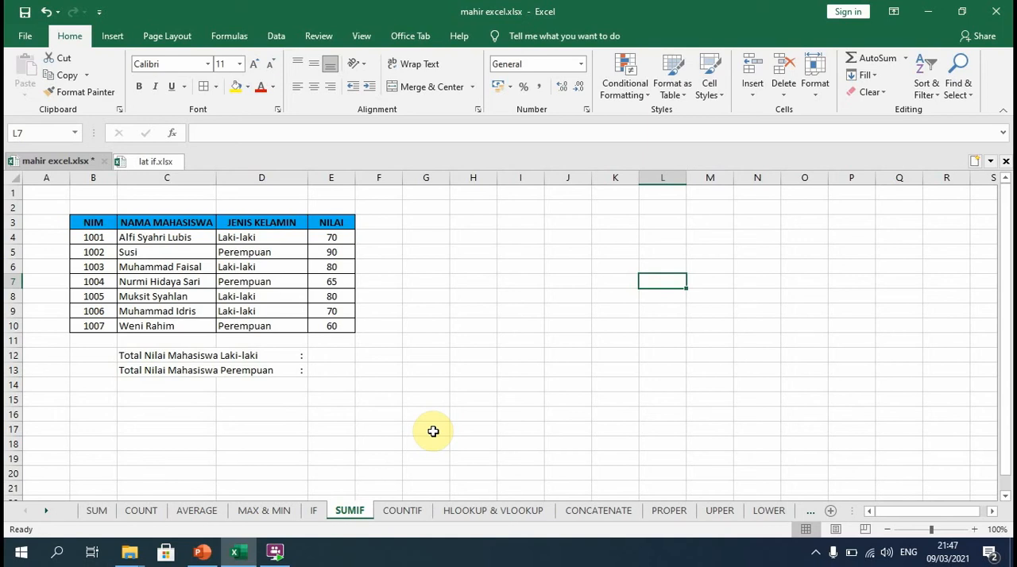
Start a SUMIF formula in cell E12 of the SUMIF sheet with the JENIS KELAMIN cells D4:D10 as its range.
{"action": "left_click", "coordinate": [342, 358]}
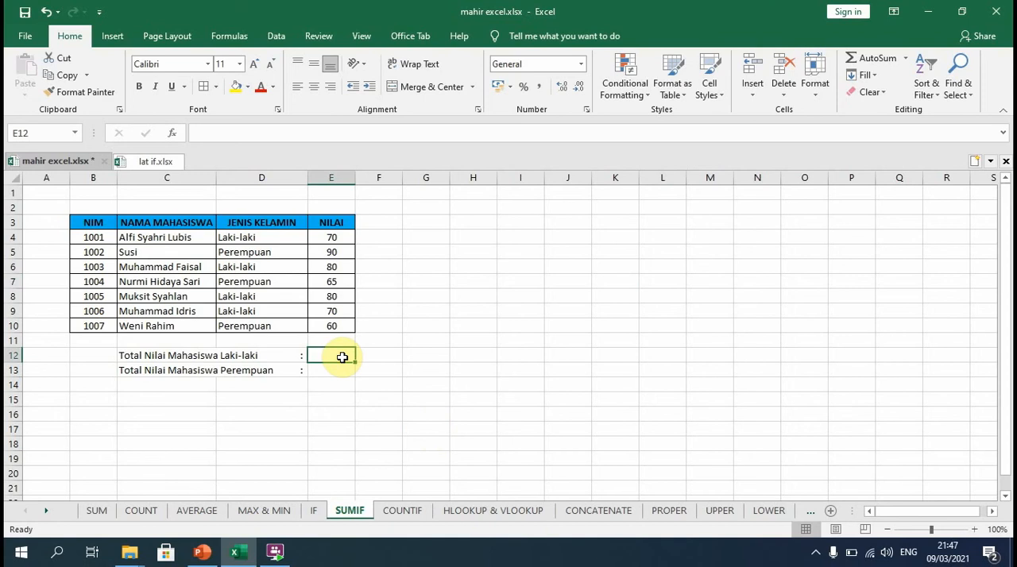
{"action": "type", "text": "=su"}
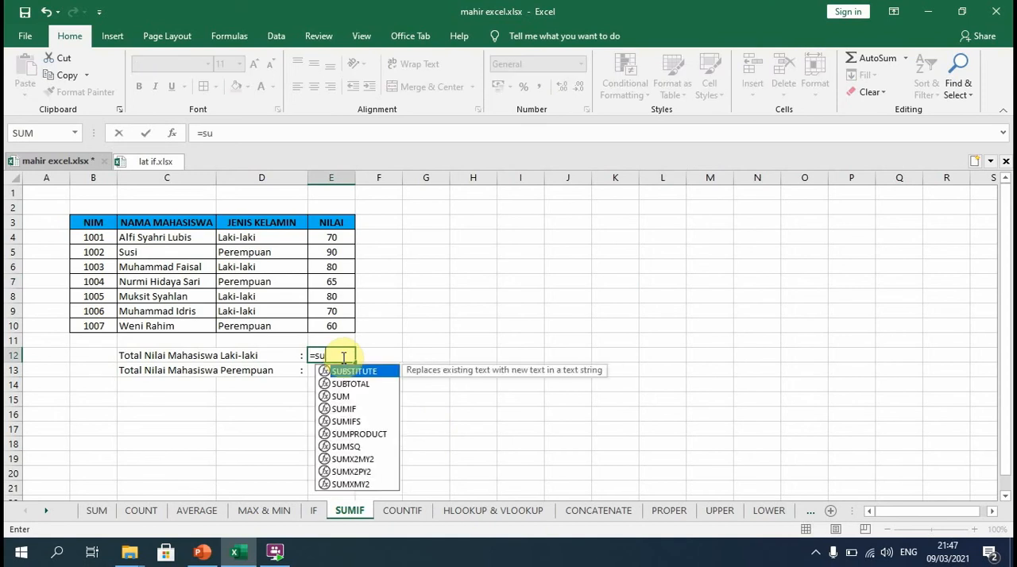
{"action": "type", "text": "mif"}
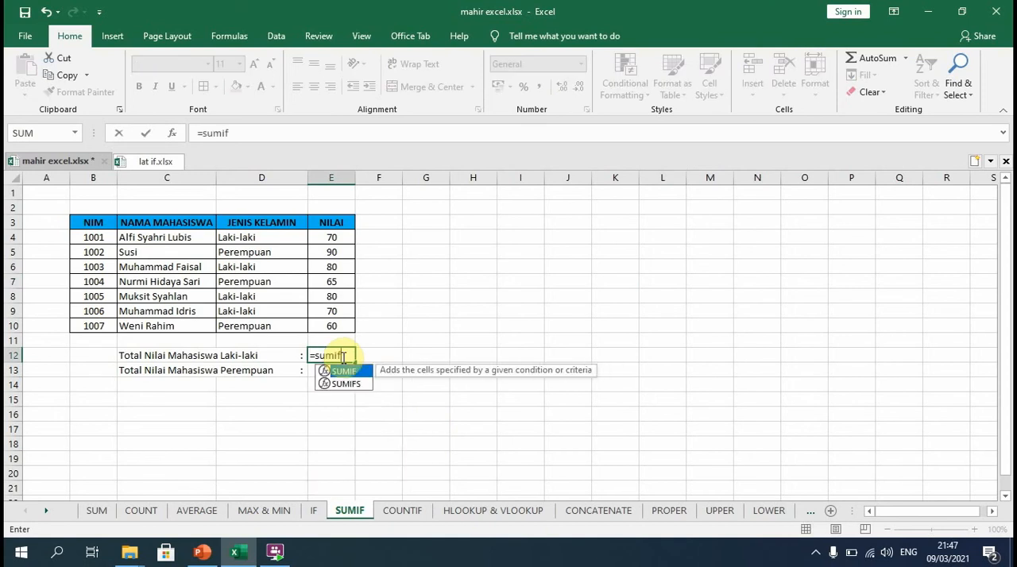
{"action": "type", "text": "("}
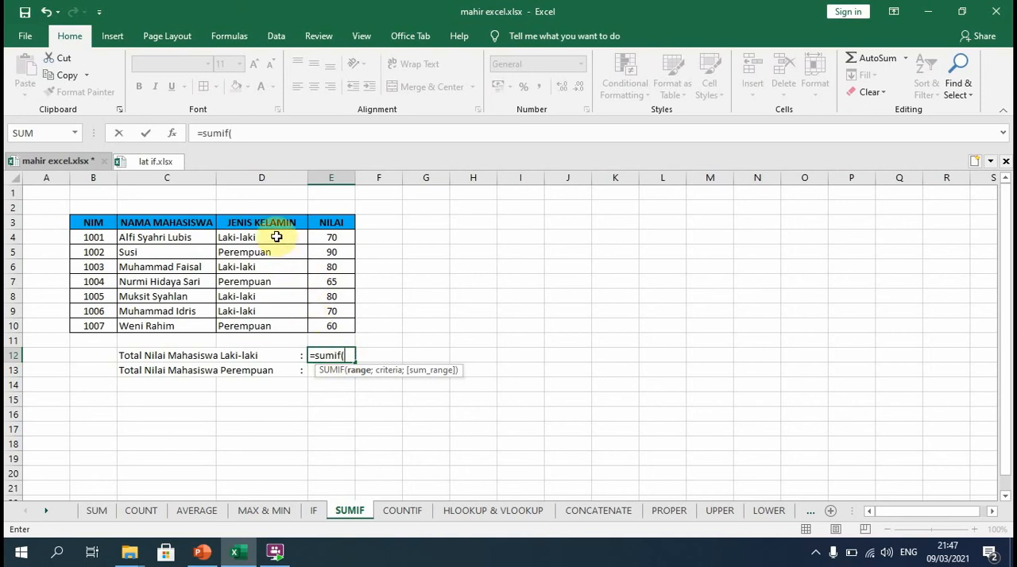
{"action": "left_click_drag", "start_coordinate": [276, 237], "coordinate": [277, 330]}
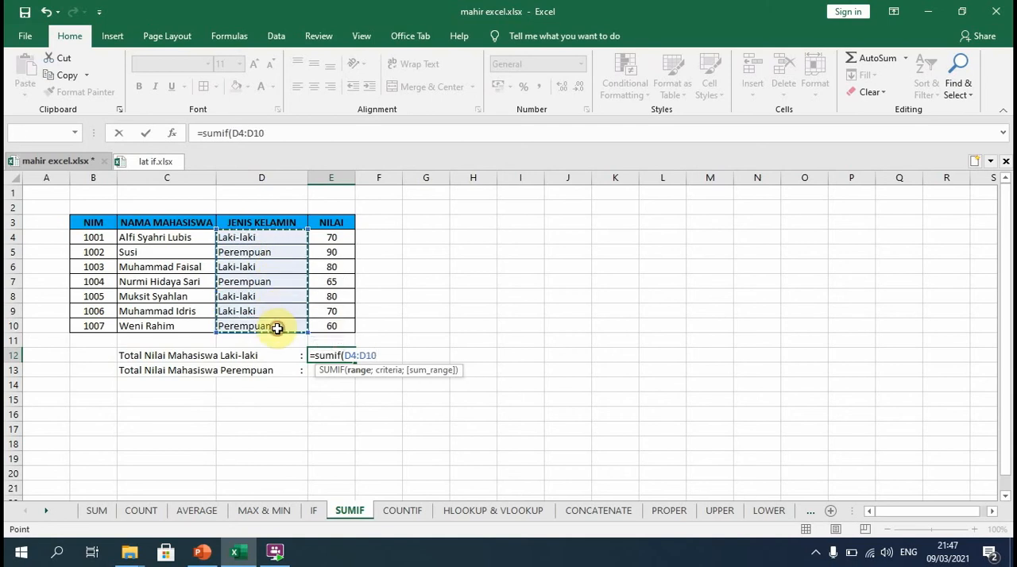
{"action": "type", "text": ";"}
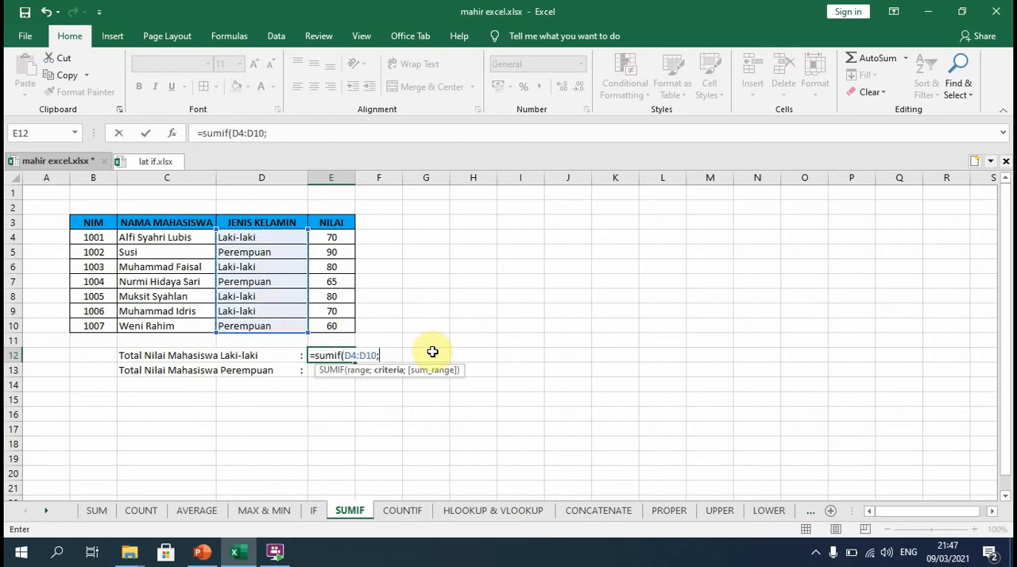
{"action": "type", "text": "\"Laki-laki"}
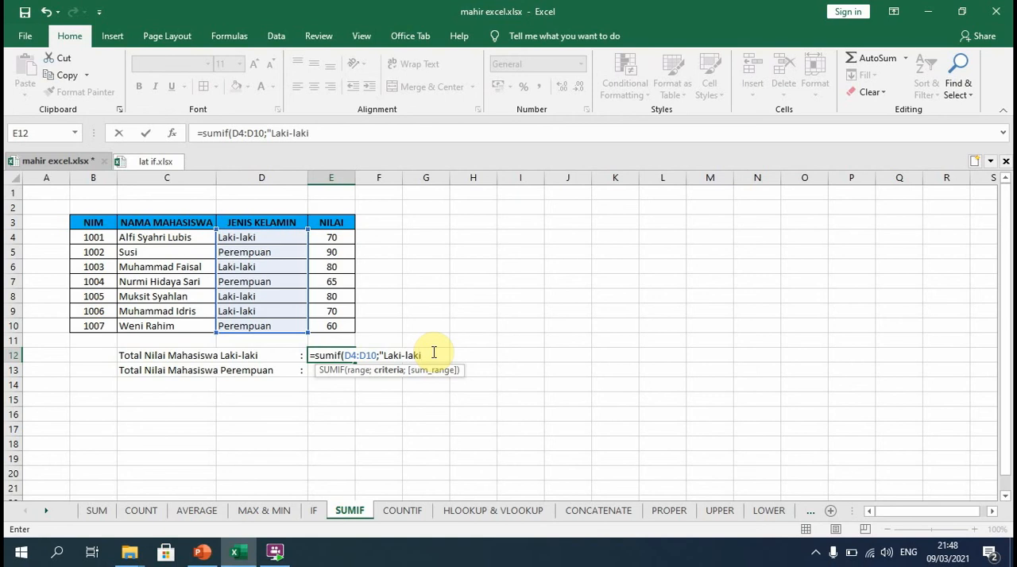
{"action": "type", "text": "\";"}
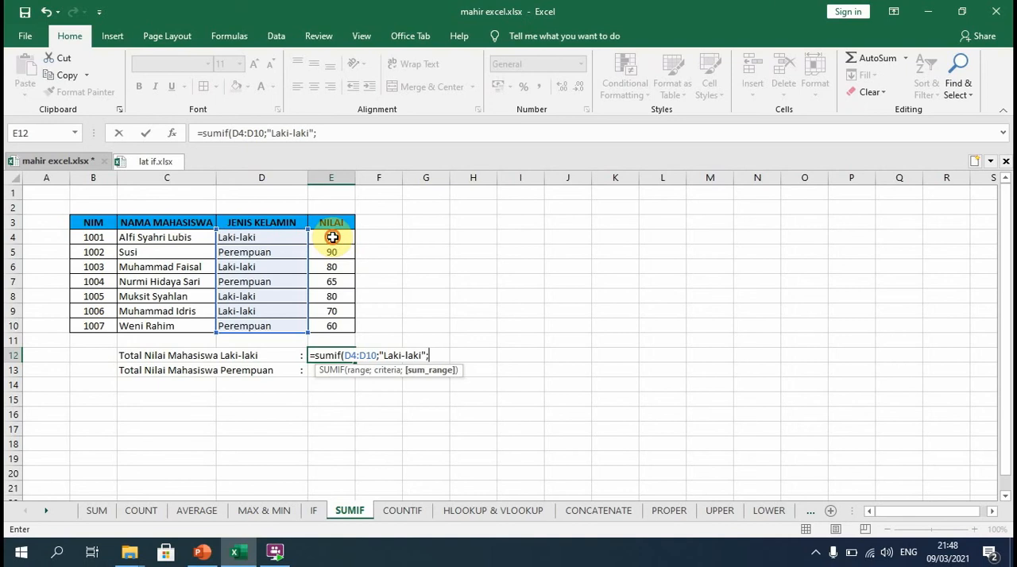
Complete the E12 SUMIF with the criterion "Laki-laki" and the NILAI cells E4:E10 as the sum range.
{"action": "left_click_drag", "start_coordinate": [332, 238], "coordinate": [333, 329]}
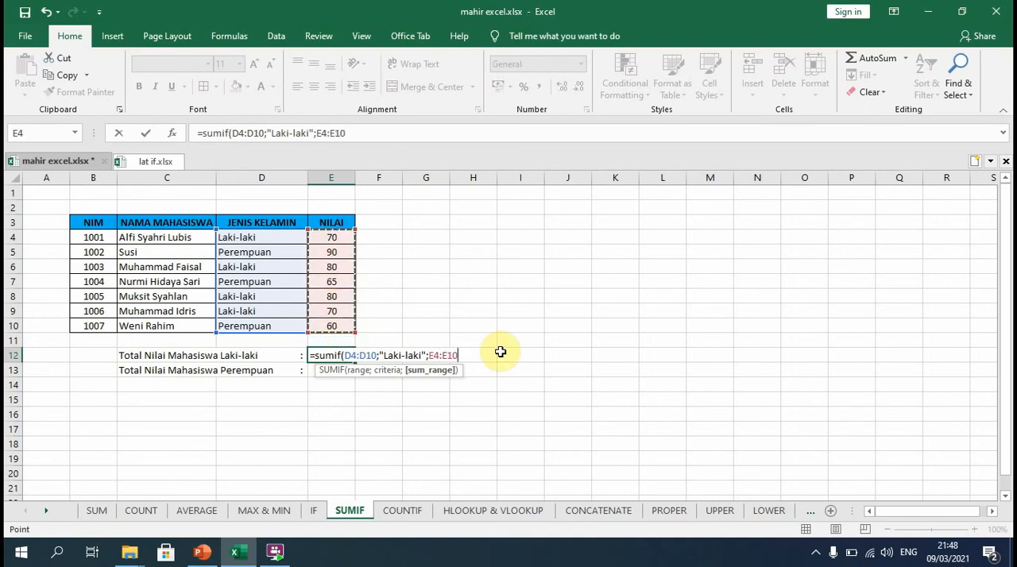
{"action": "key", "text": "Return"}
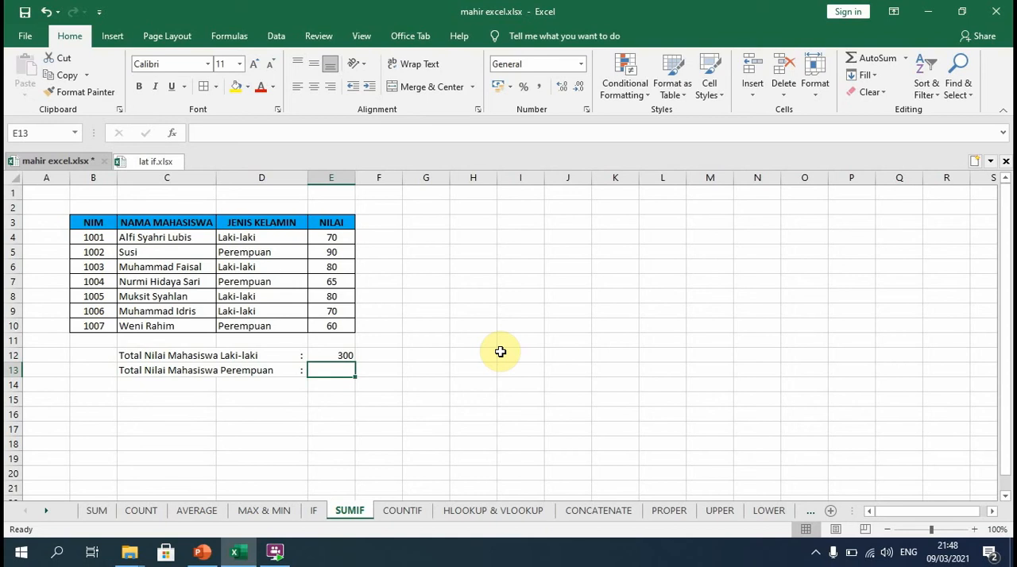
Total the female students' scores in E13 with a SUMIF over D4:D10, criterion "Perempuan" and sum range E4:E10.
{"action": "type", "text": "="}
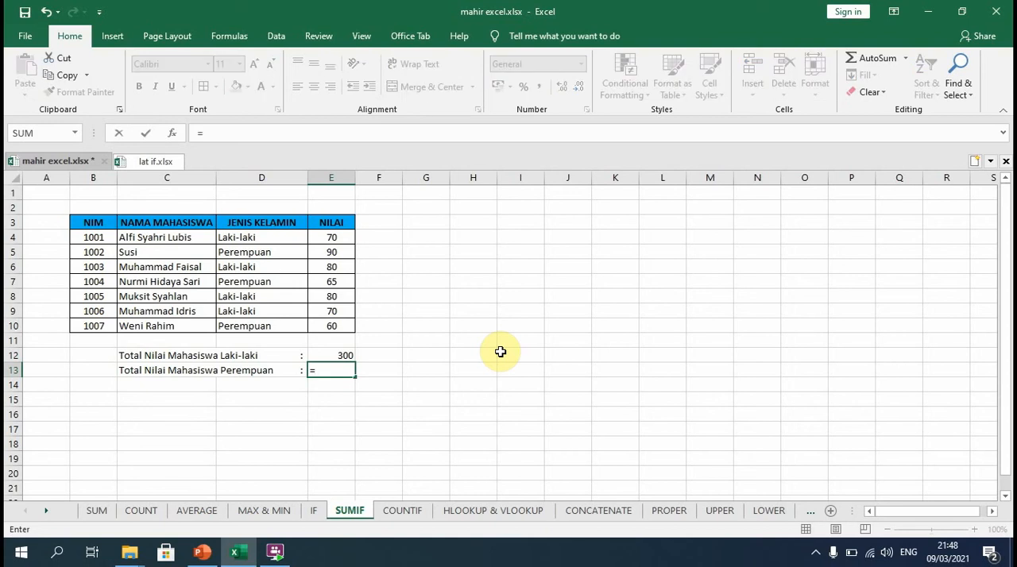
{"action": "type", "text": "sumif"}
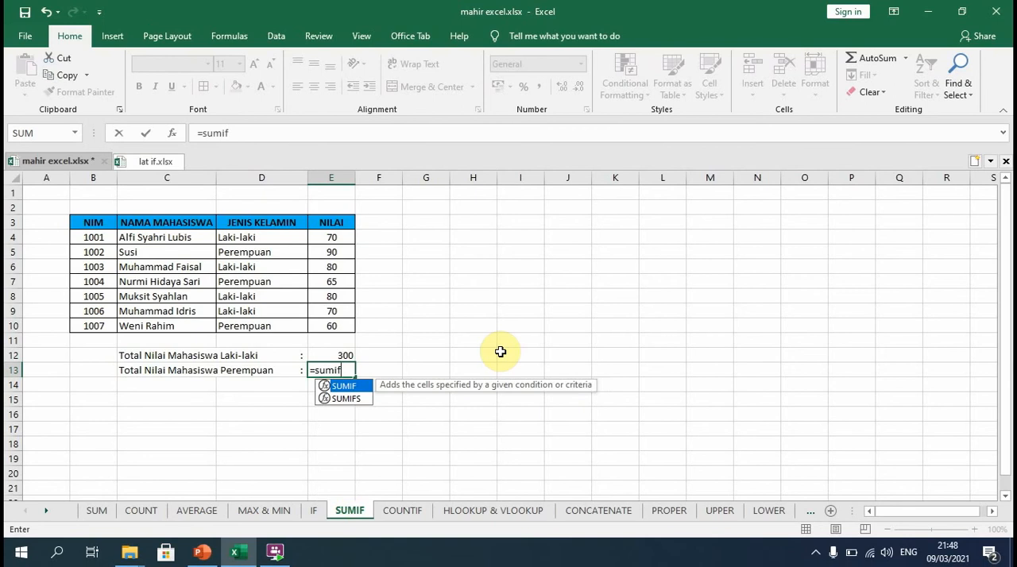
{"action": "double_click", "coordinate": [335, 387]}
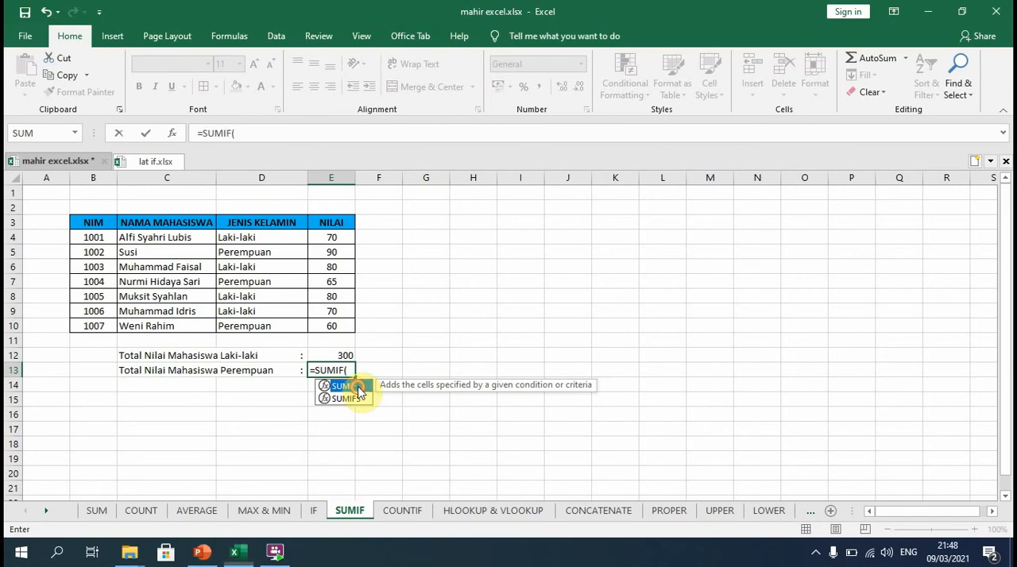
{"action": "left_click_drag", "start_coordinate": [250, 237], "coordinate": [265, 332]}
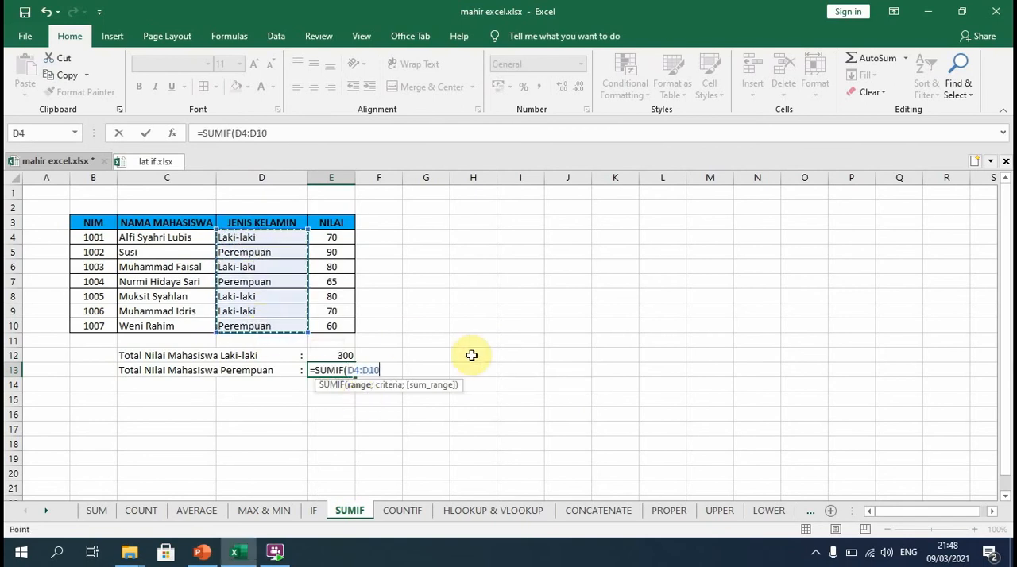
{"action": "type", "text": ";\""}
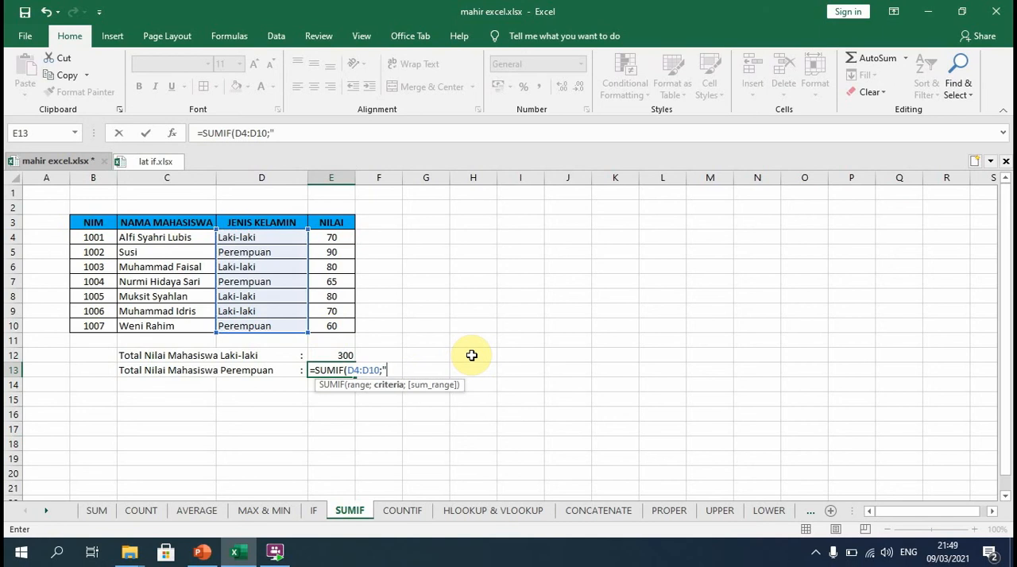
{"action": "type", "text": "Perempuan\""}
{"action": "left_click", "coordinate": [459, 370]}
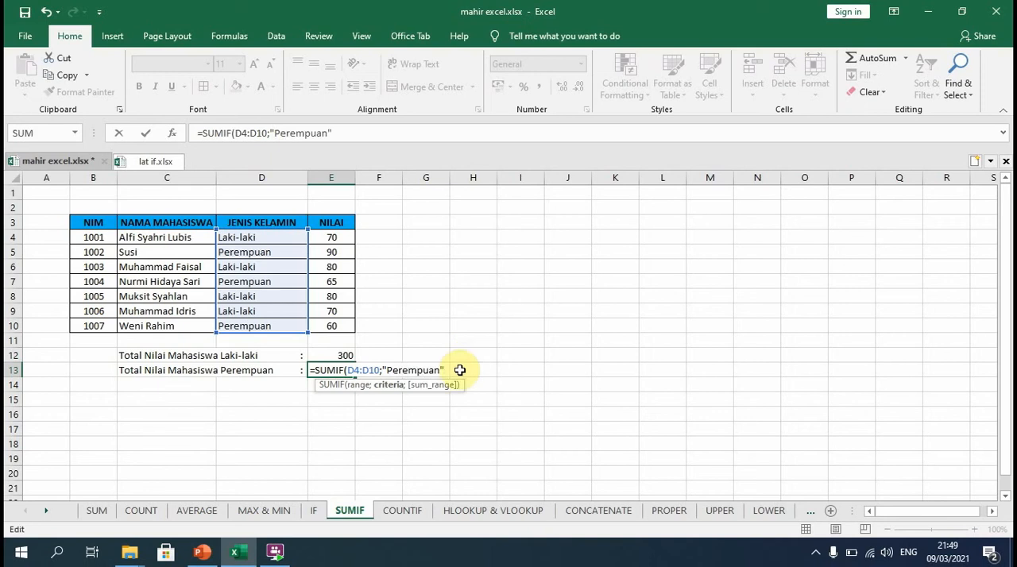
{"action": "type", "text": ";"}
{"action": "left_click_drag", "start_coordinate": [335, 236], "coordinate": [336, 325]}
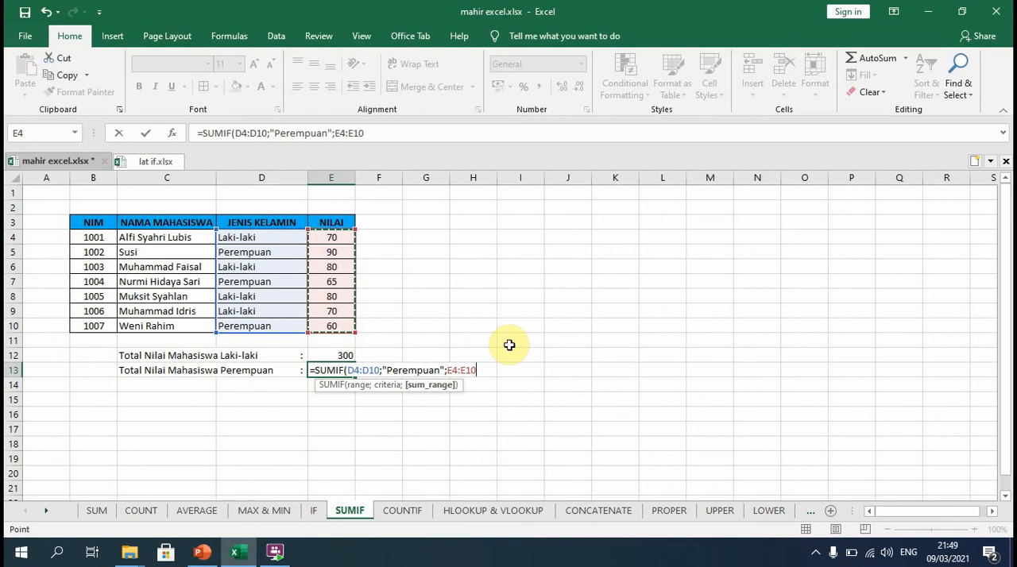
{"action": "key", "text": "Return"}
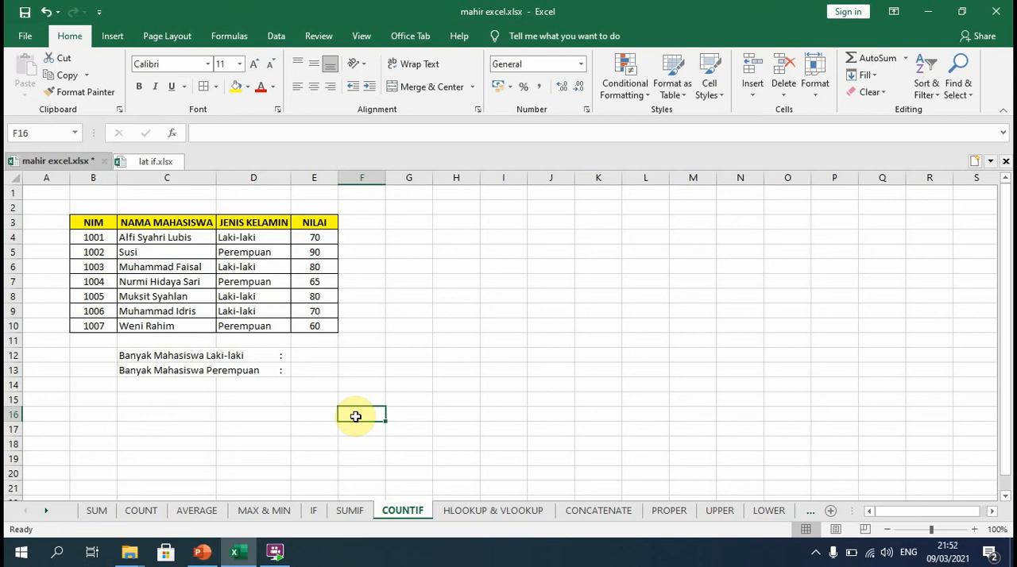
Count the male students in E12 with a COUNTIF over the JENIS KELAMIN cells D4:D10 and the criterion "Laki-laki".
{"action": "left_click", "coordinate": [296, 357]}
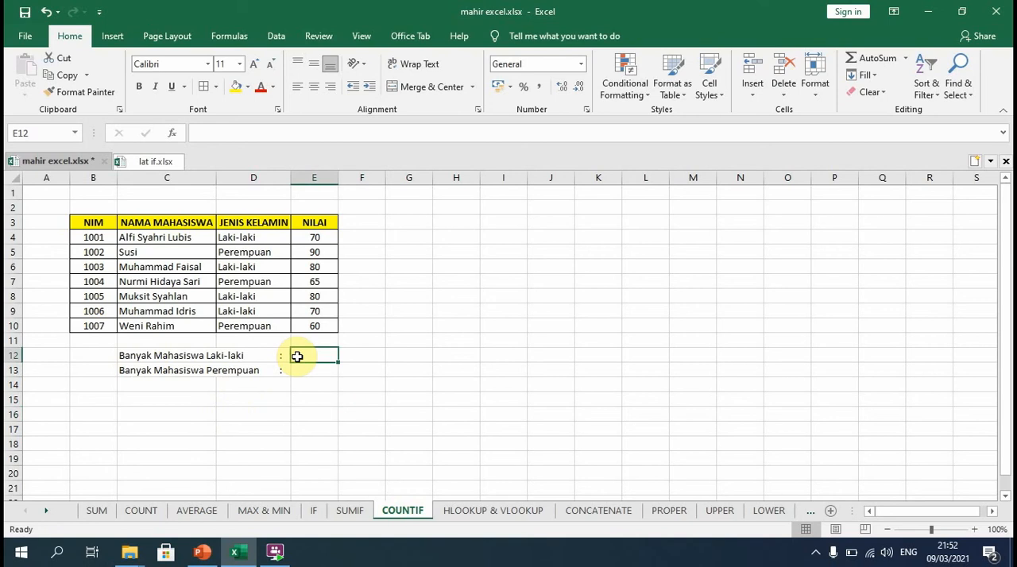
{"action": "type", "text": "=coun"}
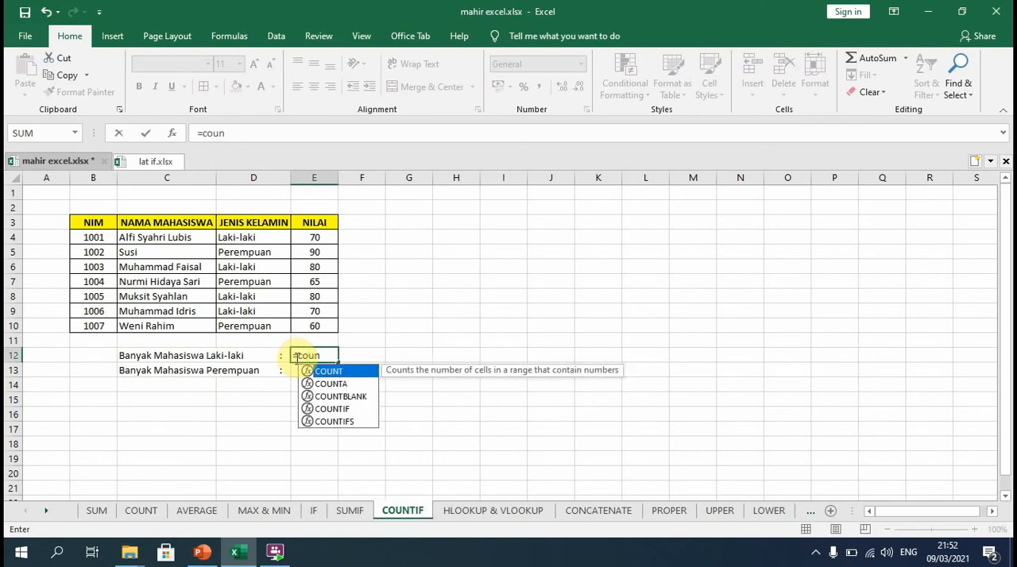
{"action": "double_click", "coordinate": [334, 409]}
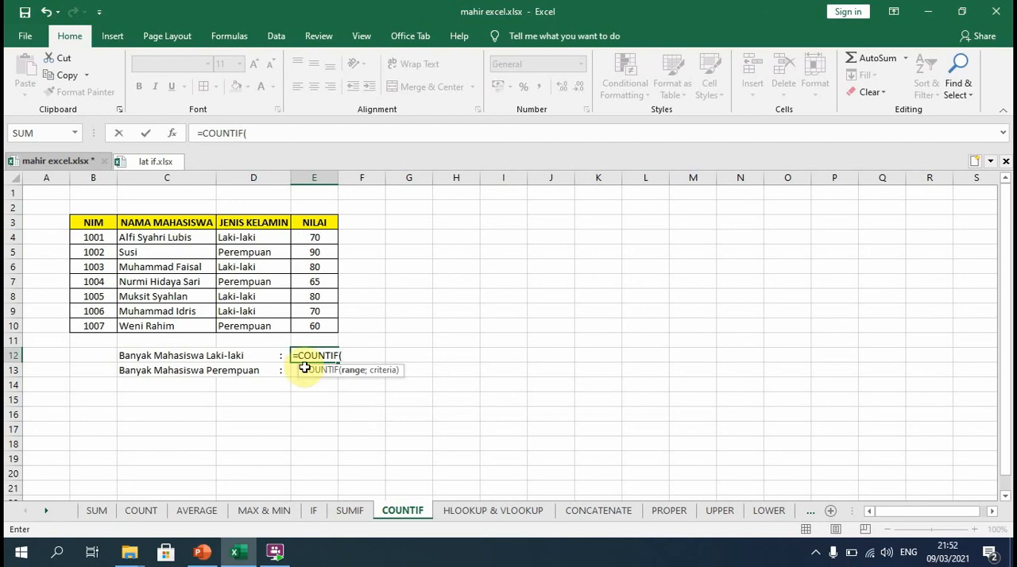
{"action": "left_click_drag", "start_coordinate": [258, 237], "coordinate": [256, 326]}
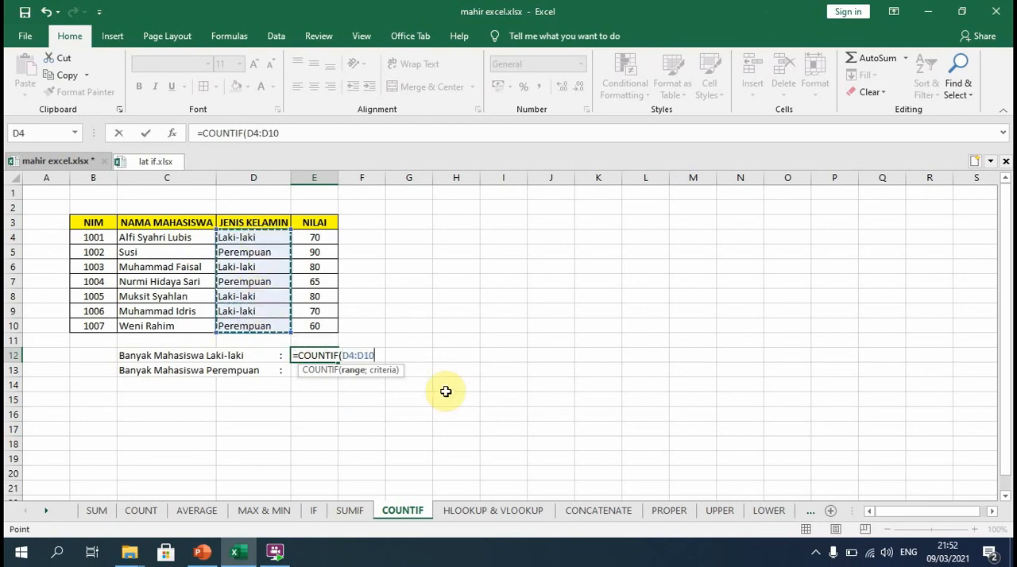
{"action": "type", "text": ";\""}
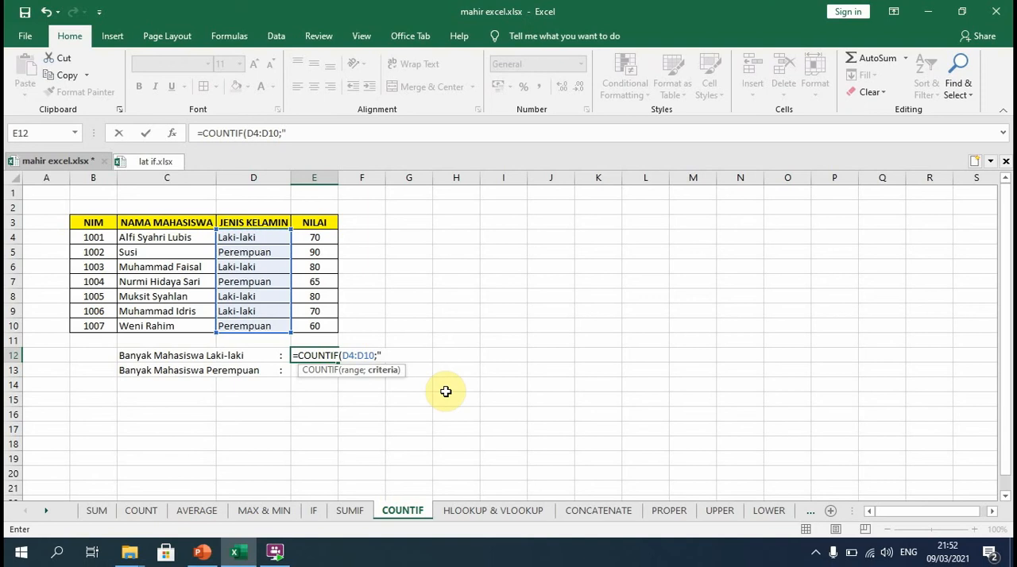
{"action": "type", "text": "Laki-laki\")"}
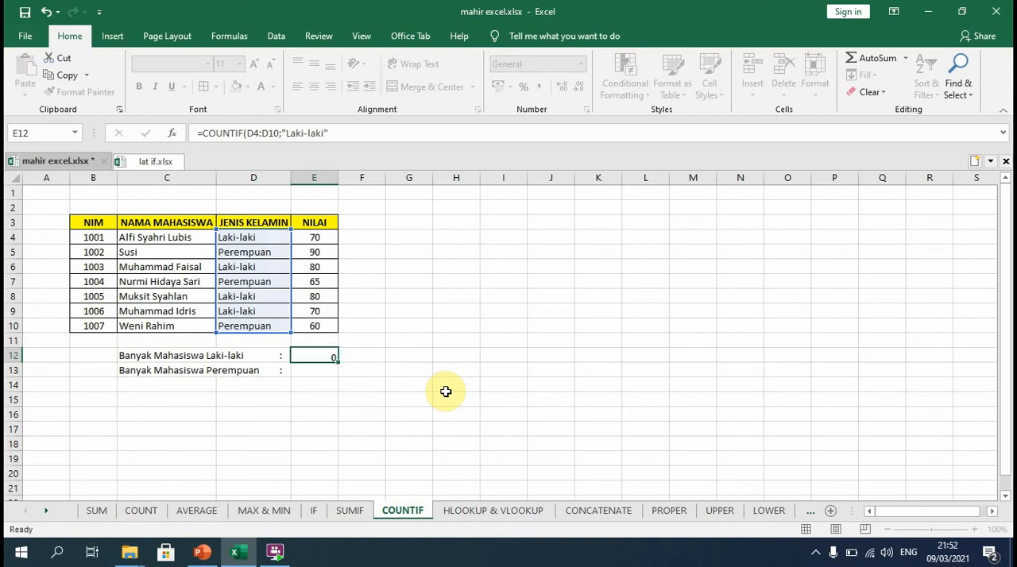
{"action": "key", "text": "Return"}
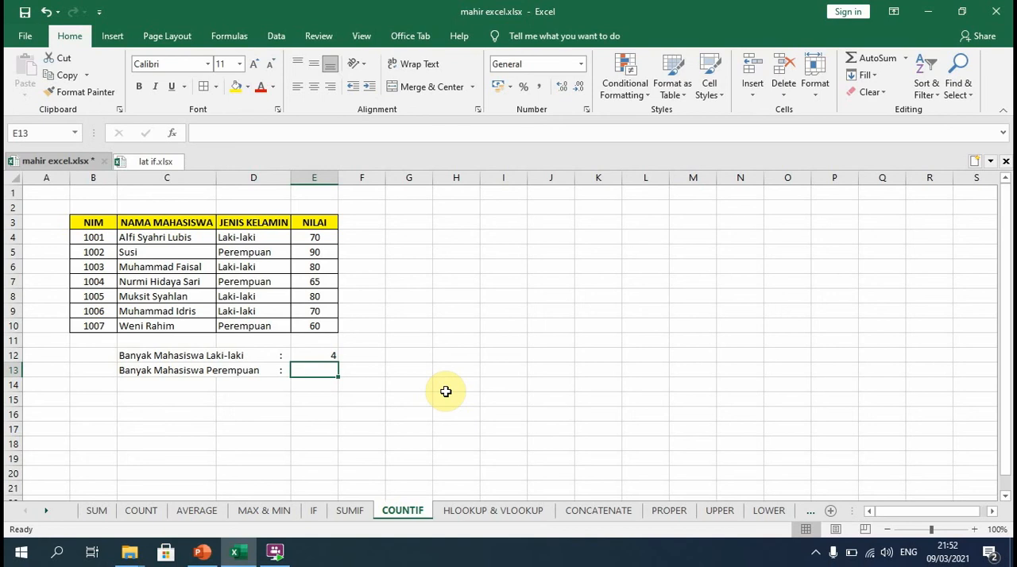
Count the female students in E13 with a COUNTIF over D4:D10 and the criterion "Perempuan".
{"action": "type", "text": "=count"}
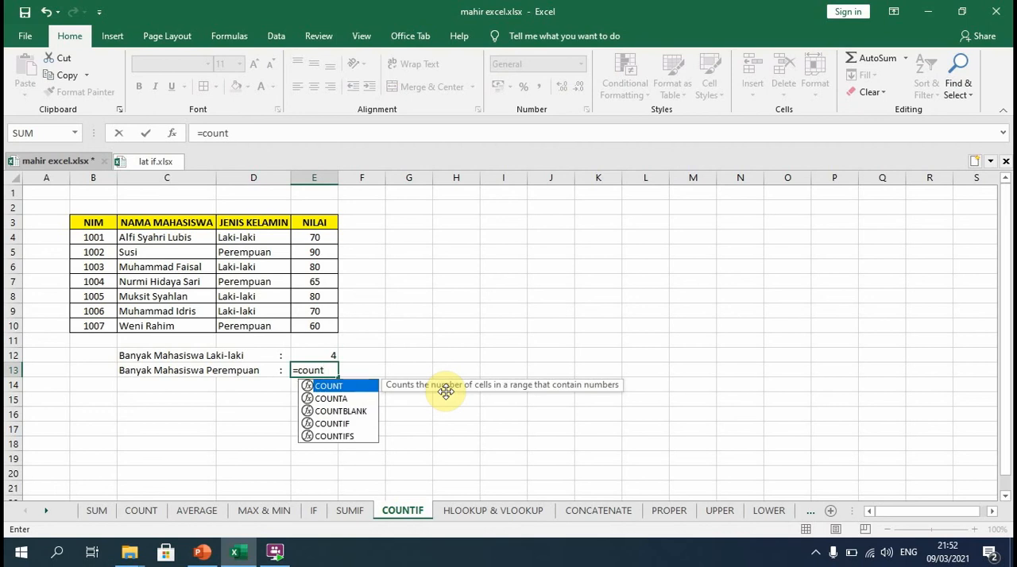
{"action": "type", "text": "if"}
{"action": "double_click", "coordinate": [334, 385]}
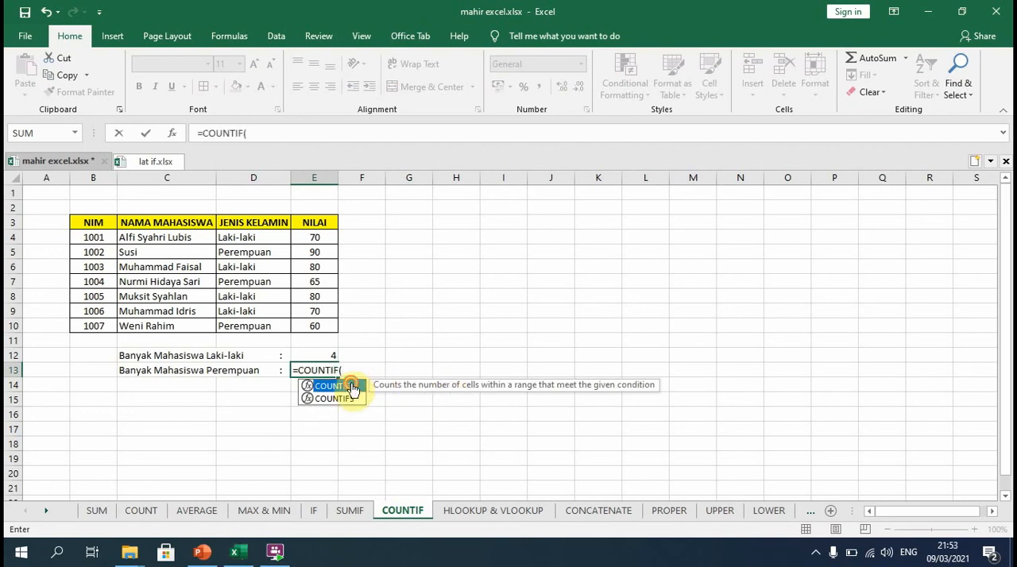
{"action": "left_click_drag", "start_coordinate": [267, 239], "coordinate": [267, 322]}
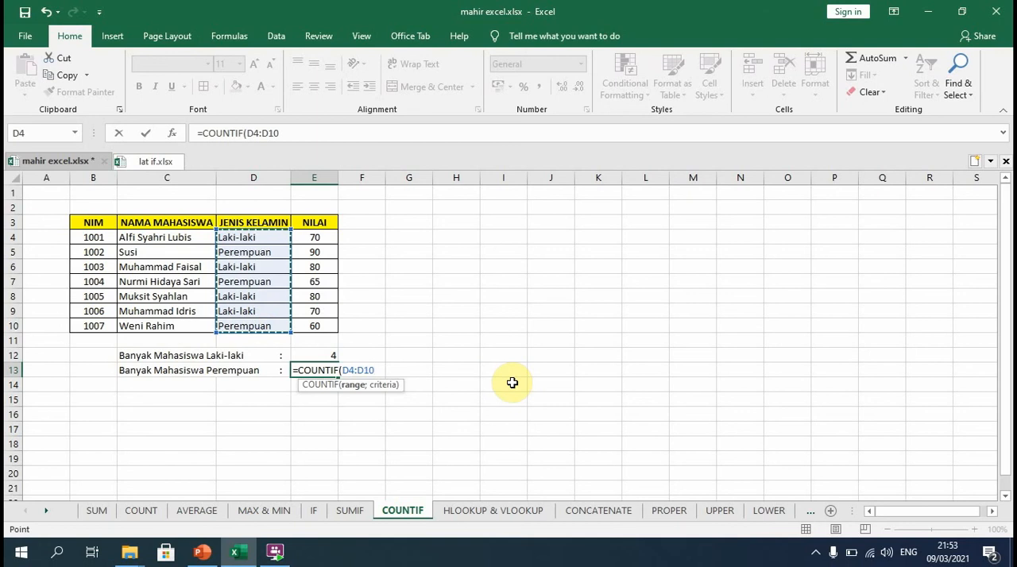
{"action": "type", "text": ";\""}
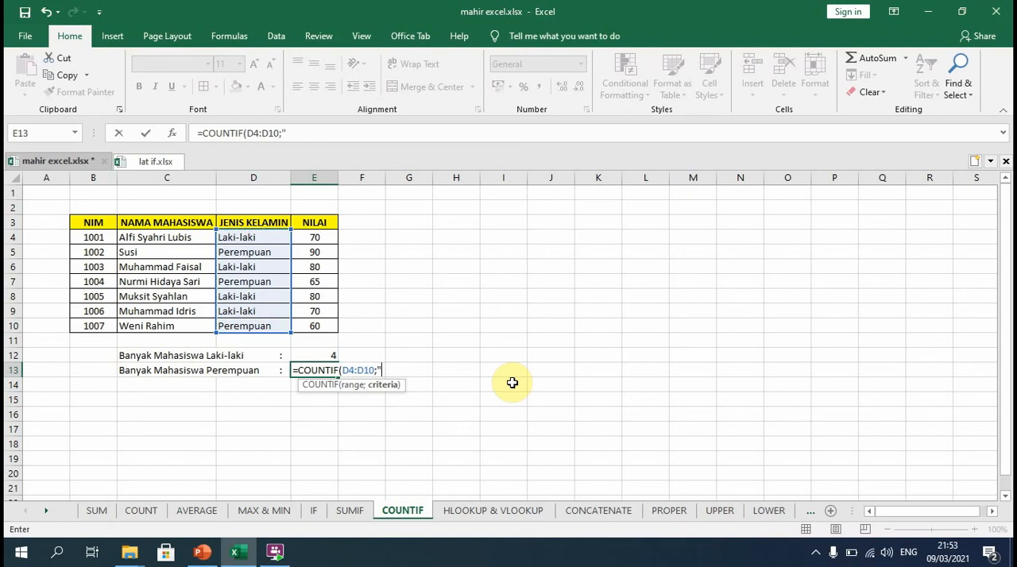
{"action": "type", "text": "Perempuan"}
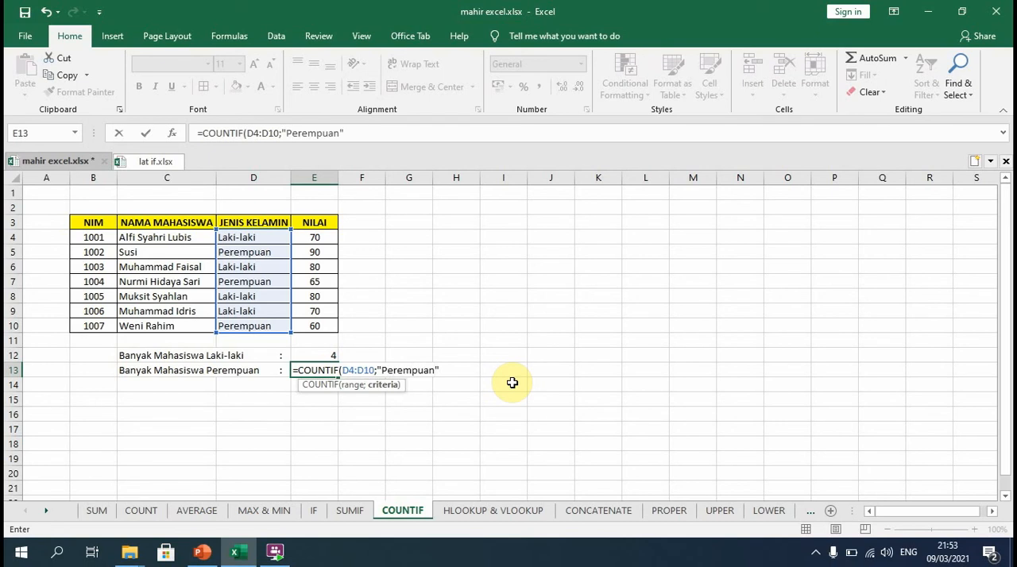
{"action": "key", "text": "Return"}
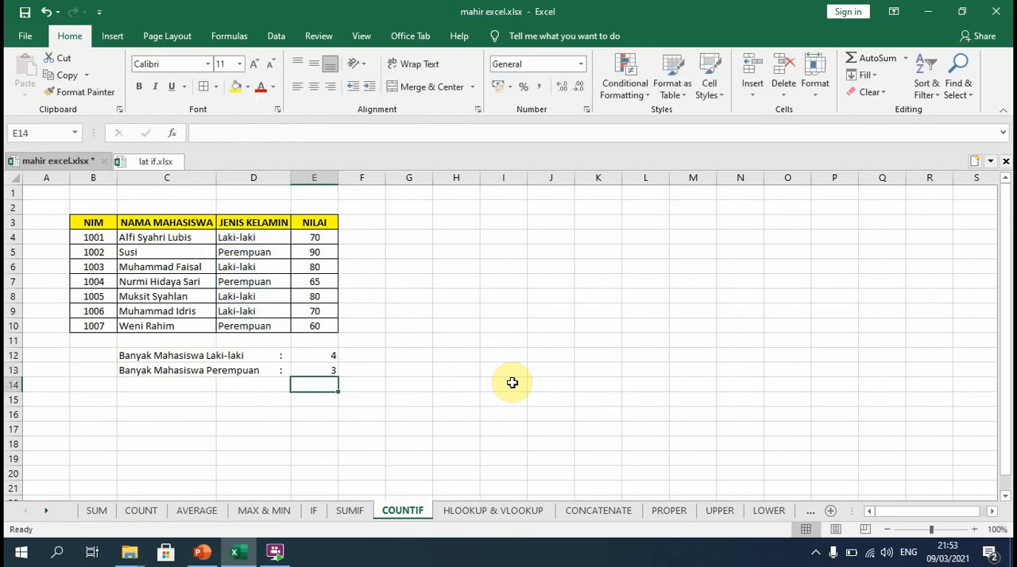
Edit the COUNTIF formula in E13 so its criterion starts with a lowercase letter, "perempuan".
{"action": "double_click", "coordinate": [310, 368]}
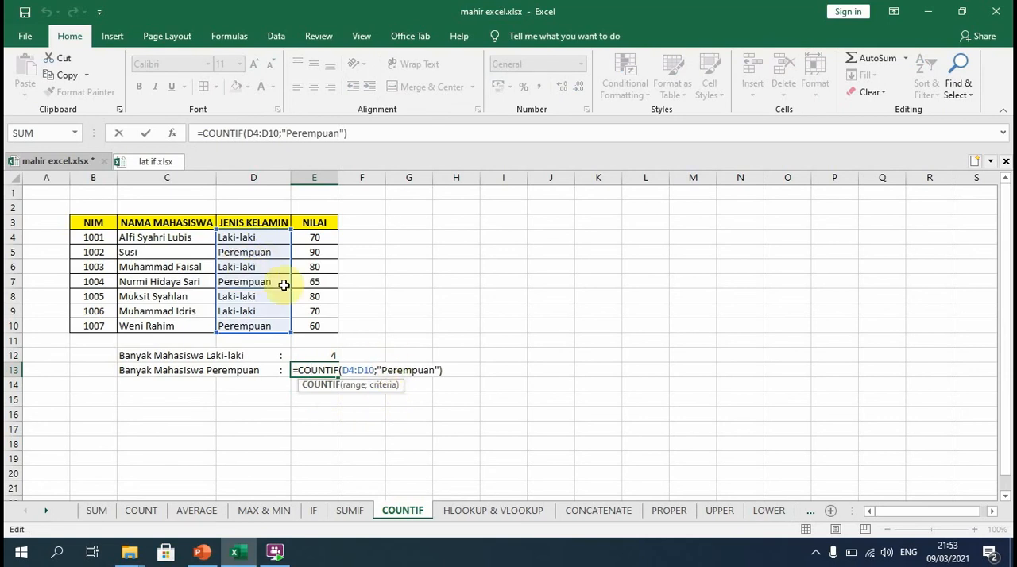
{"action": "left_click", "coordinate": [387, 369]}
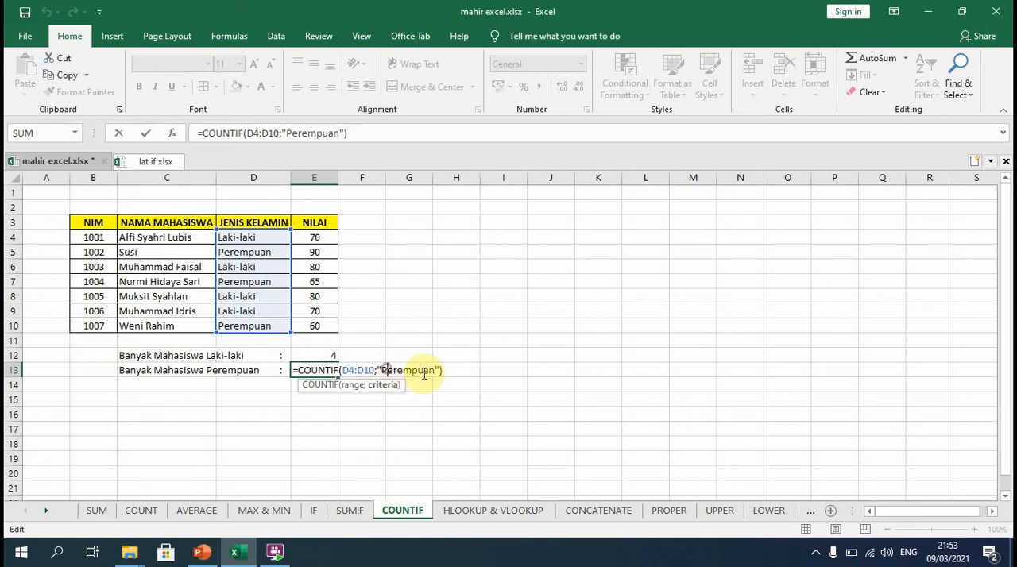
{"action": "key", "text": "BackSpace"}
{"action": "type", "text": "p"}
{"action": "key", "text": "Return"}
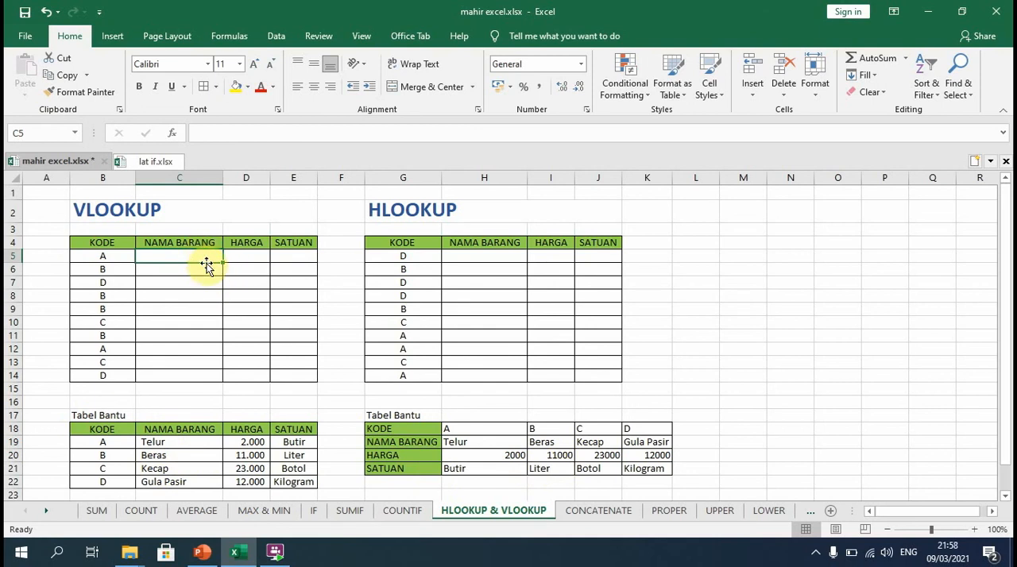
Start a VLOOKUP formula in C5 of the HLOOKUP & VLOOKUP sheet with lookup value B5 and the Tabel Bantu cells B19:E22.
{"action": "type", "text": "=vloo"}
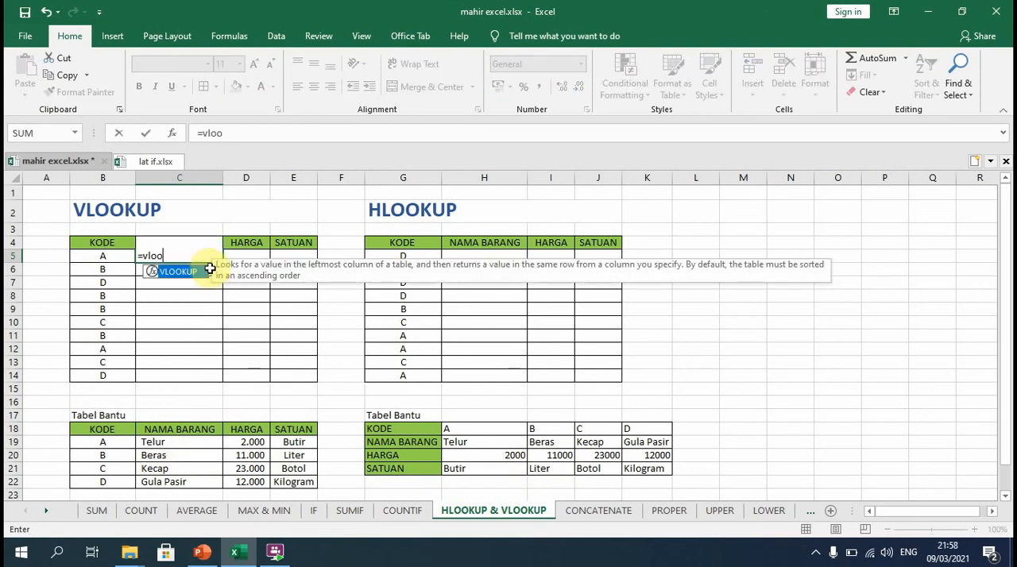
{"action": "double_click", "coordinate": [199, 271]}
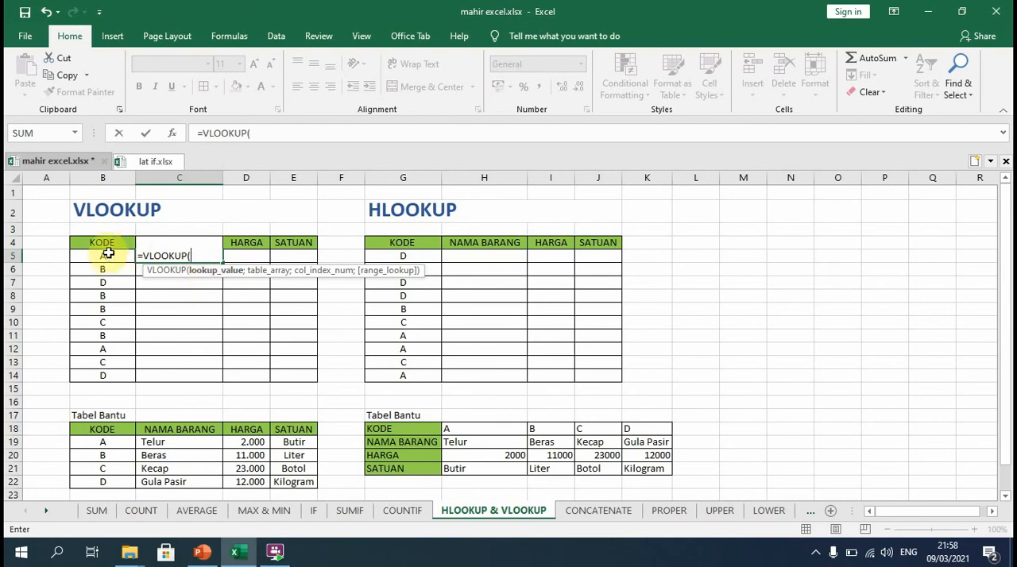
{"action": "left_click", "coordinate": [108, 256]}
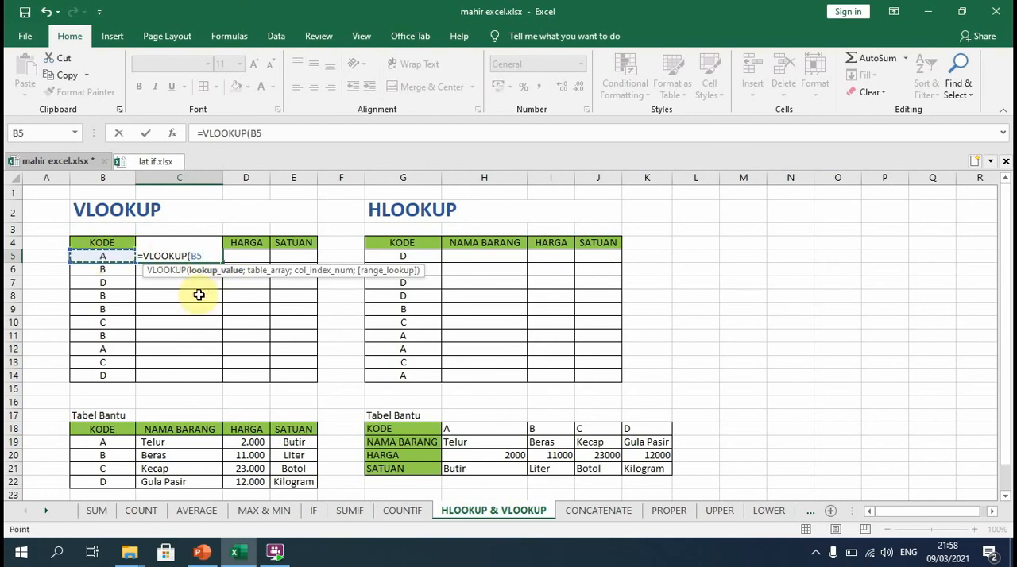
{"action": "type", "text": ";"}
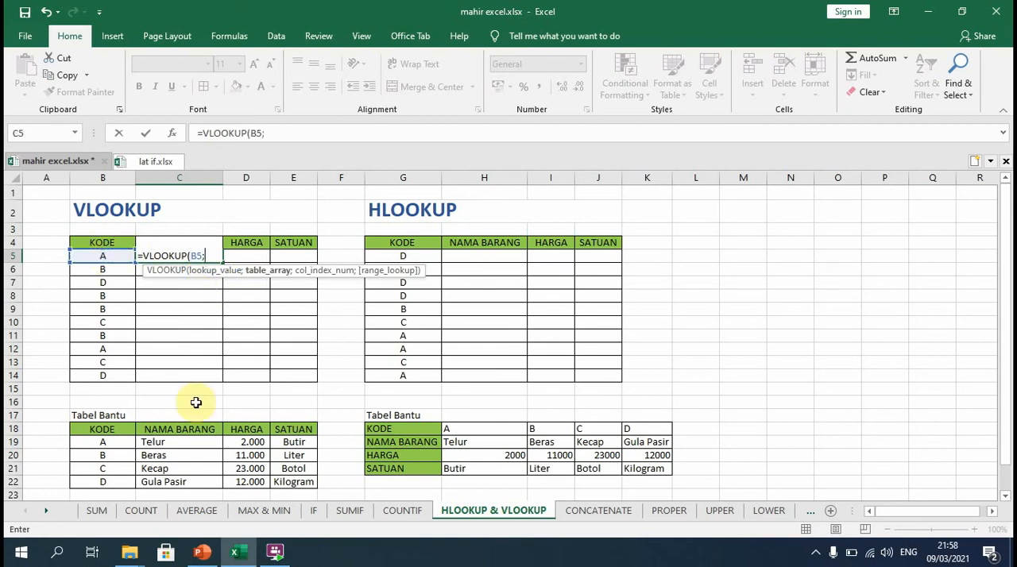
{"action": "left_click", "coordinate": [92, 445]}
{"action": "left_click_drag", "start_coordinate": [92, 445], "coordinate": [292, 482]}
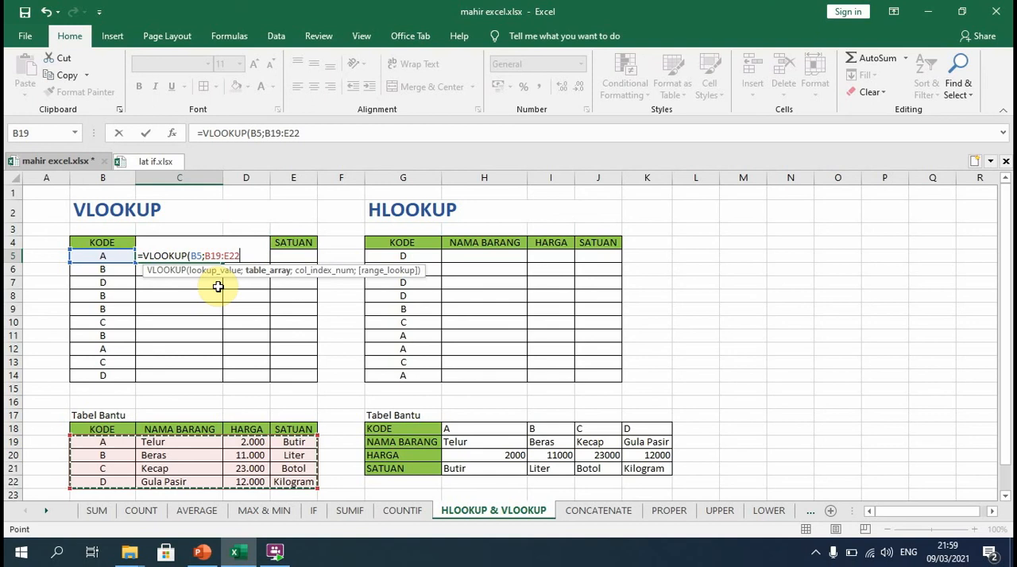
Make the table array in the C5 VLOOKUP formula absolute as $B$19:$E$22.
{"action": "left_click", "coordinate": [207, 256]}
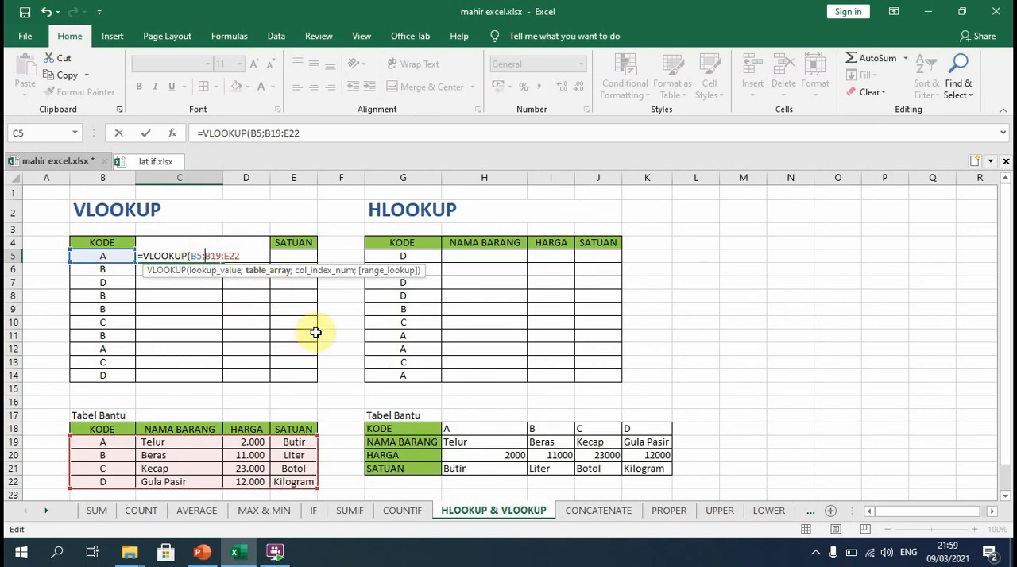
{"action": "key", "text": "F4"}
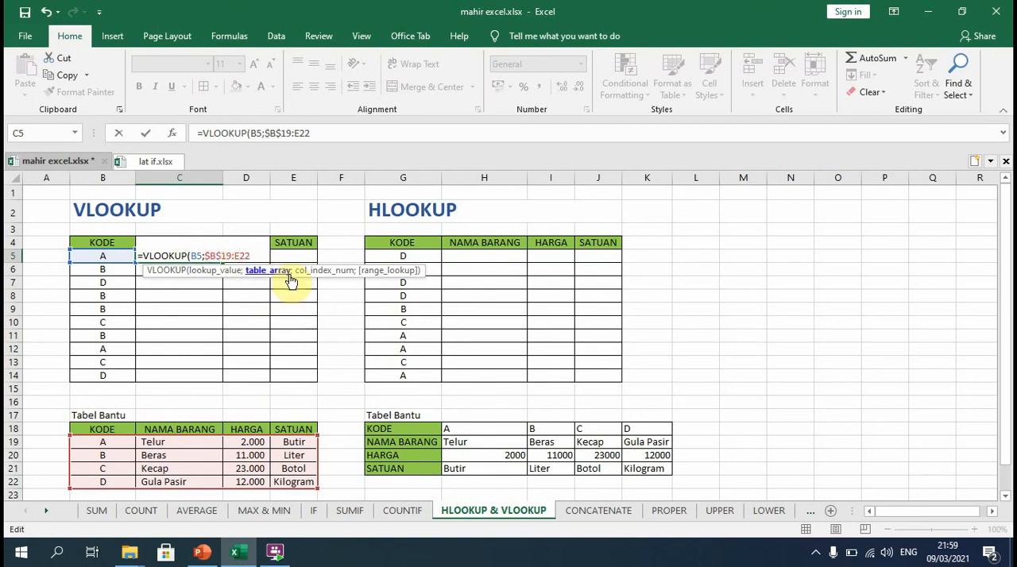
{"action": "key", "text": "F4"}
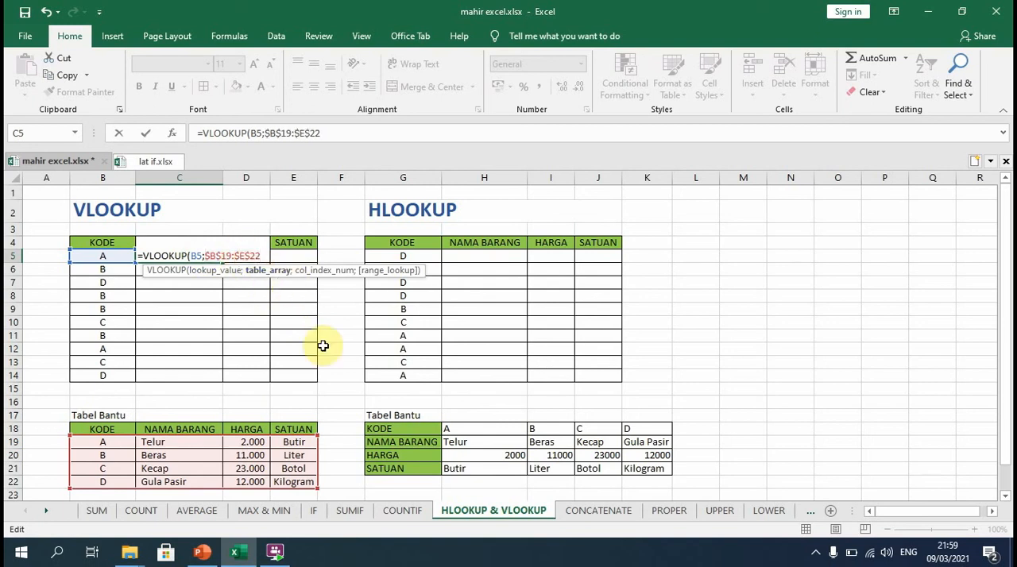
Complete the C5 VLOOKUP with column index 2 and FALSE for an exact match.
{"action": "type", "text": ";"}
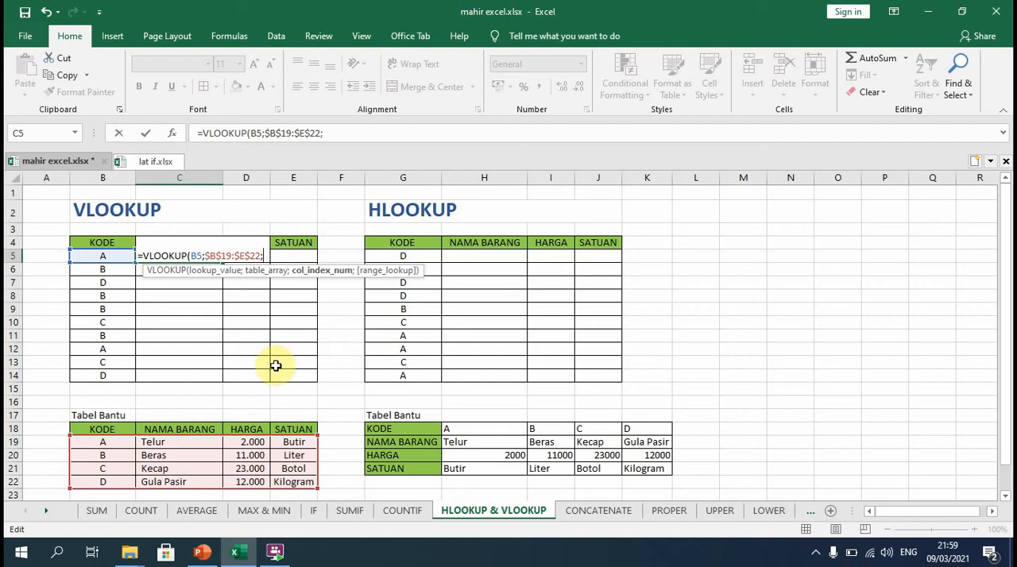
{"action": "left_click", "coordinate": [276, 255]}
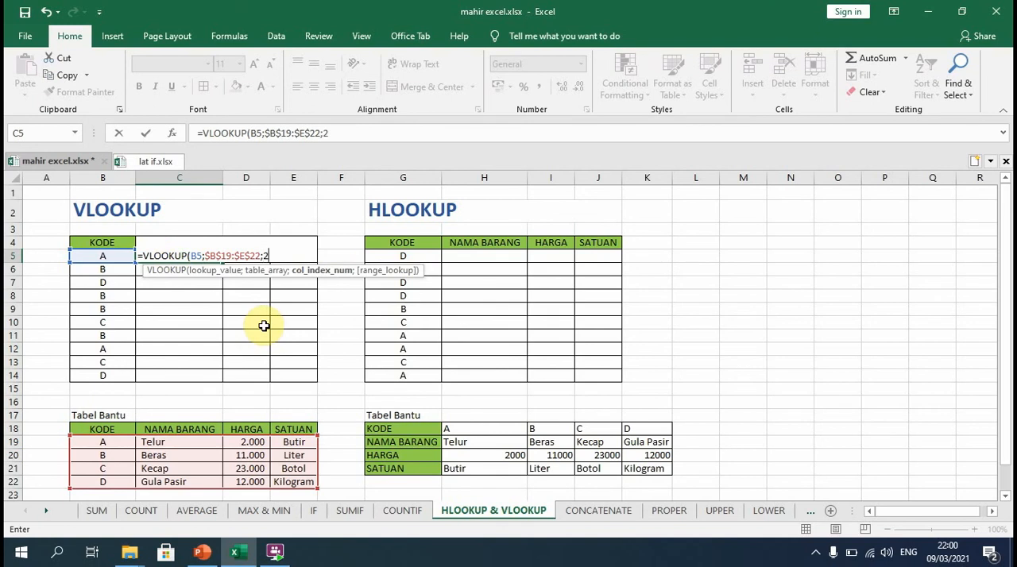
{"action": "type", "text": ";"}
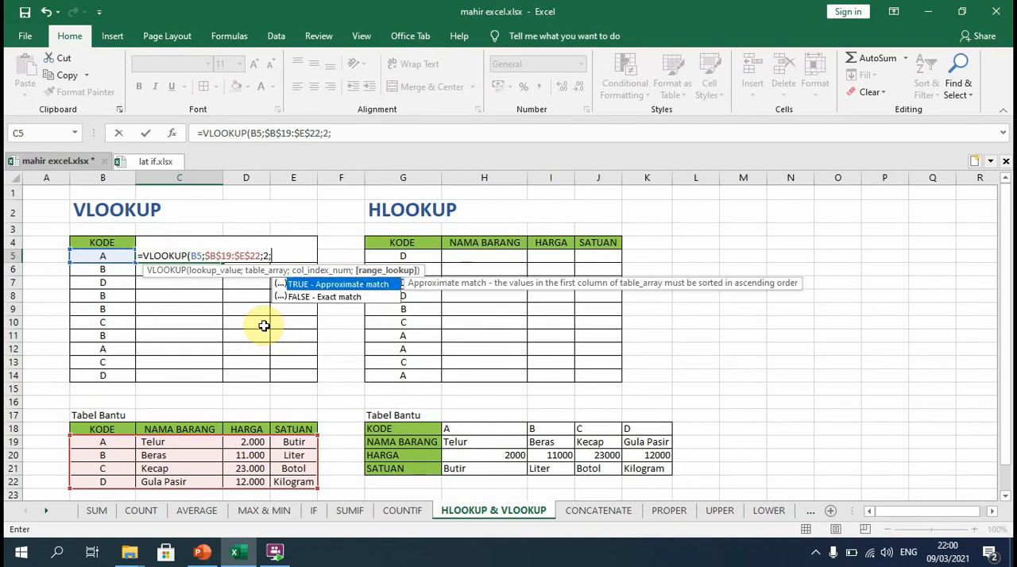
{"action": "type", "text": "FALSE"}
{"action": "key", "text": "Return"}
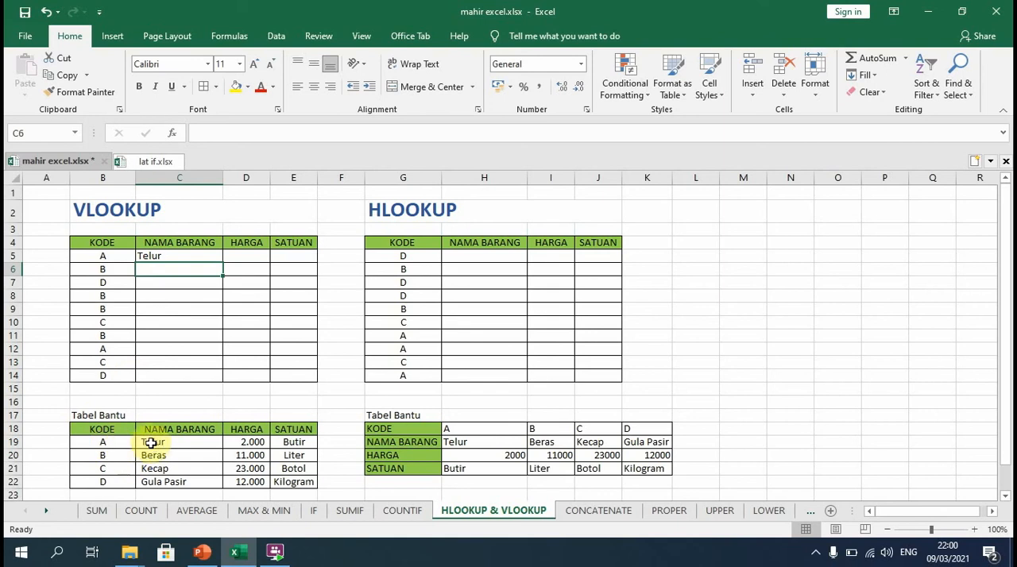
Change the KODE in B5 to B to test the VLOOKUP formula.
{"action": "left_click", "coordinate": [115, 261]}
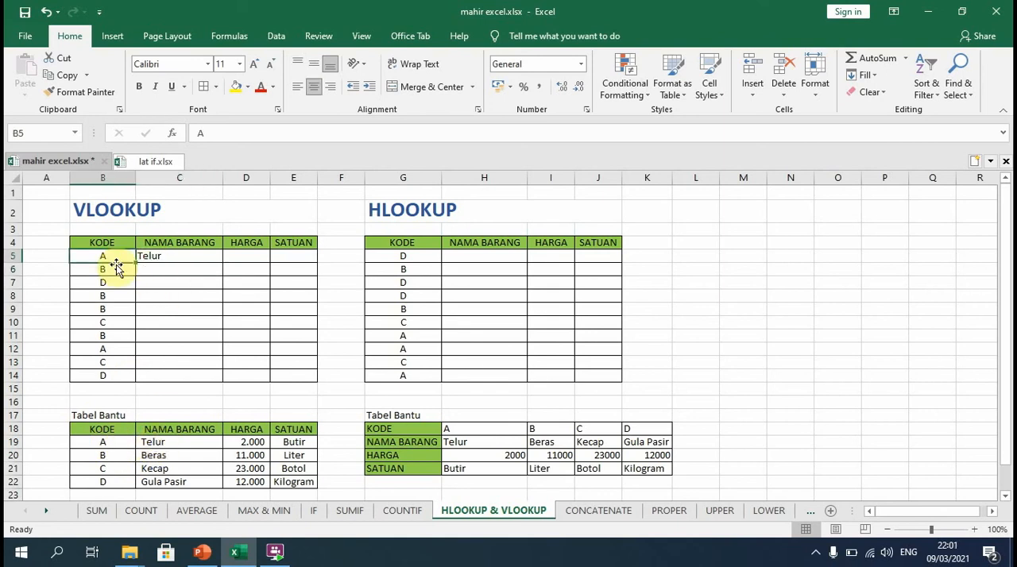
{"action": "type", "text": "B"}
{"action": "left_click", "coordinate": [53, 269]}
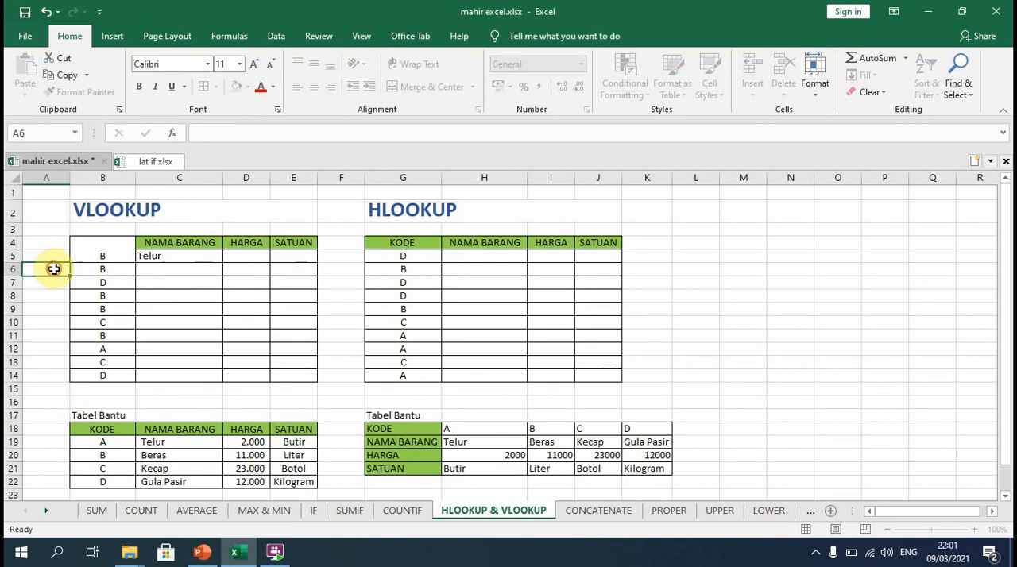
Copy the whole VLOOKUP formula text from C5 into the HARGA cell D5.
{"action": "left_click", "coordinate": [147, 253]}
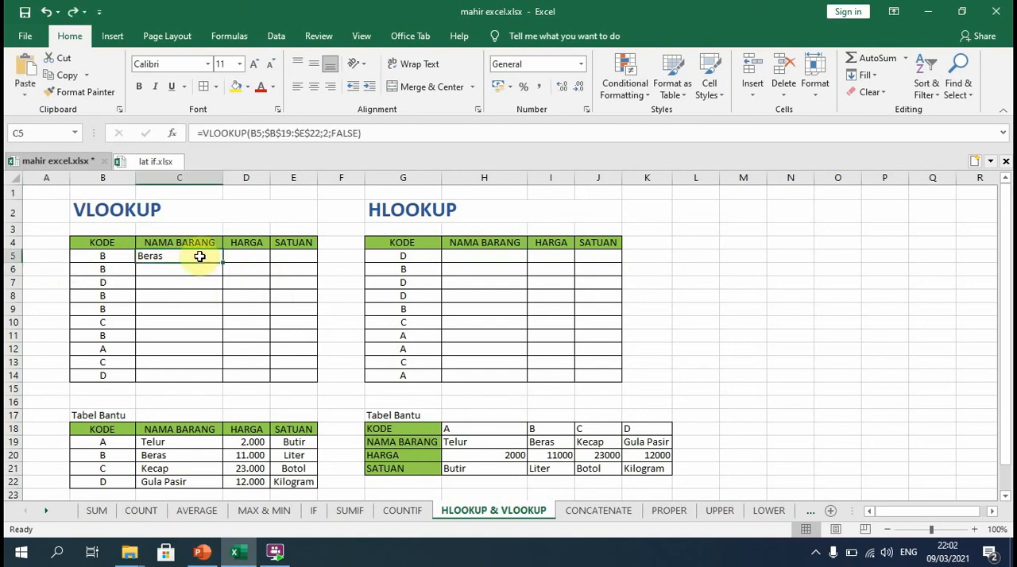
{"action": "left_click", "coordinate": [270, 133]}
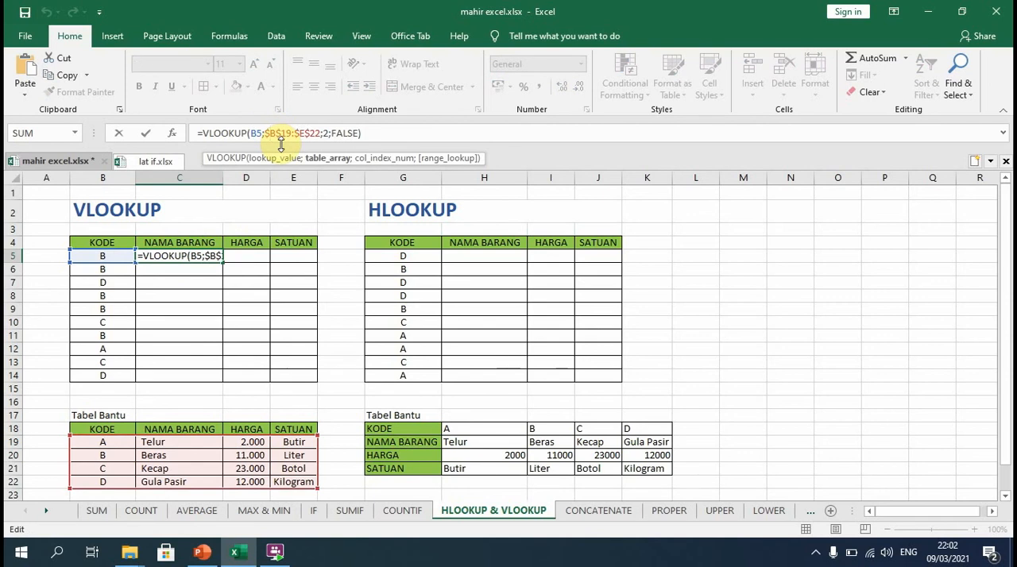
{"action": "left_click_drag", "start_coordinate": [361, 135], "coordinate": [199, 133]}
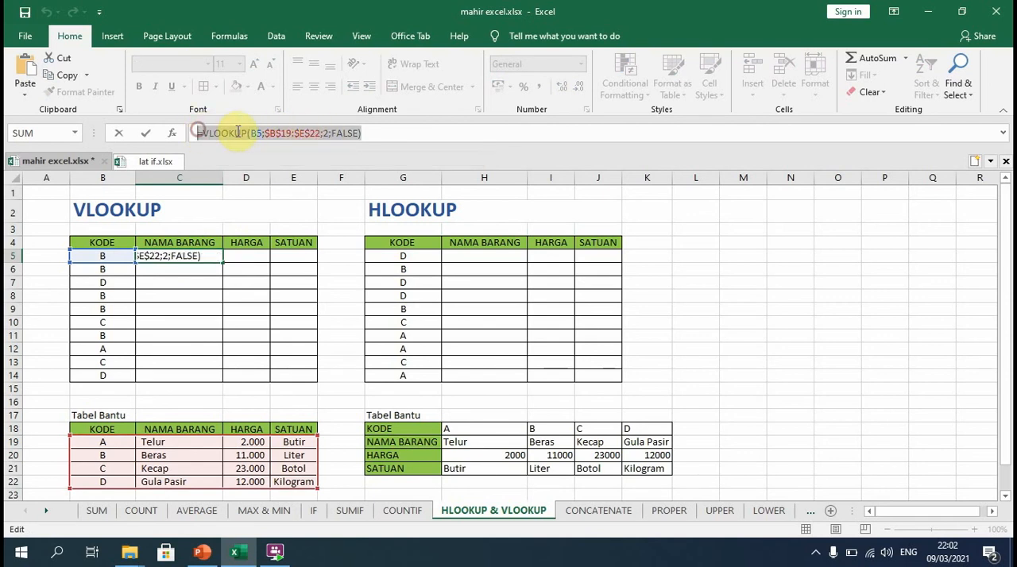
{"action": "right_click", "coordinate": [236, 130]}
{"action": "left_click", "coordinate": [268, 156]}
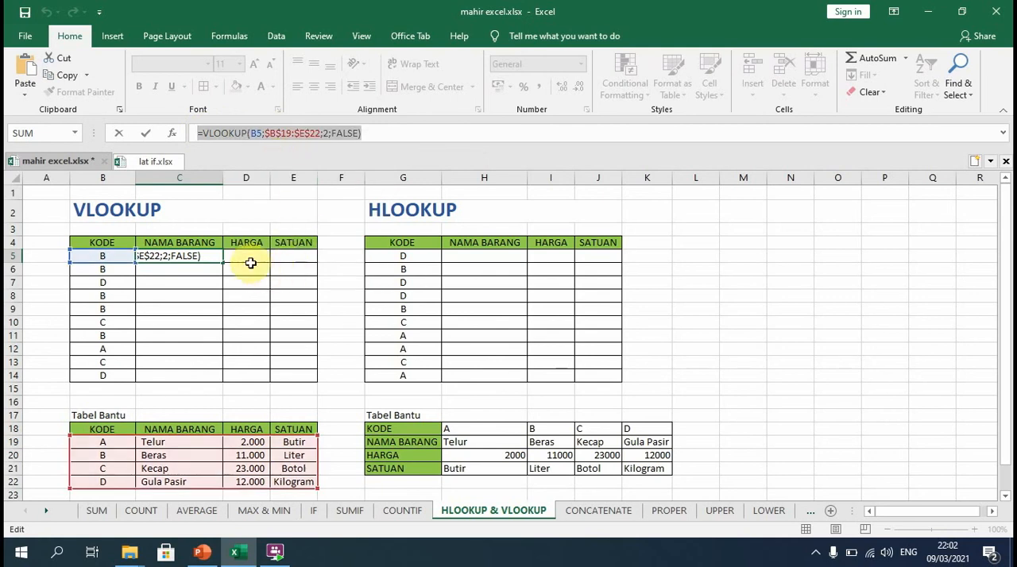
{"action": "left_click", "coordinate": [249, 258]}
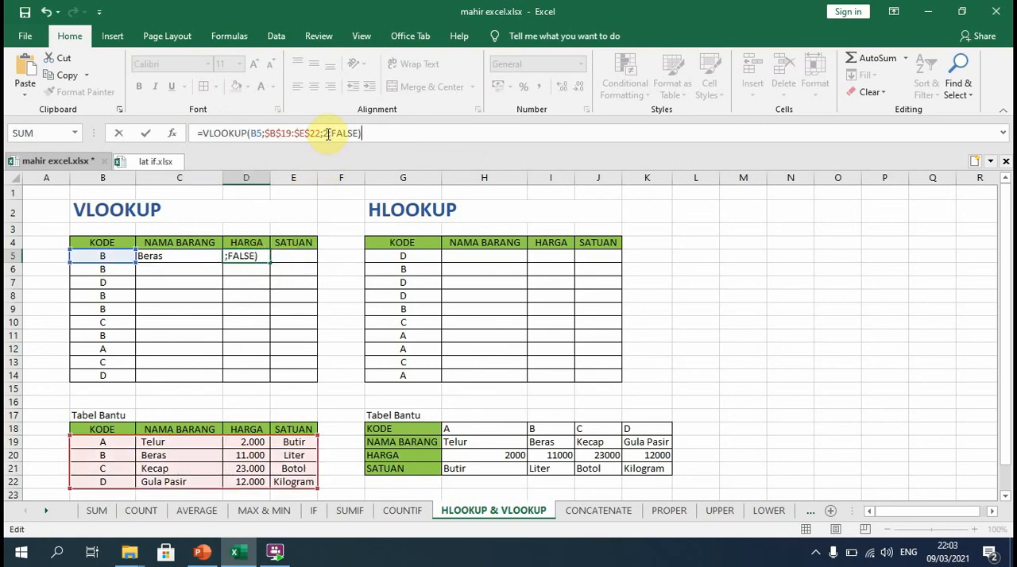
Set the column index of the VLOOKUP formula in the HARGA cell D5 to 3.
{"action": "left_click", "coordinate": [325, 133]}
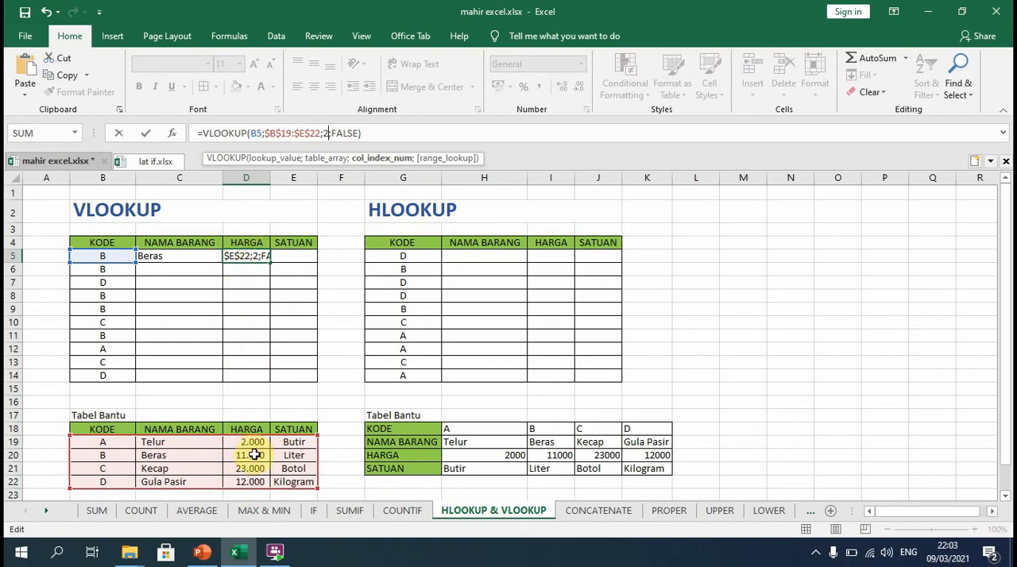
{"action": "key", "text": "BackSpace"}
{"action": "type", "text": "3"}
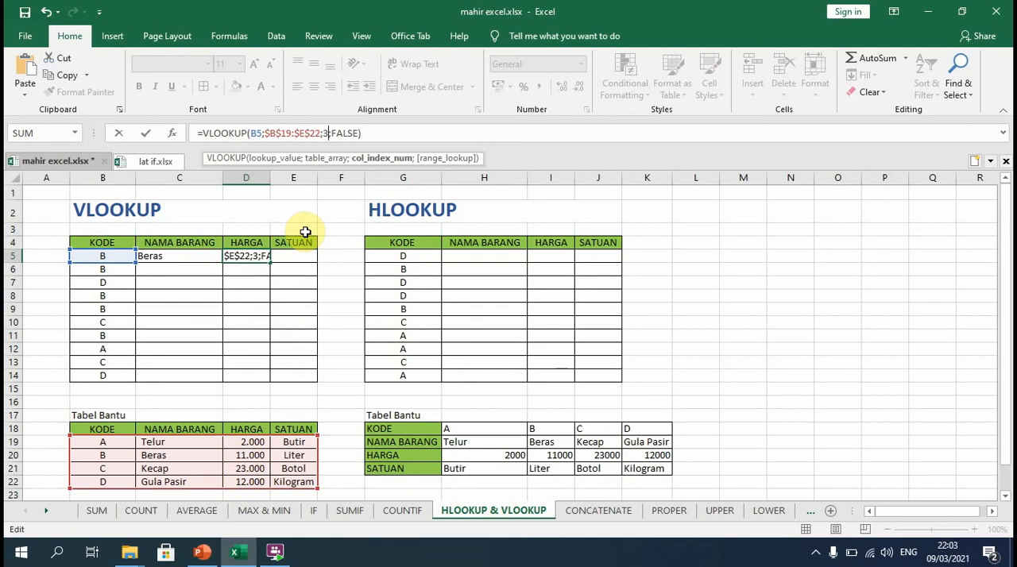
{"action": "key", "text": "Return"}
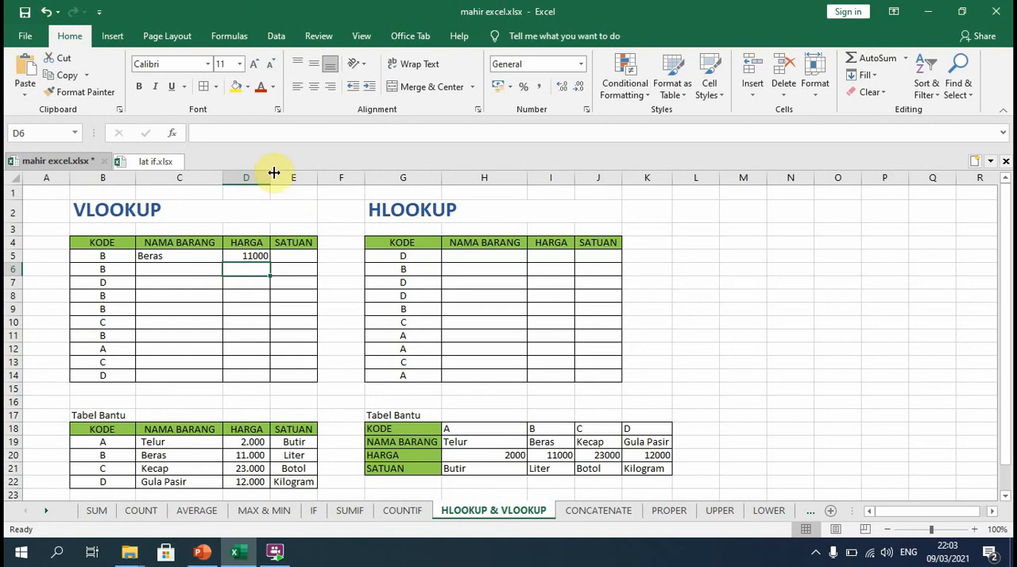
Paste the copied VLOOKUP formula into the SATUAN cell E5 and set its column index to 4.
{"action": "left_click", "coordinate": [300, 256]}
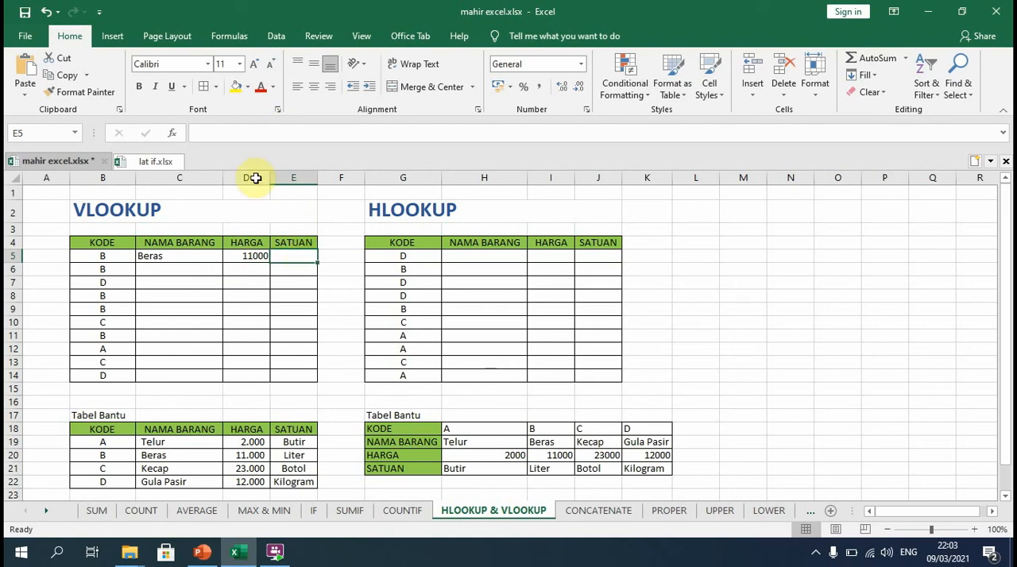
{"action": "left_click", "coordinate": [242, 132]}
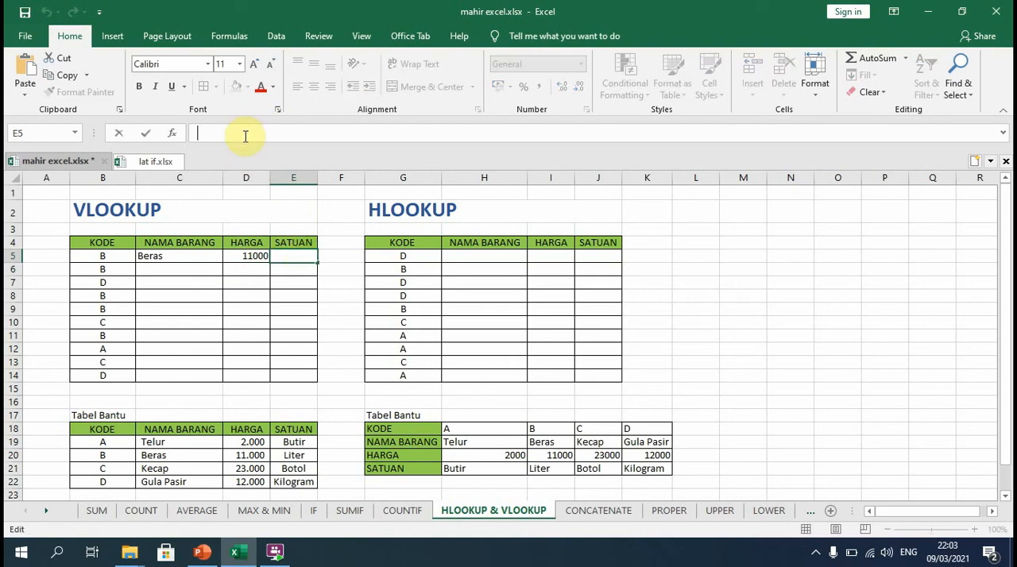
{"action": "key", "text": "ctrl+v"}
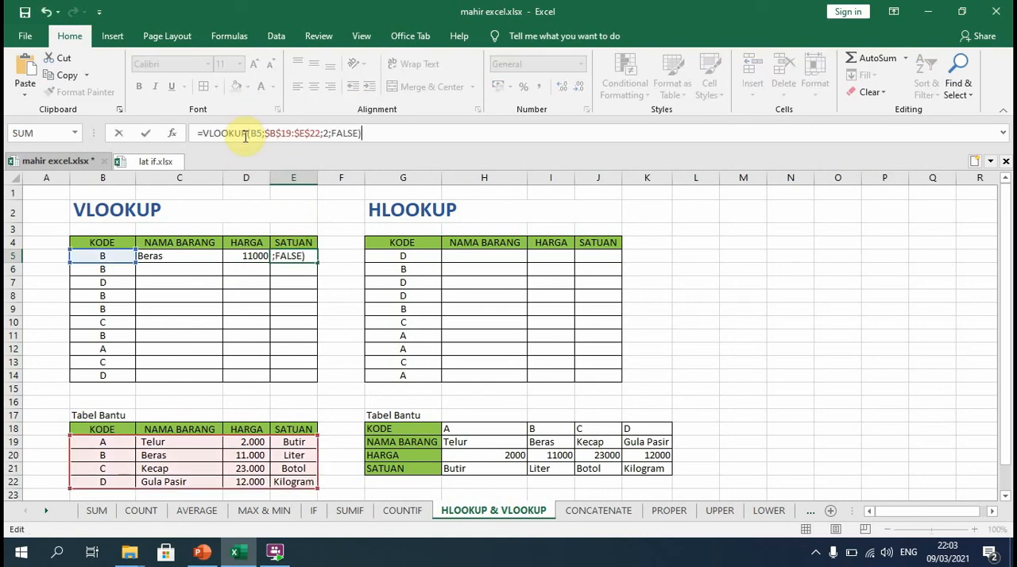
{"action": "left_click", "coordinate": [329, 133]}
{"action": "key", "text": "BackSpace"}
{"action": "type", "text": "4"}
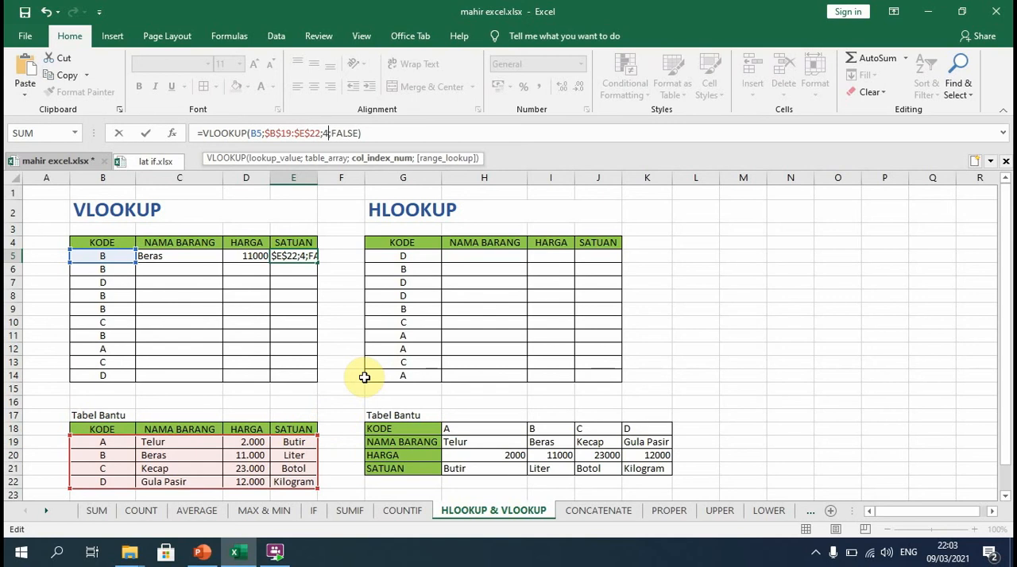
{"action": "key", "text": "Tab"}
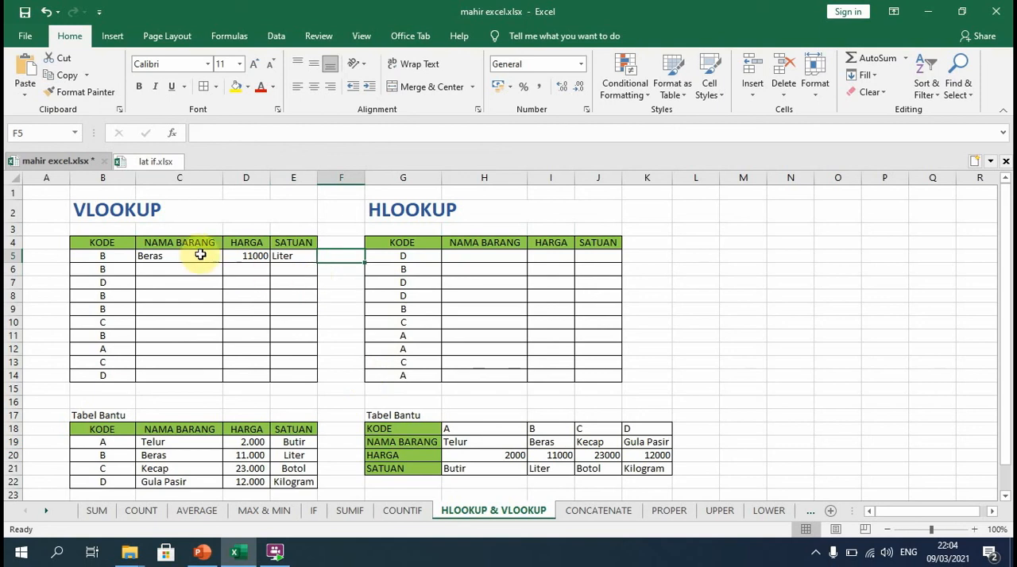
Fill the VLOOKUP formulas in C5:E5 down through row 14.
{"action": "left_click_drag", "start_coordinate": [171, 256], "coordinate": [314, 387]}
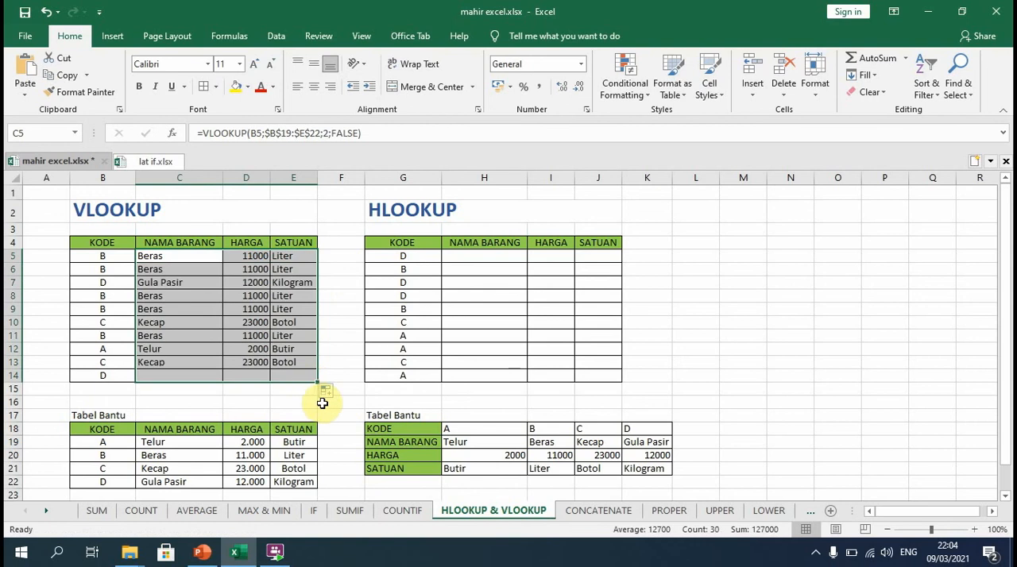
{"action": "left_click", "coordinate": [312, 415]}
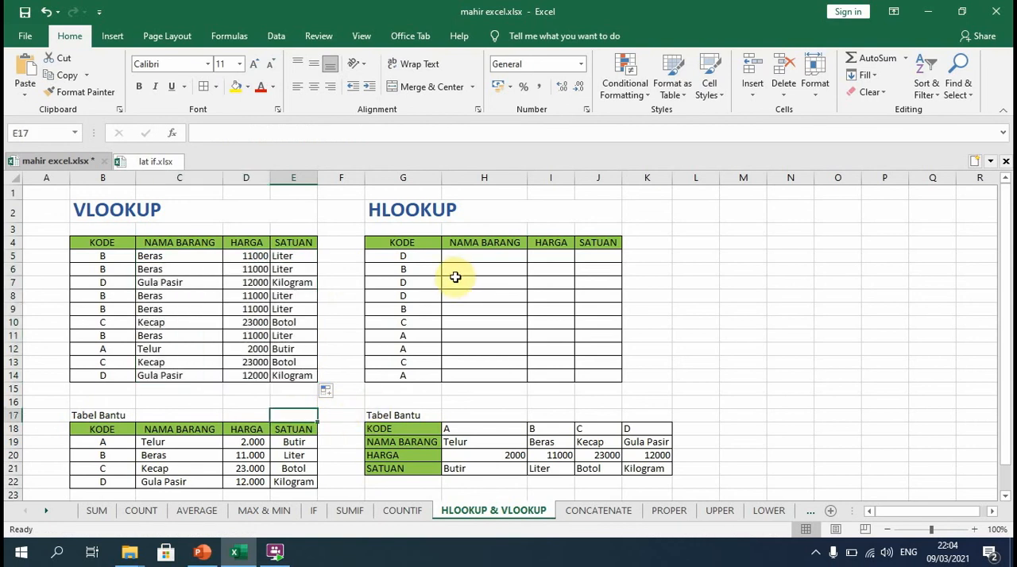
Start an HLOOKUP formula in H5 with G5 as lookup value and H18:K21 as table array.
{"action": "left_click", "coordinate": [472, 256]}
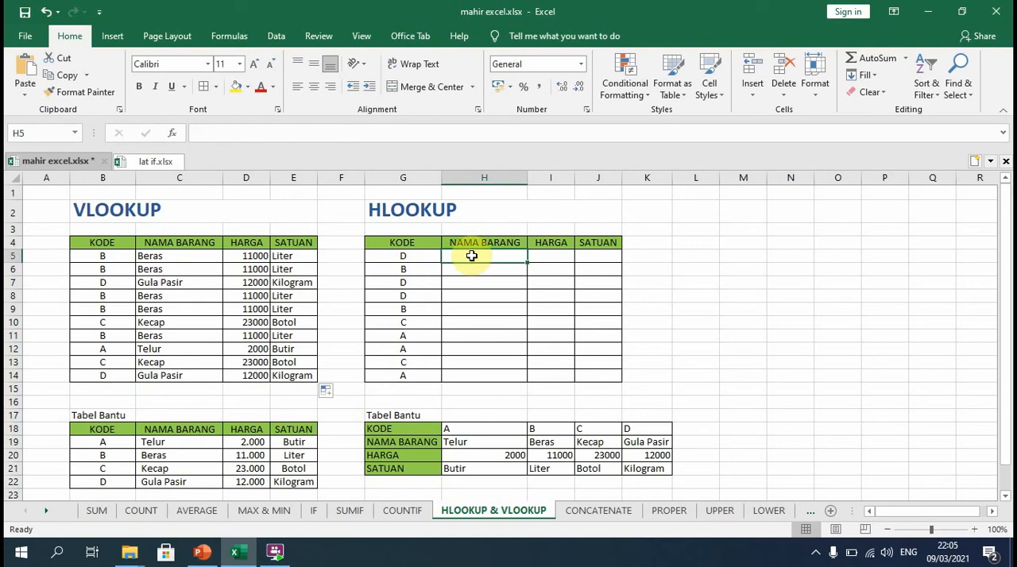
{"action": "type", "text": "="}
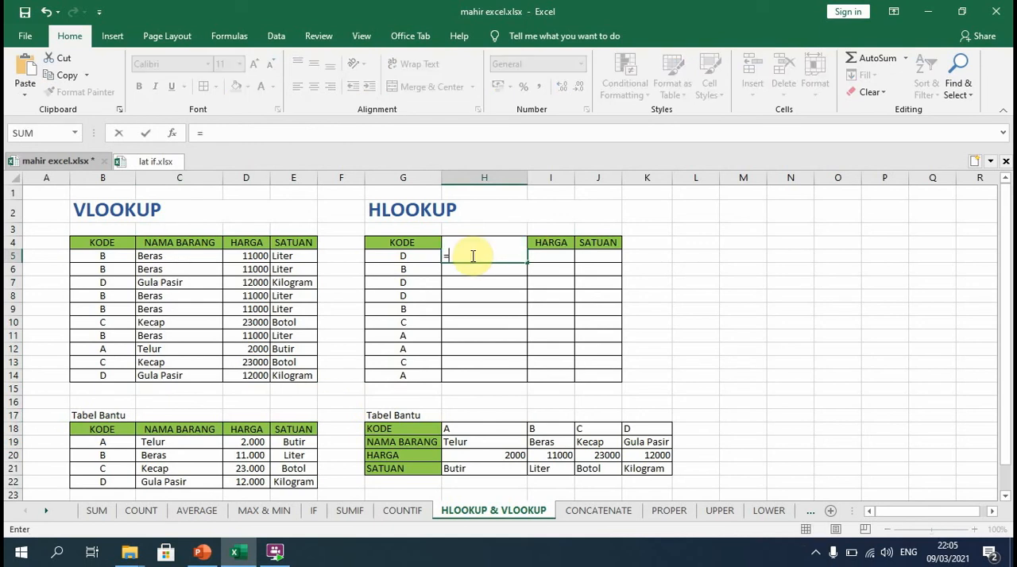
{"action": "type", "text": "H"}
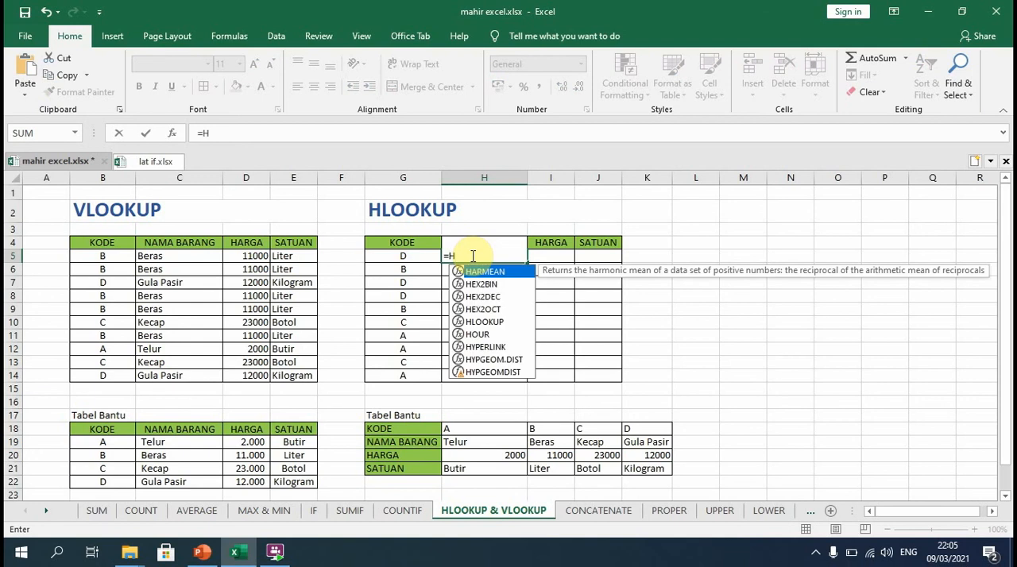
{"action": "type", "text": "LO"}
{"action": "key", "text": "Tab"}
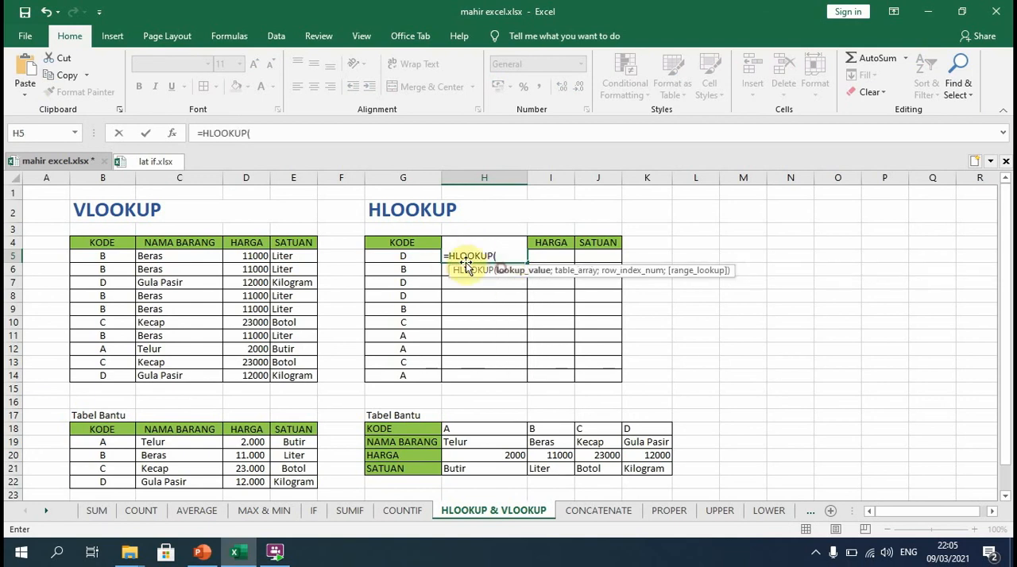
{"action": "left_click", "coordinate": [409, 256]}
{"action": "type", "text": ";"}
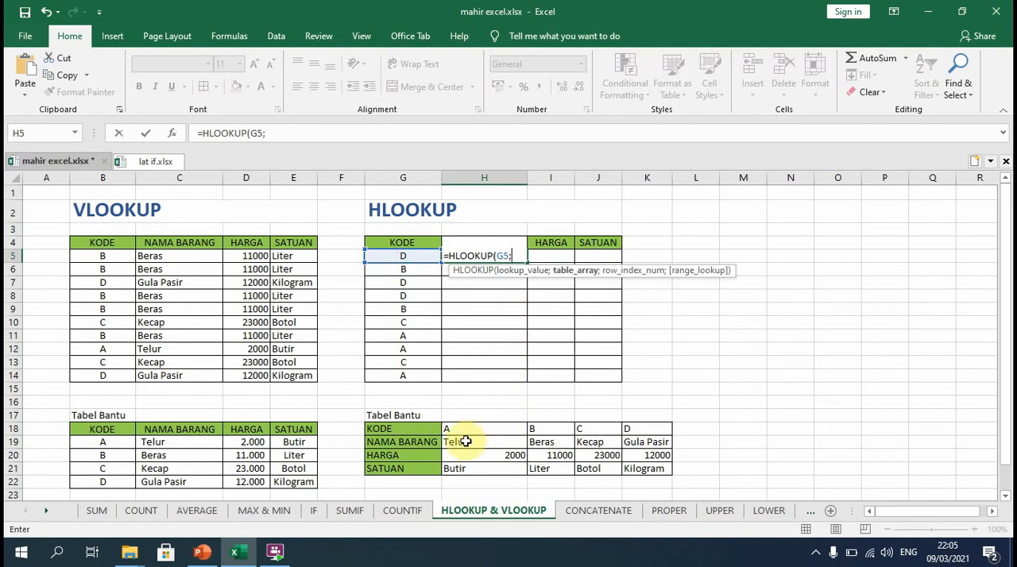
{"action": "left_click_drag", "start_coordinate": [461, 429], "coordinate": [649, 470]}
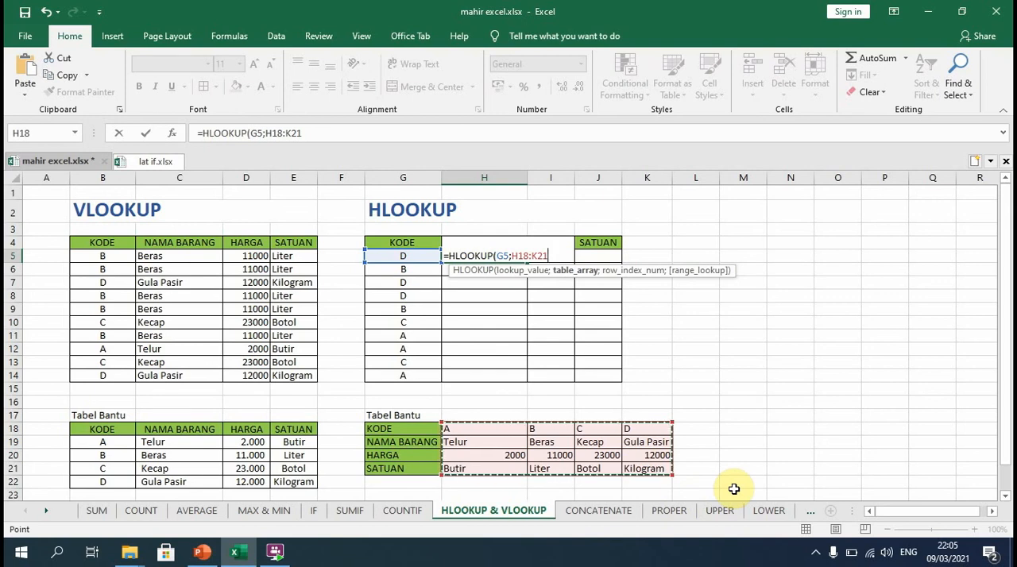
Make the table array in the H5 HLOOKUP formula absolute as $H$18:$K$21.
{"action": "left_click", "coordinate": [514, 256]}
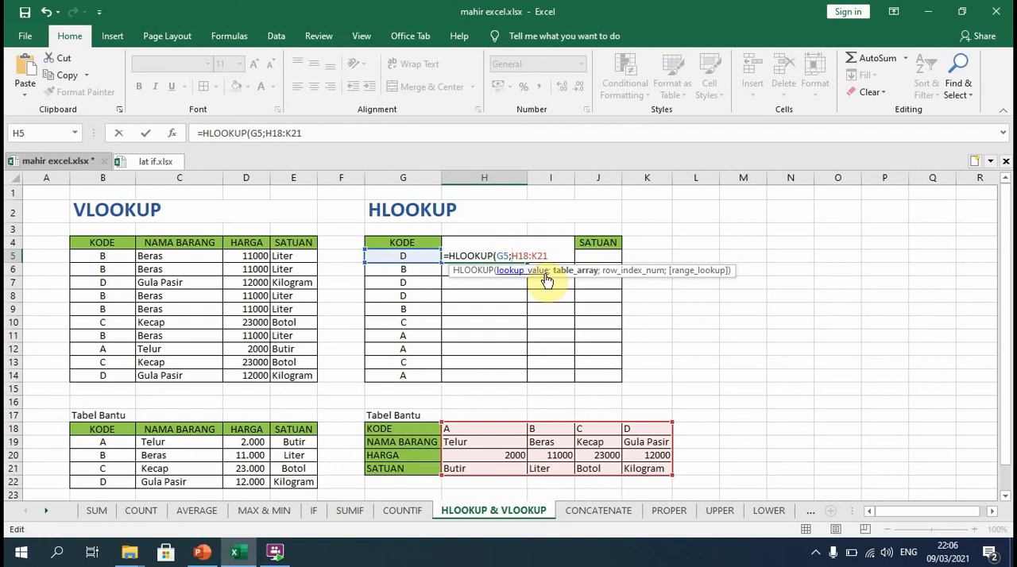
{"action": "key", "text": "F4"}
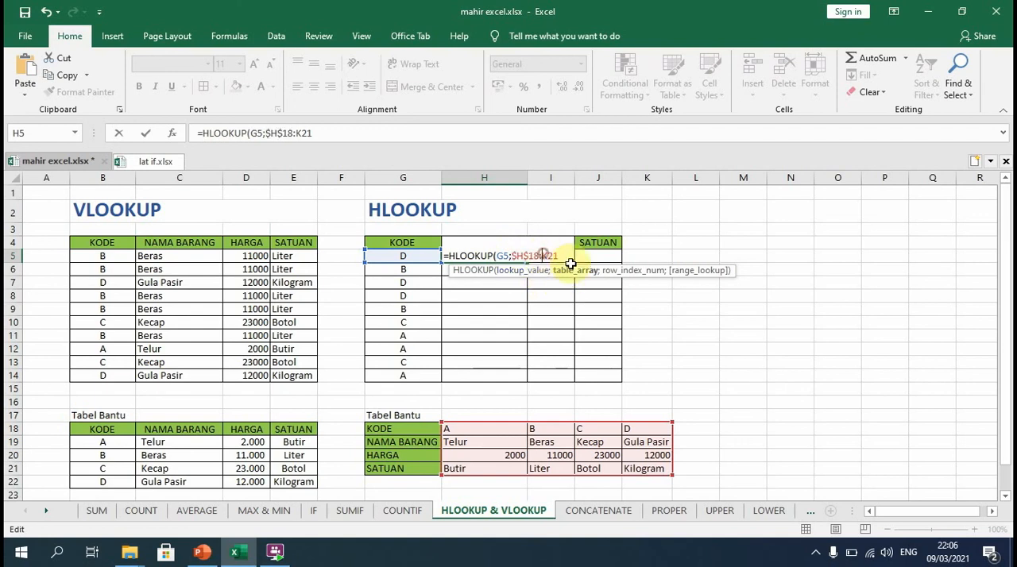
{"action": "key", "text": "F4"}
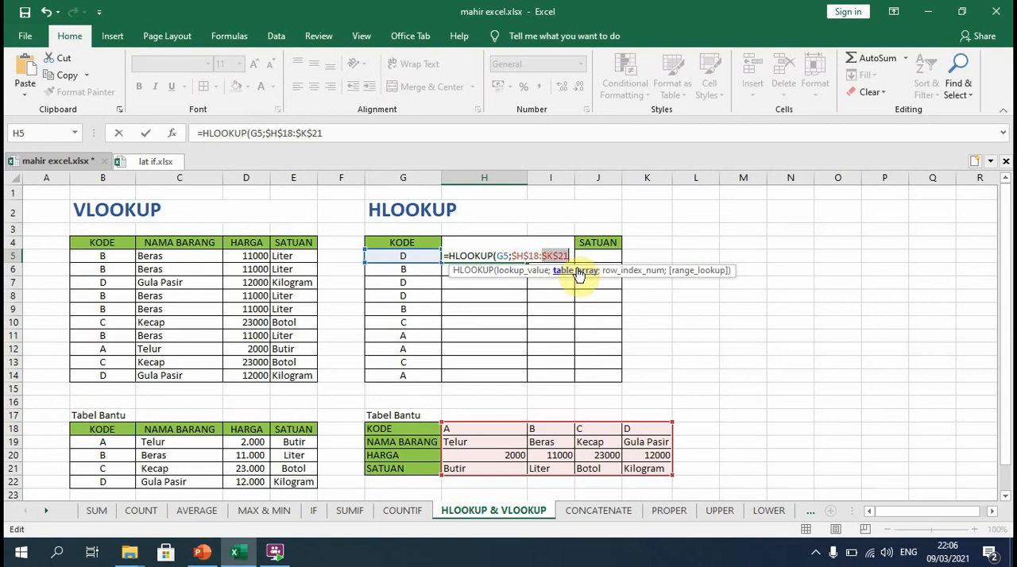
{"action": "left_click", "coordinate": [571, 256]}
Complete the H5 HLOOKUP with row index 2 and FALSE for an exact match.
{"action": "type", "text": ";"}
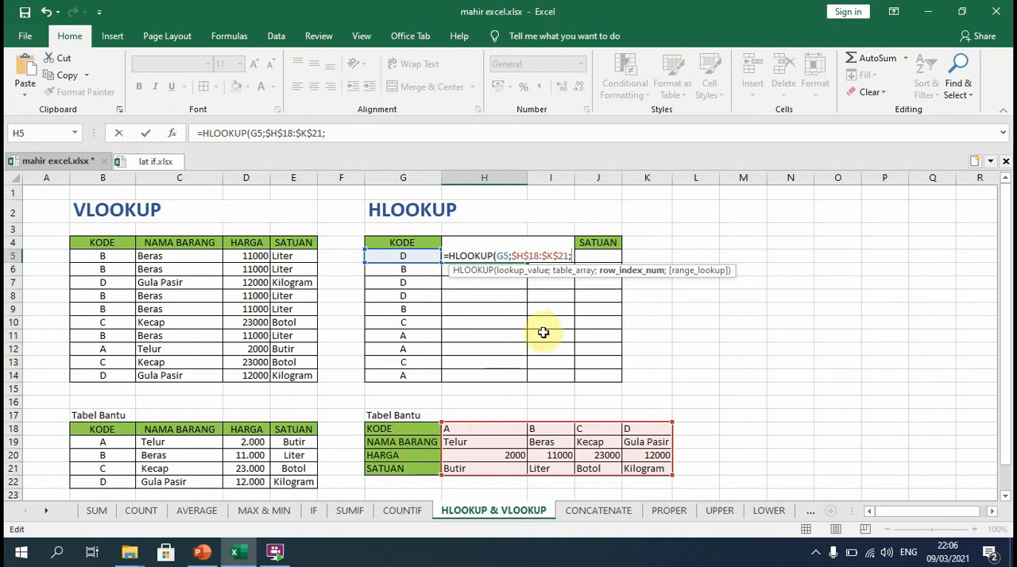
{"action": "type", "text": "2"}
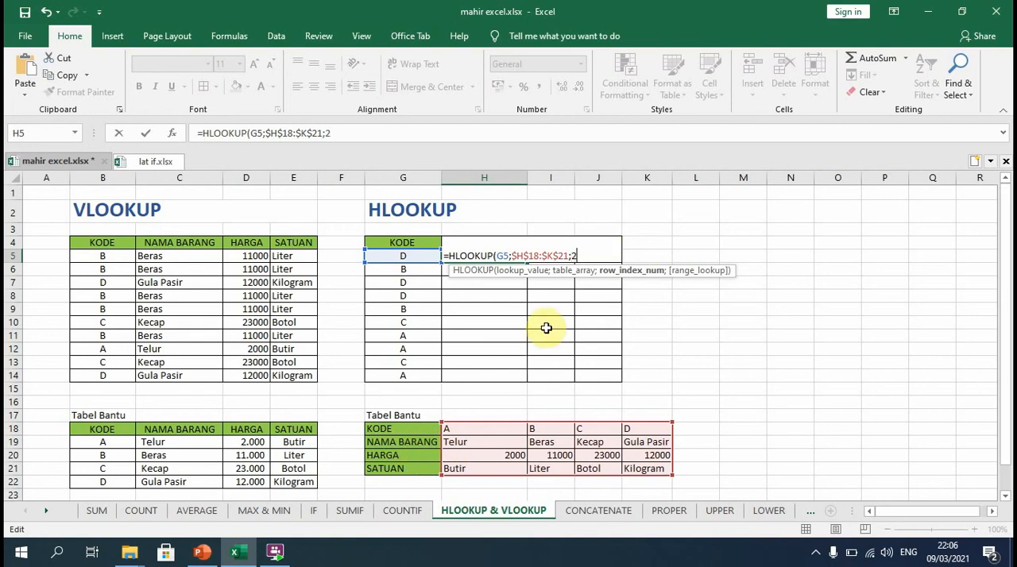
{"action": "type", "text": ";"}
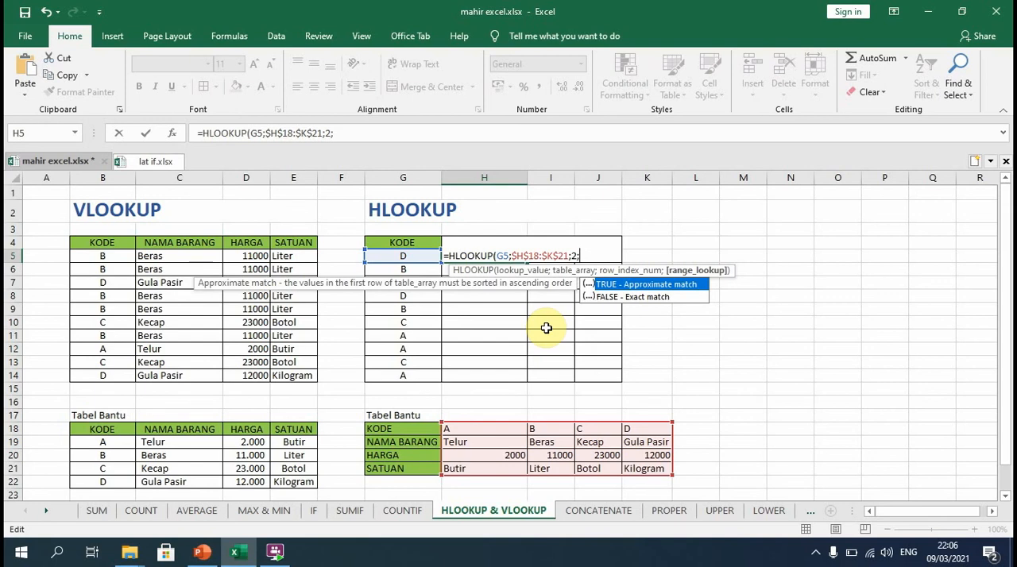
{"action": "type", "text": "FALSE"}
{"action": "key", "text": "ctrl+Return"}
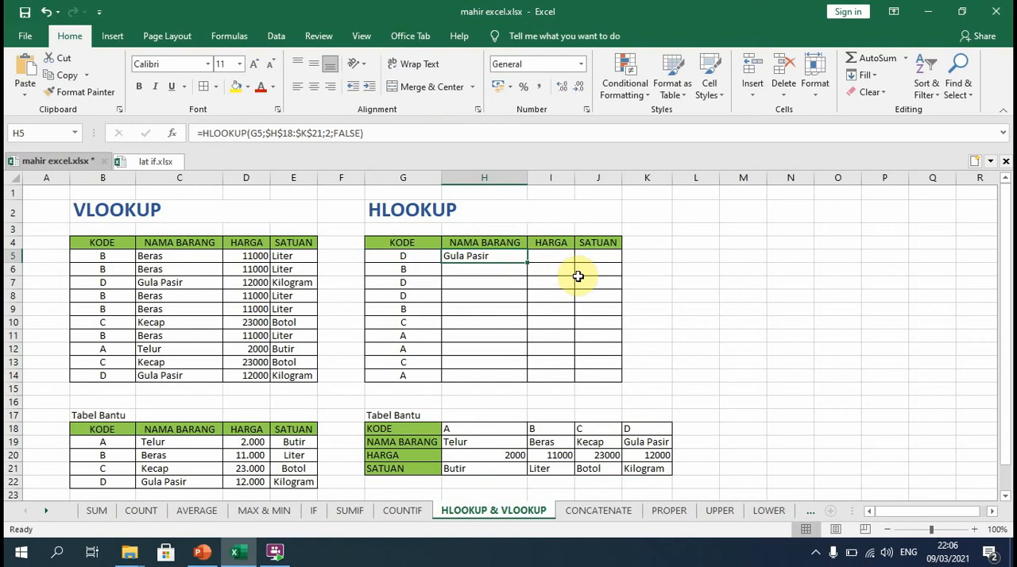
Copy the whole HLOOKUP formula text from H5 into the HARGA cell I5.
{"action": "left_click", "coordinate": [369, 133]}
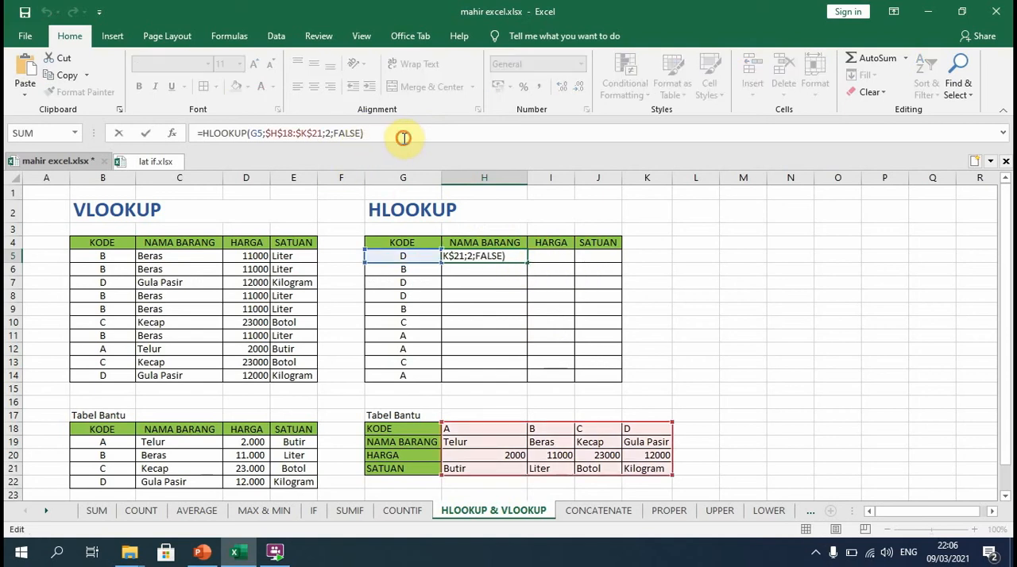
{"action": "left_click_drag", "start_coordinate": [402, 136], "coordinate": [185, 132]}
{"action": "right_click", "coordinate": [252, 135]}
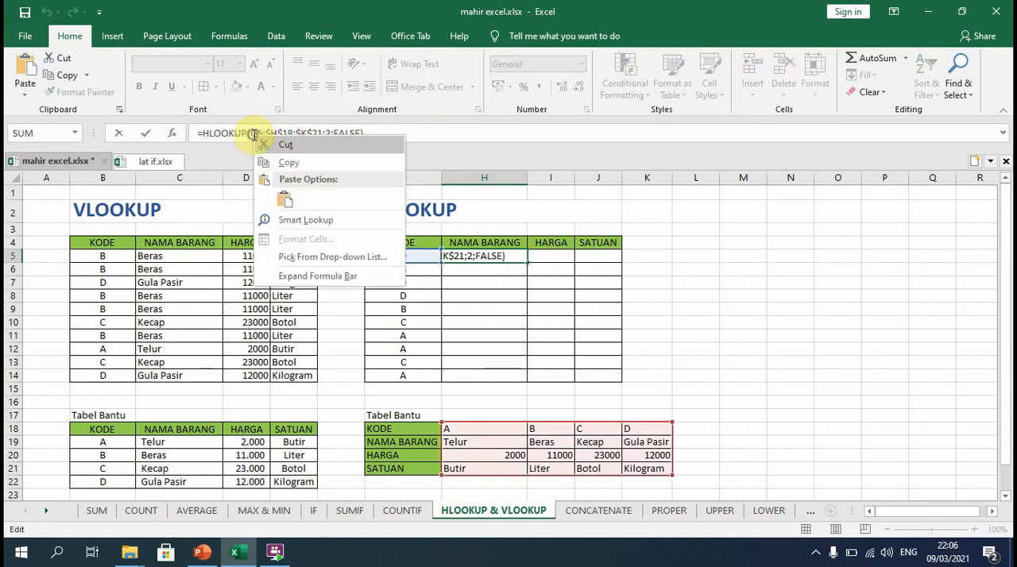
{"action": "left_click", "coordinate": [299, 163]}
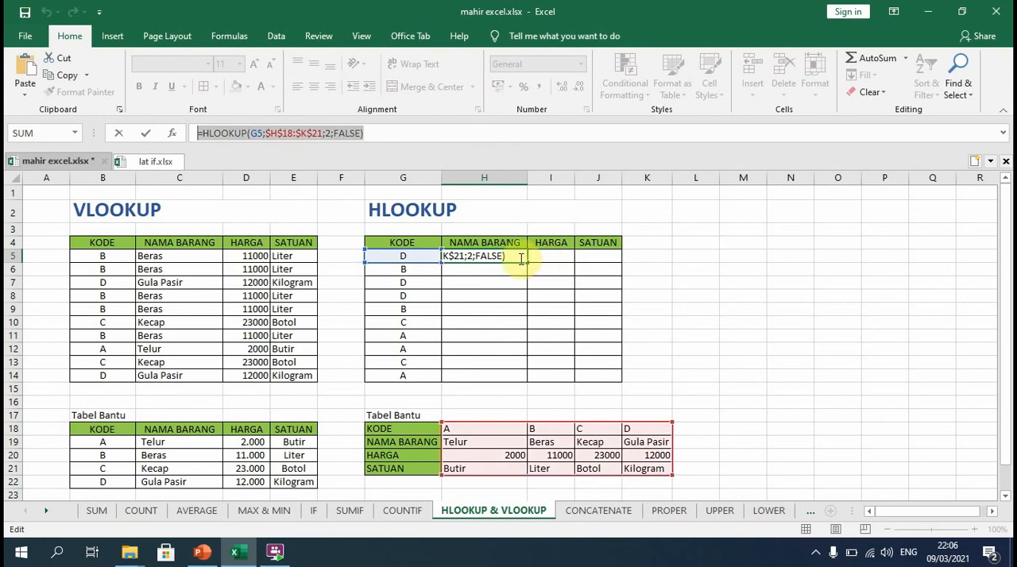
{"action": "left_click", "coordinate": [552, 264]}
{"action": "left_click", "coordinate": [450, 132]}
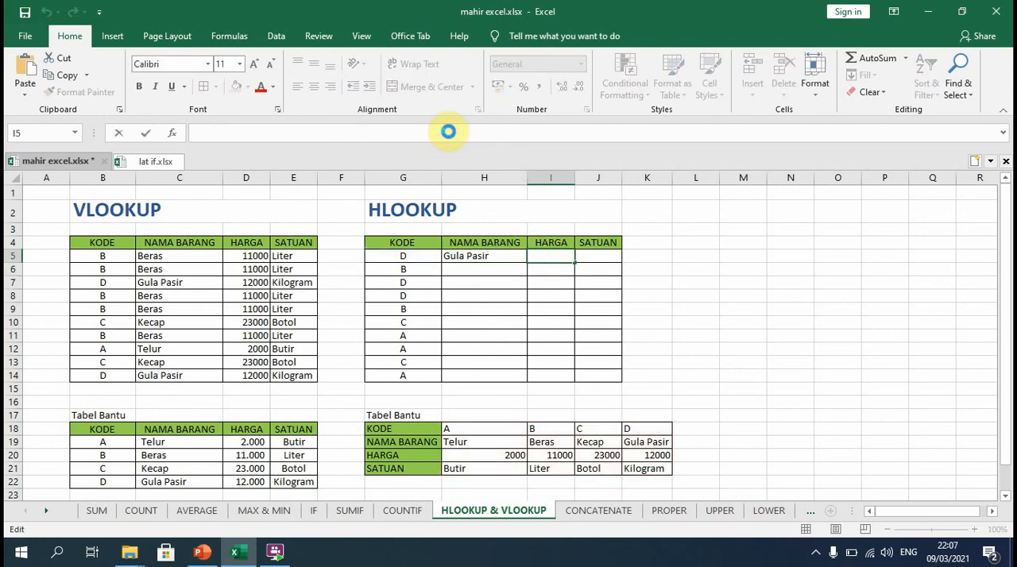
{"action": "key", "text": "ctrl+v"}
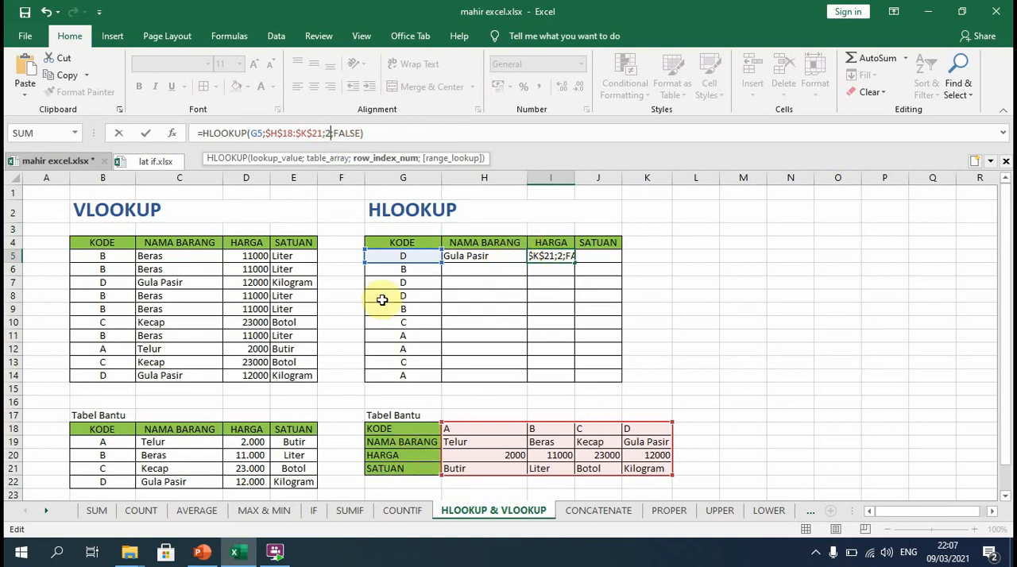
Set the row index of the HLOOKUP formula in I5 to 3.
{"action": "key", "text": "BackSpace"}
{"action": "type", "text": "3"}
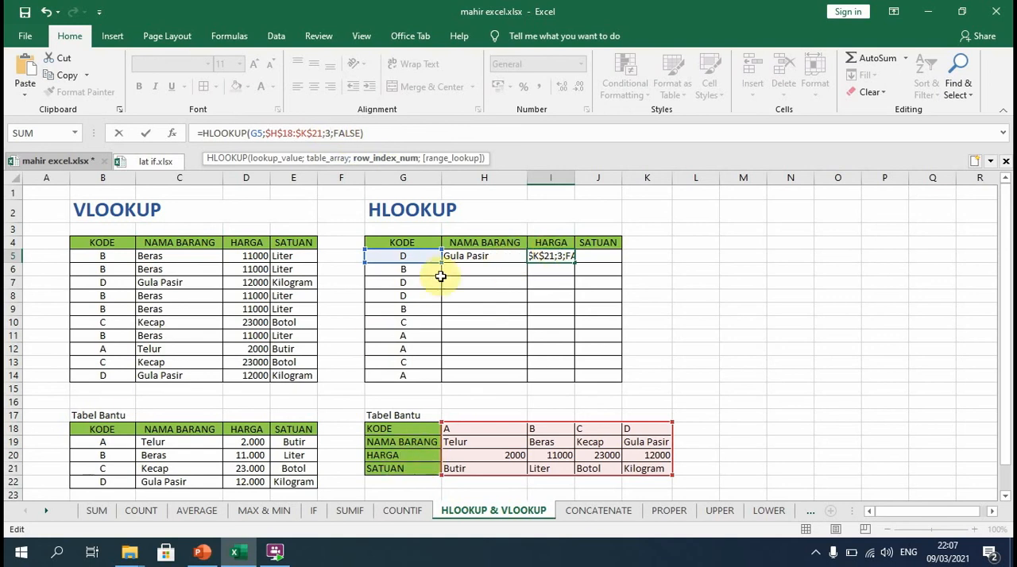
{"action": "key", "text": "Return"}
Paste the copied HLOOKUP formula into the SATUAN cell J5 and set its row index to 4.
{"action": "left_click", "coordinate": [594, 256]}
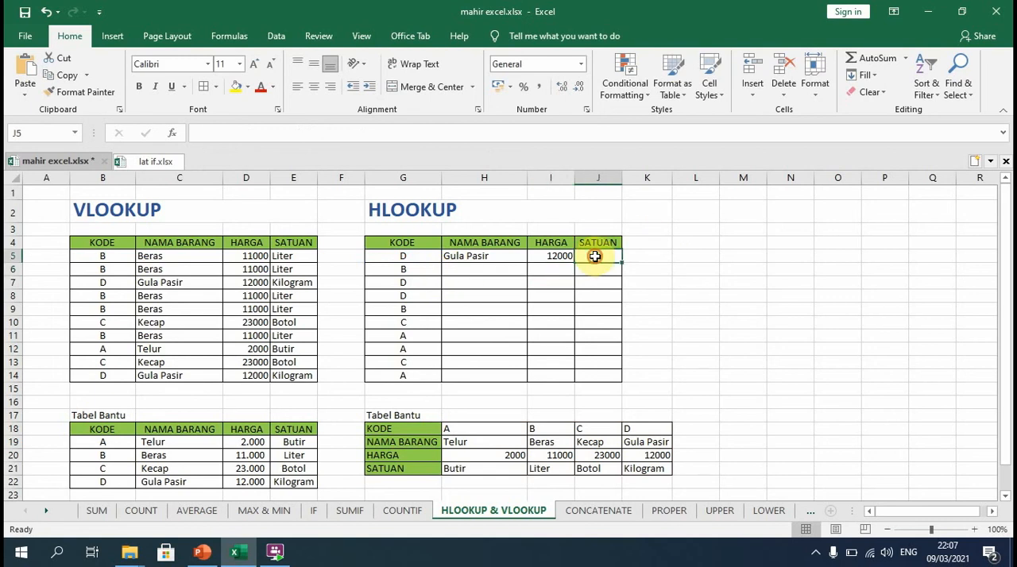
{"action": "left_click", "coordinate": [334, 134]}
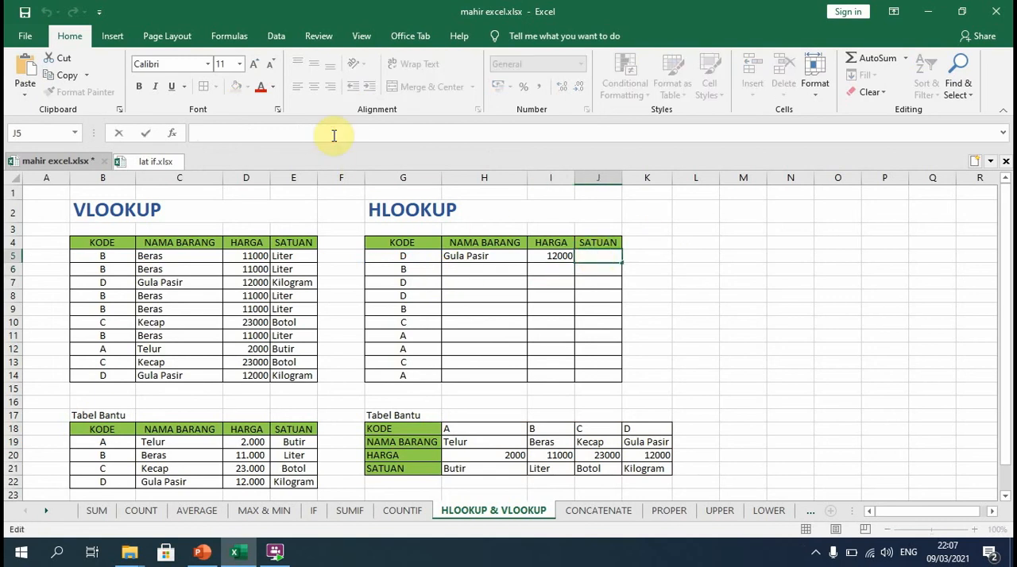
{"action": "key", "text": "ctrl+v"}
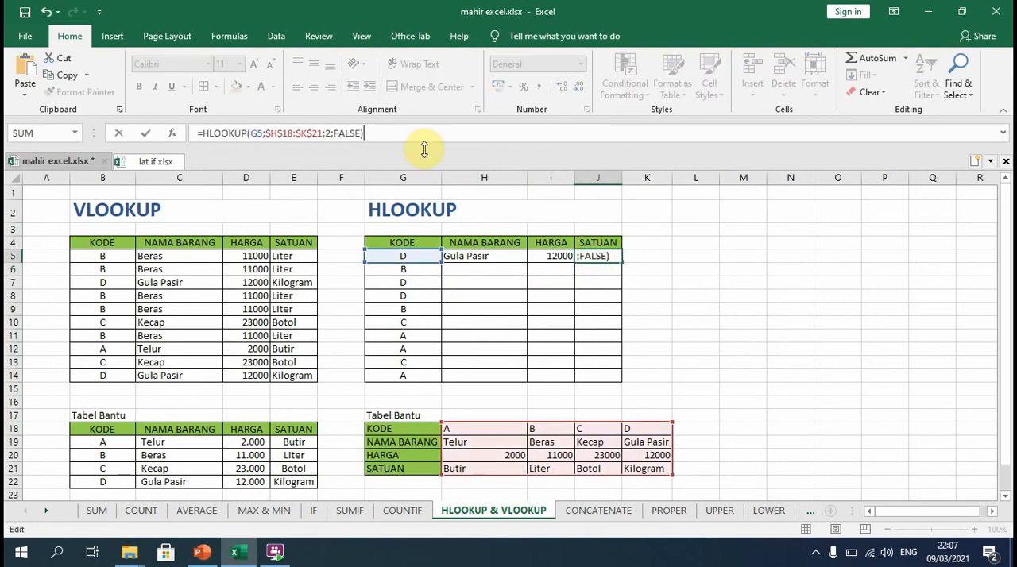
{"action": "left_click", "coordinate": [329, 133]}
{"action": "key", "text": "BackSpace"}
{"action": "type", "text": "4"}
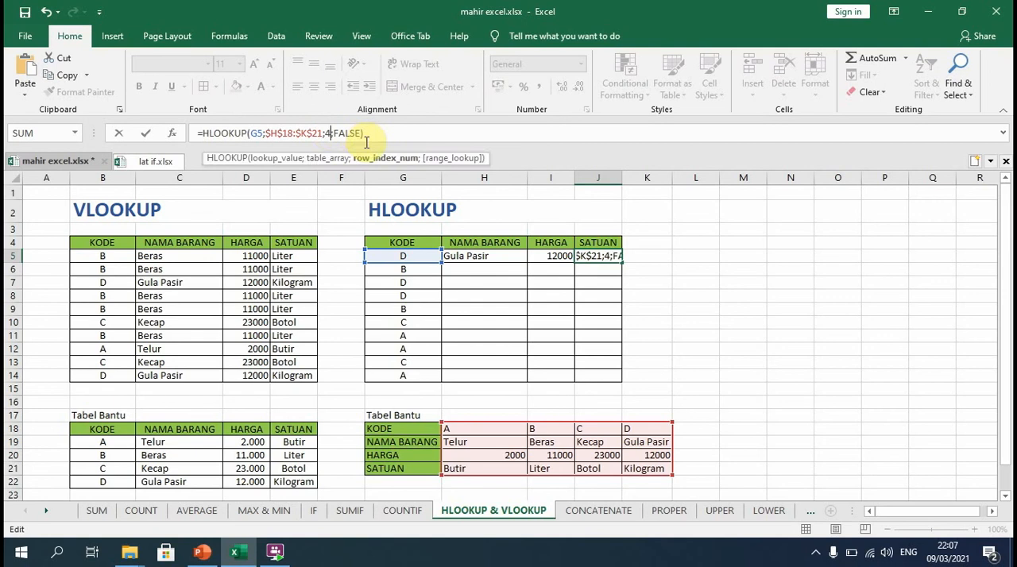
{"action": "key", "text": "Return"}
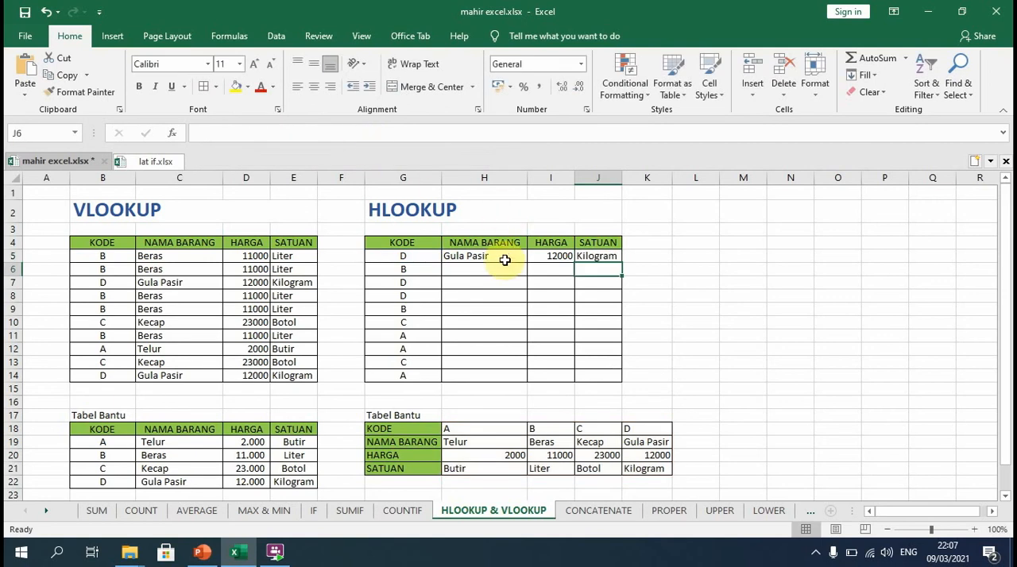
Fill the HLOOKUP formulas from H5:J5 down to row 14 of the table.
{"action": "left_click_drag", "start_coordinate": [504, 254], "coordinate": [588, 254]}
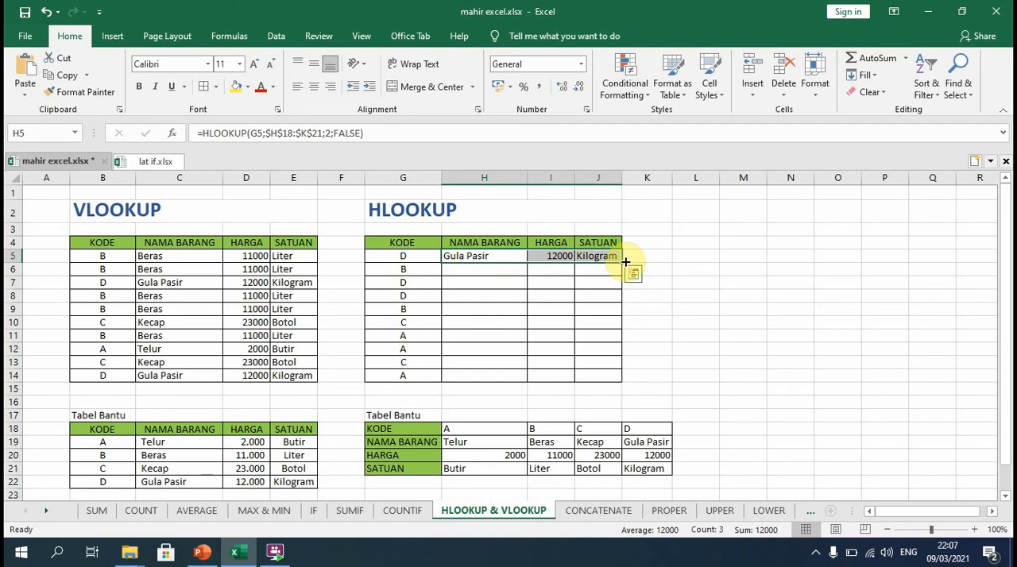
{"action": "left_click_drag", "start_coordinate": [622, 262], "coordinate": [625, 382]}
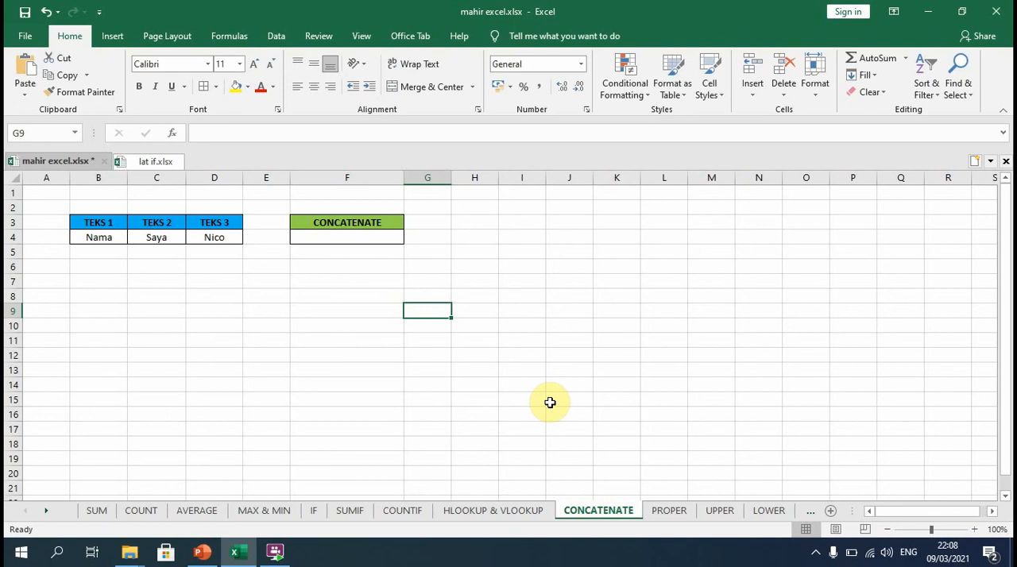
Enter a CONCATENATE formula in F4 of the CONCATENATE sheet that joins the texts in B4, C4 and D4.
{"action": "key", "text": "Up"}
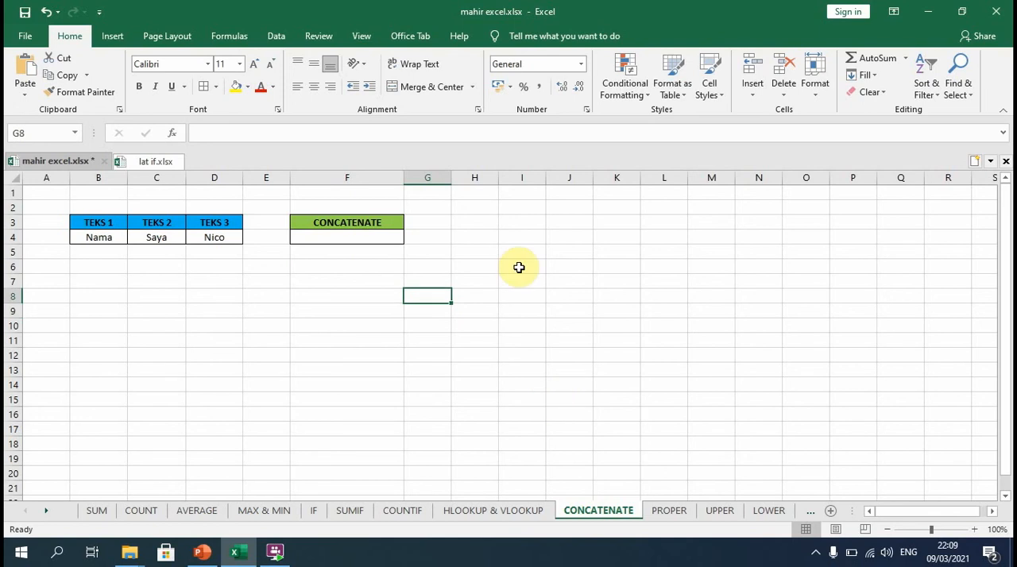
{"action": "left_click", "coordinate": [362, 244]}
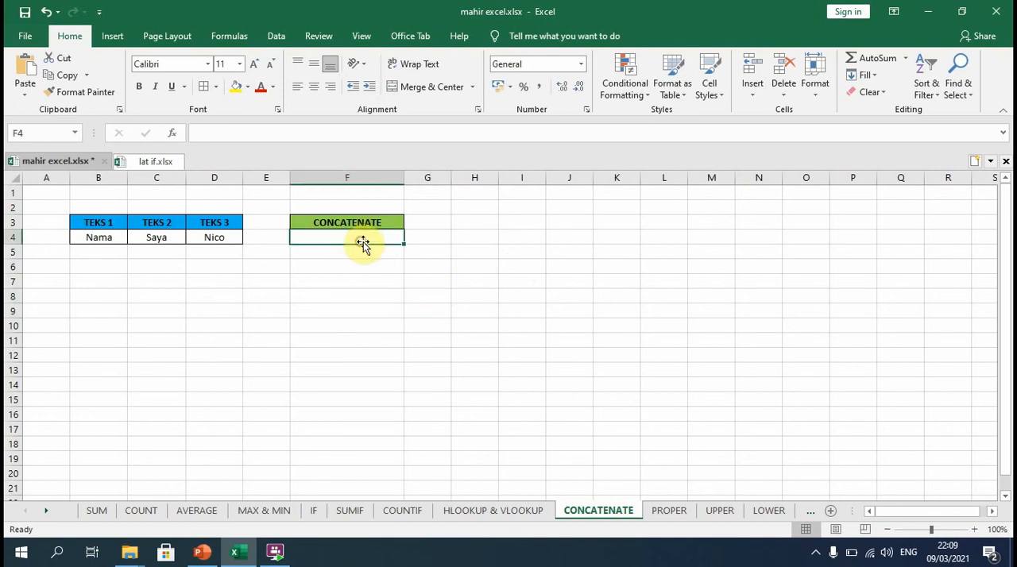
{"action": "type", "text": "="}
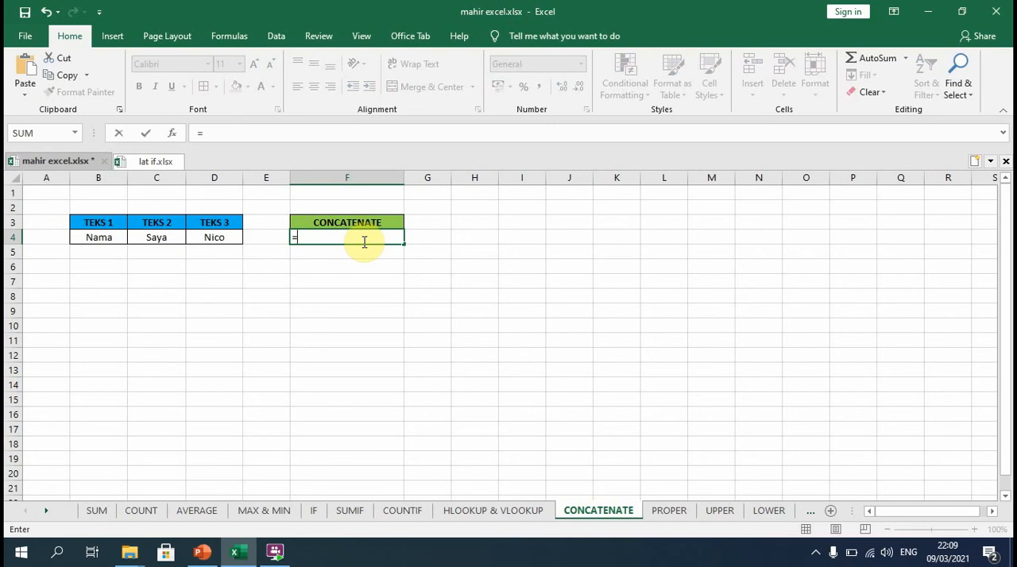
{"action": "type", "text": "CON"}
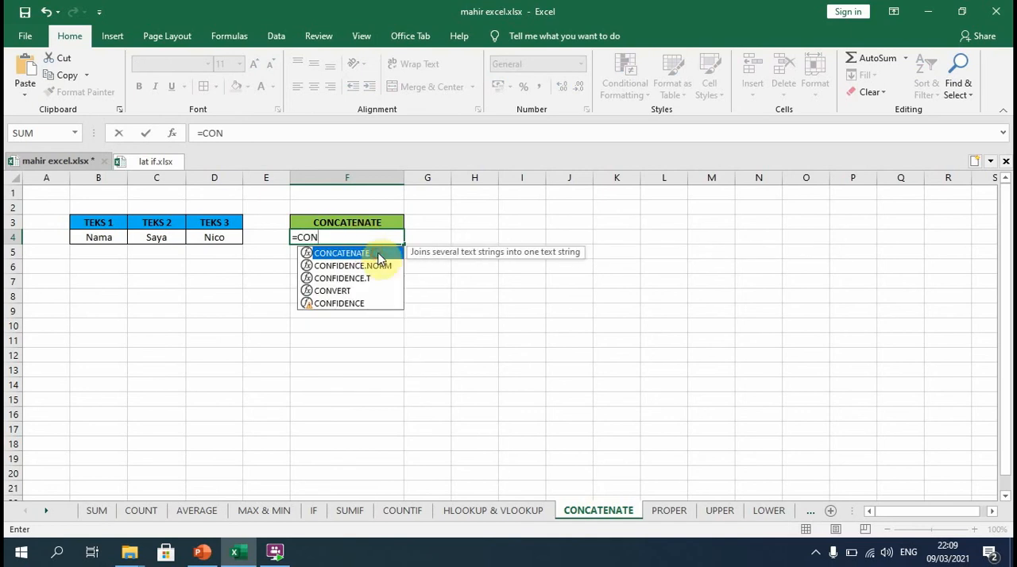
{"action": "double_click", "coordinate": [376, 255]}
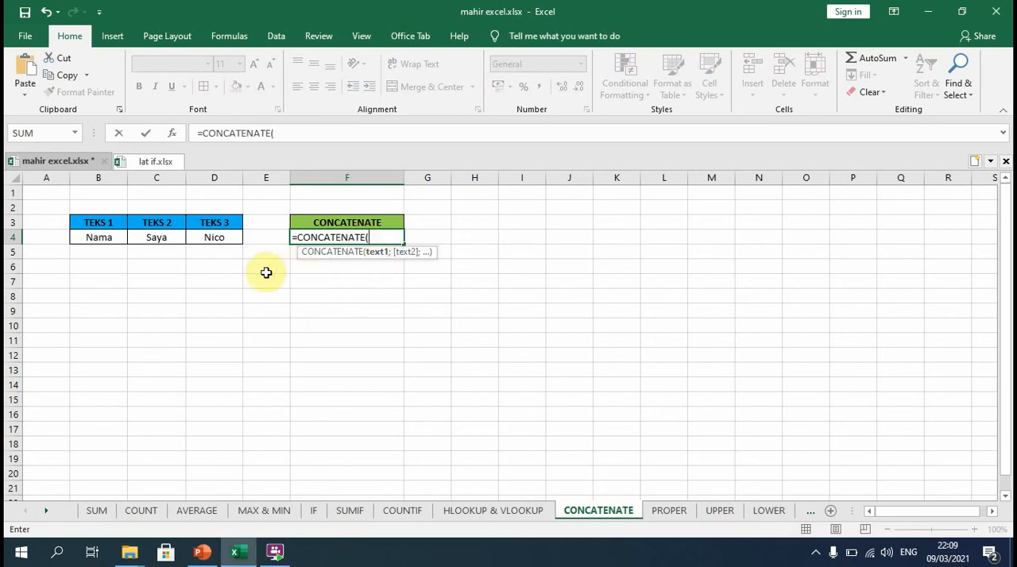
{"action": "left_click", "coordinate": [100, 237]}
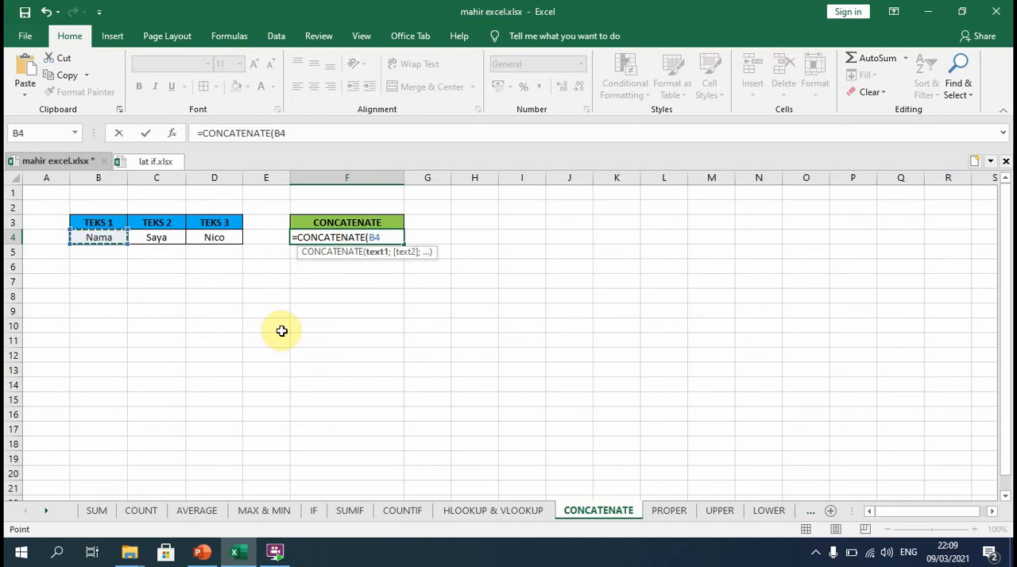
{"action": "type", "text": ";"}
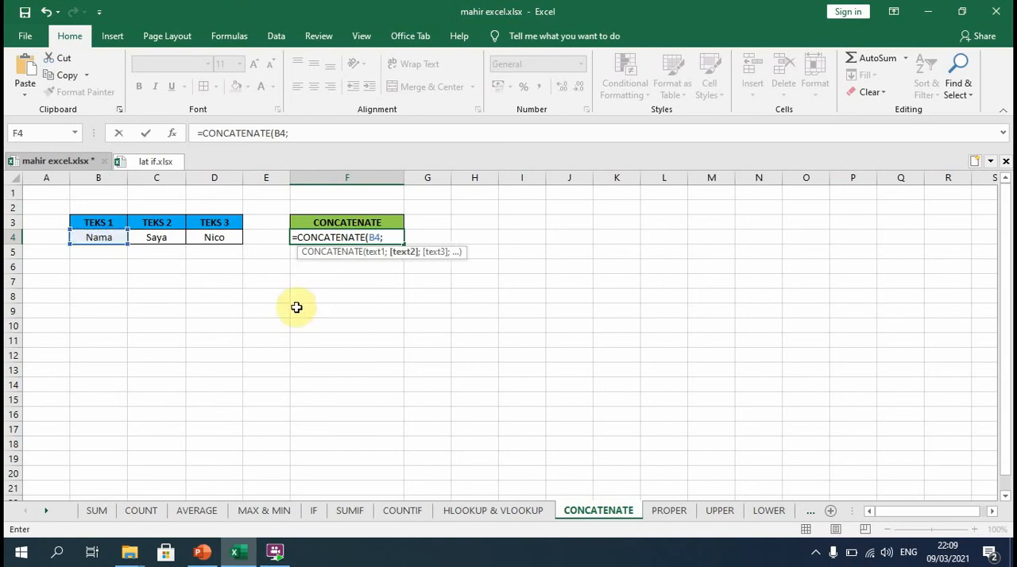
{"action": "left_click", "coordinate": [162, 238]}
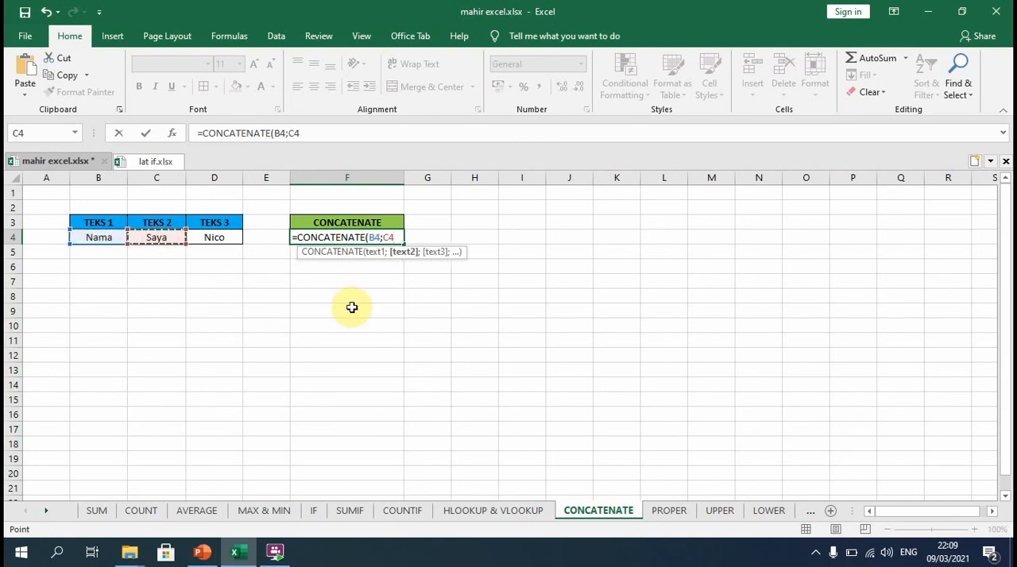
{"action": "type", "text": ";"}
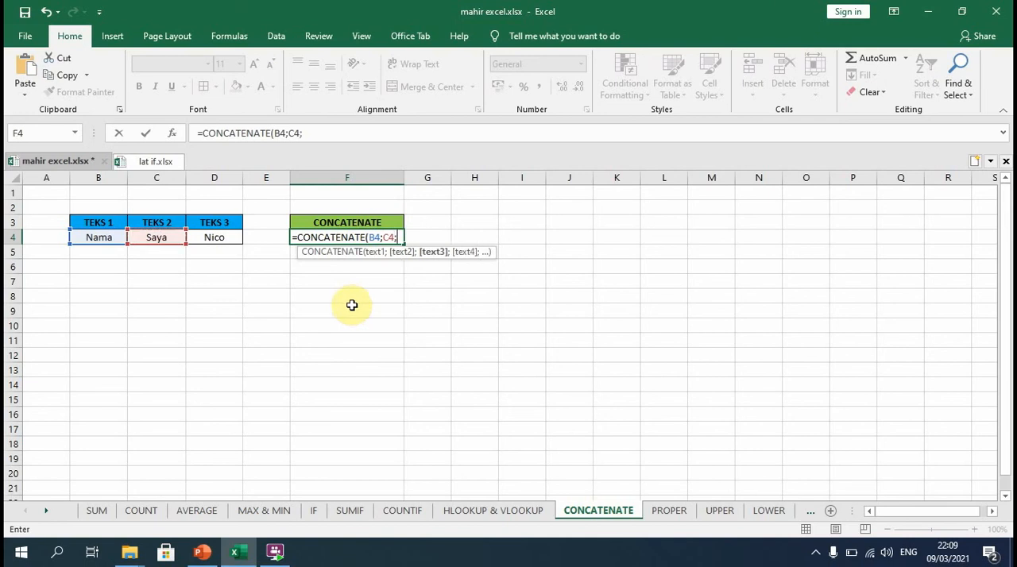
{"action": "left_click", "coordinate": [219, 238]}
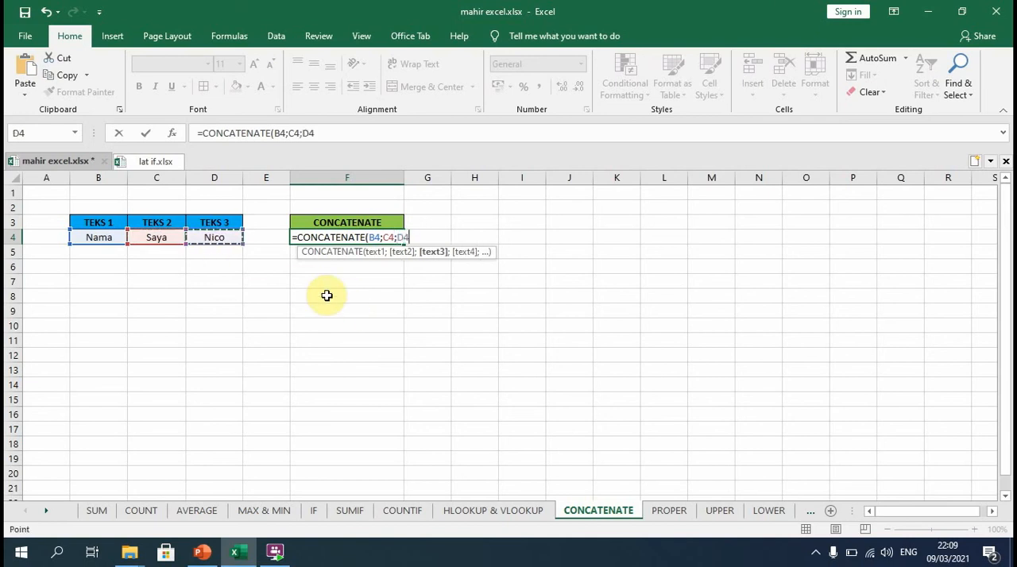
{"action": "type", "text": ";"}
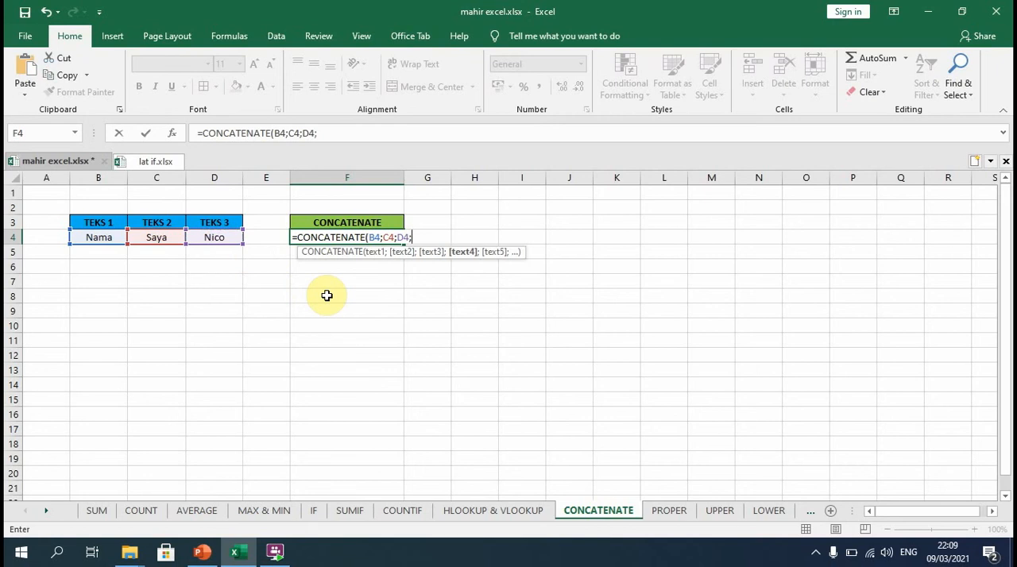
{"action": "key", "text": "Return"}
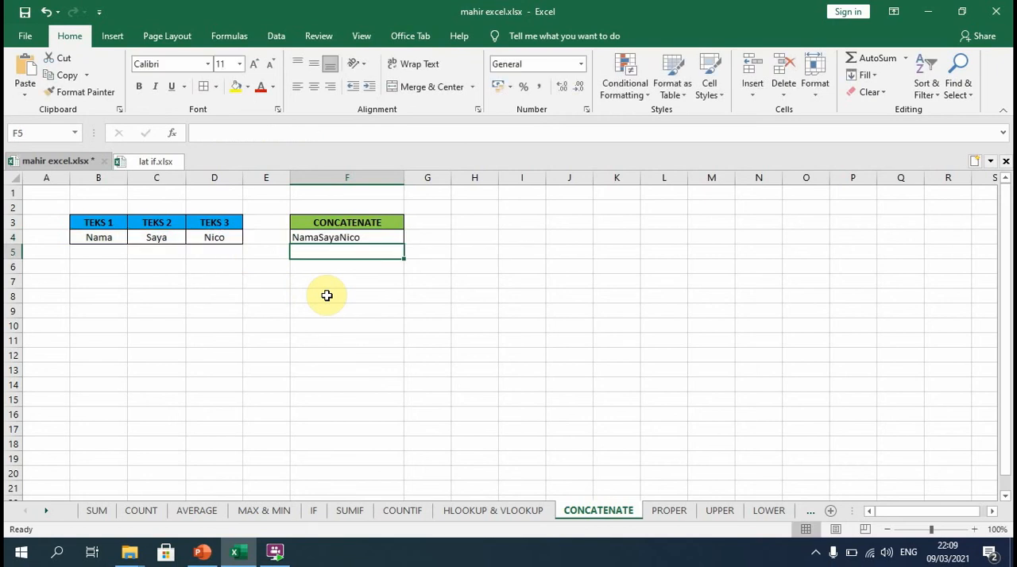
Insert a quoted space " " as a separate argument between B4 and C4 in the F4 CONCATENATE formula.
{"action": "key", "text": "Up"}
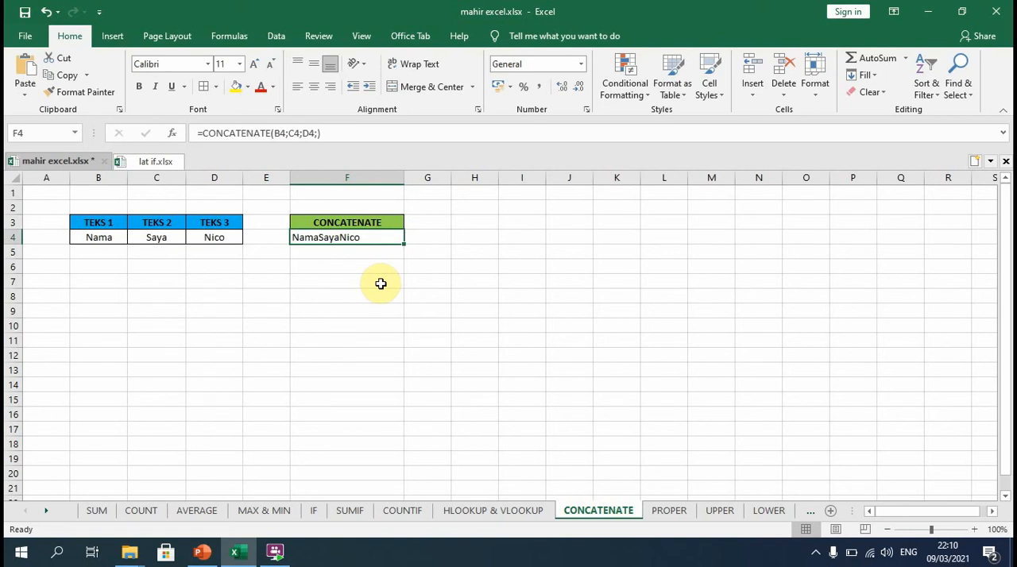
{"action": "double_click", "coordinate": [358, 237]}
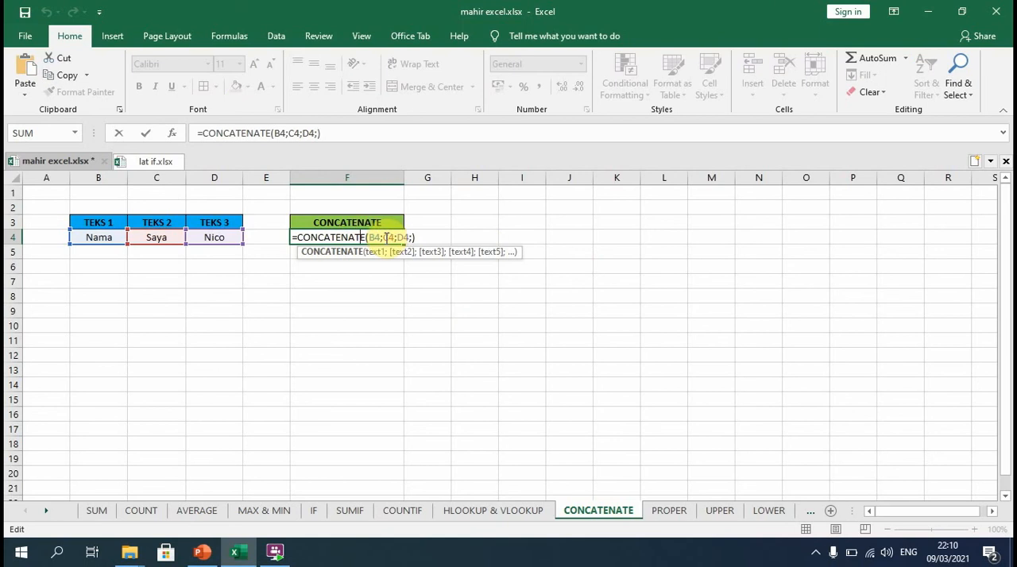
{"action": "left_click", "coordinate": [385, 237]}
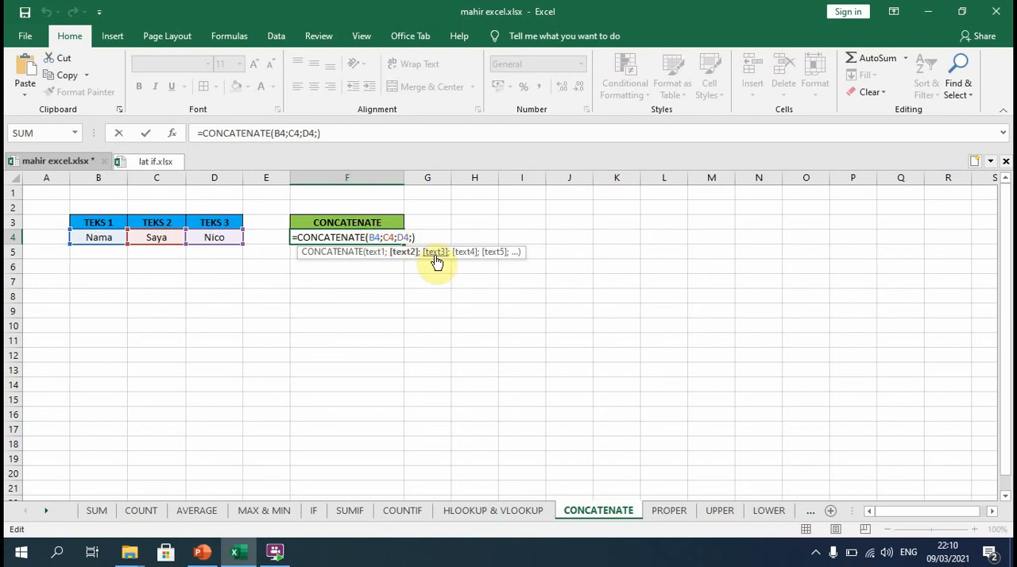
{"action": "type", "text": "\"\""}
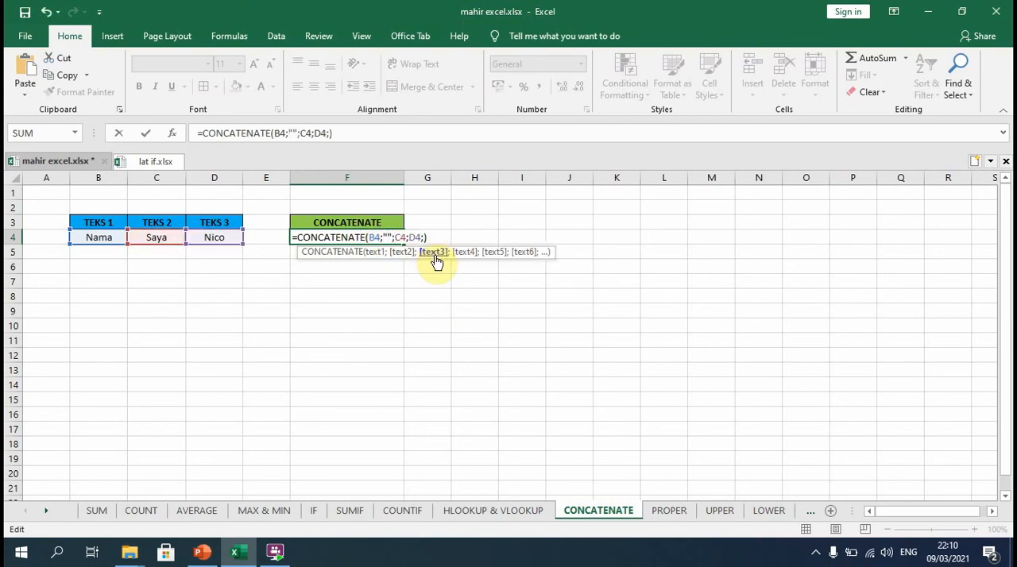
{"action": "type", "text": ";"}
{"action": "key", "text": "Left"}
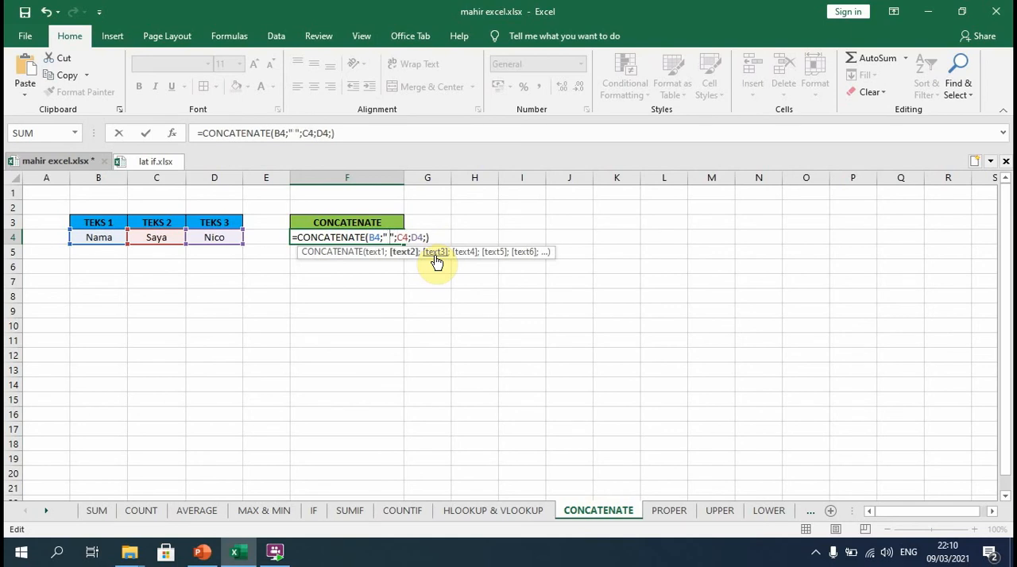
Add another quoted space " " argument between C4 and D4 in the F4 formula and commit it.
{"action": "key", "text": "Right"}
{"action": "key", "text": "Right"}
{"action": "key", "text": "Right"}
{"action": "key", "text": "Right"}
{"action": "key", "text": "Right"}
{"action": "type", "text": "\"\""}
{"action": "key", "text": "Left"}
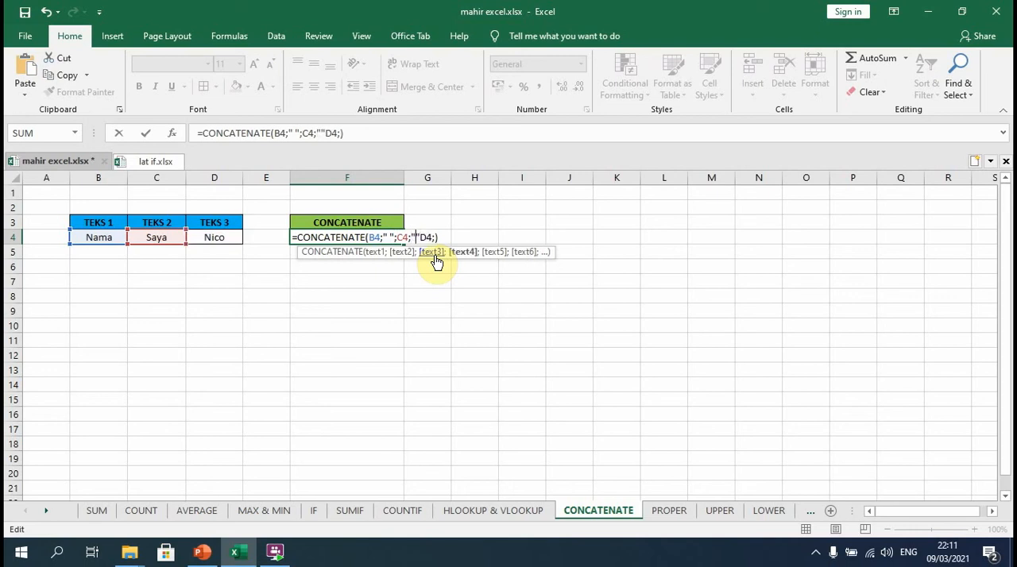
{"action": "key", "text": "Right"}
{"action": "type", "text": ";"}
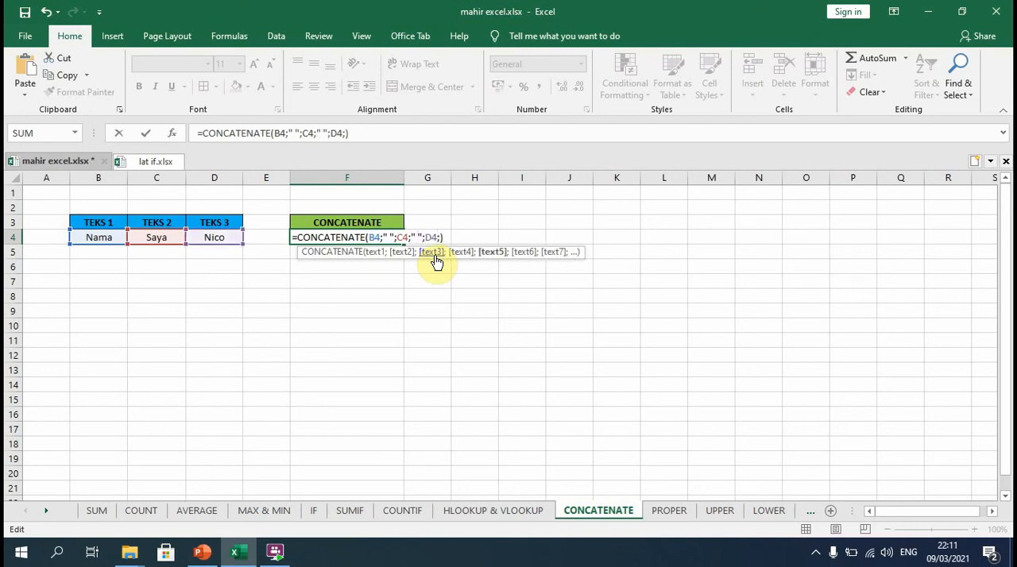
{"action": "key", "text": "Return"}
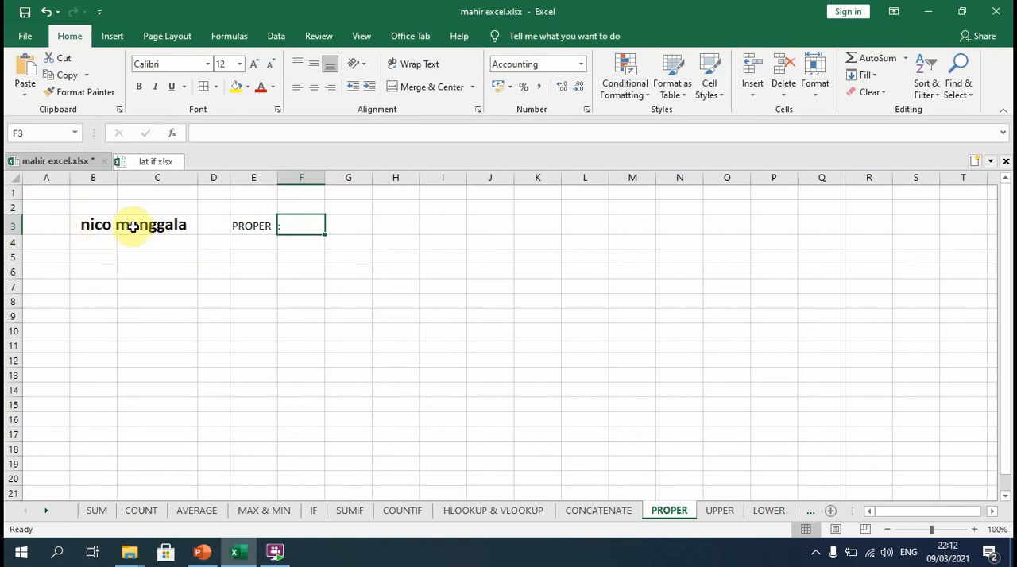
Enter a PROPER formula in F3 of the PROPER sheet that references the name in B3.
{"action": "double_click", "coordinate": [305, 226]}
{"action": "type", "text": "="}
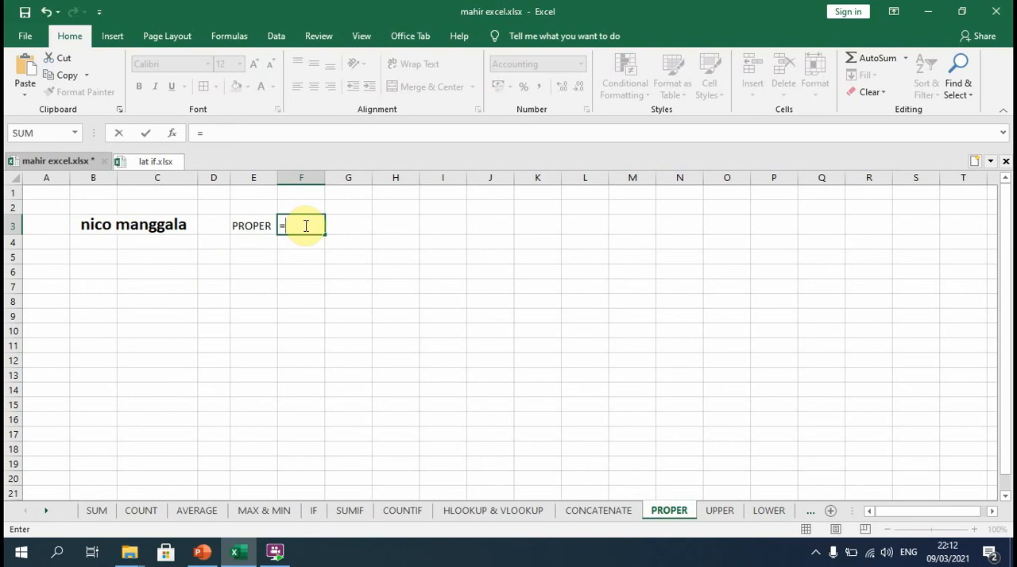
{"action": "type", "text": "PROPER"}
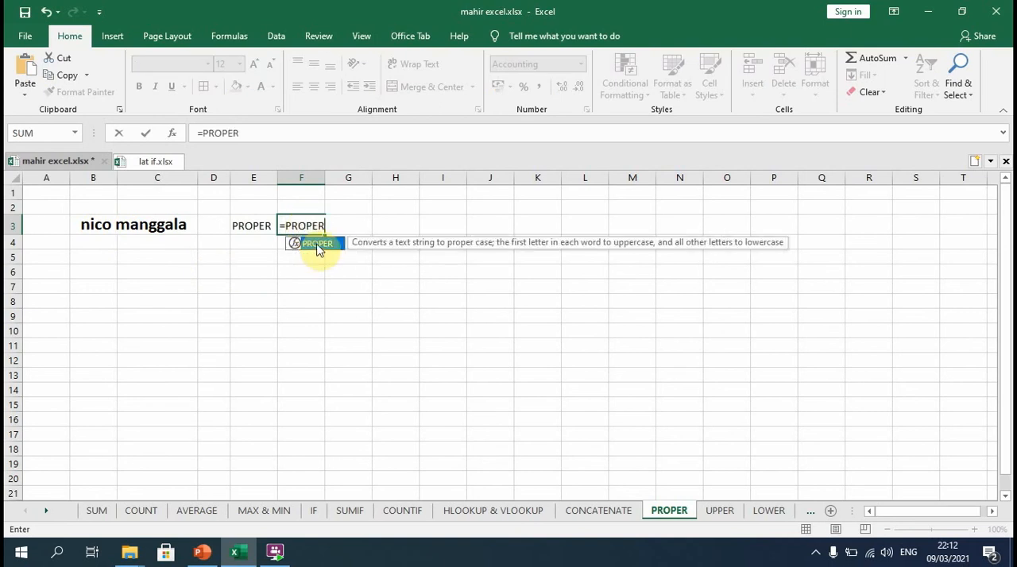
{"action": "double_click", "coordinate": [314, 244]}
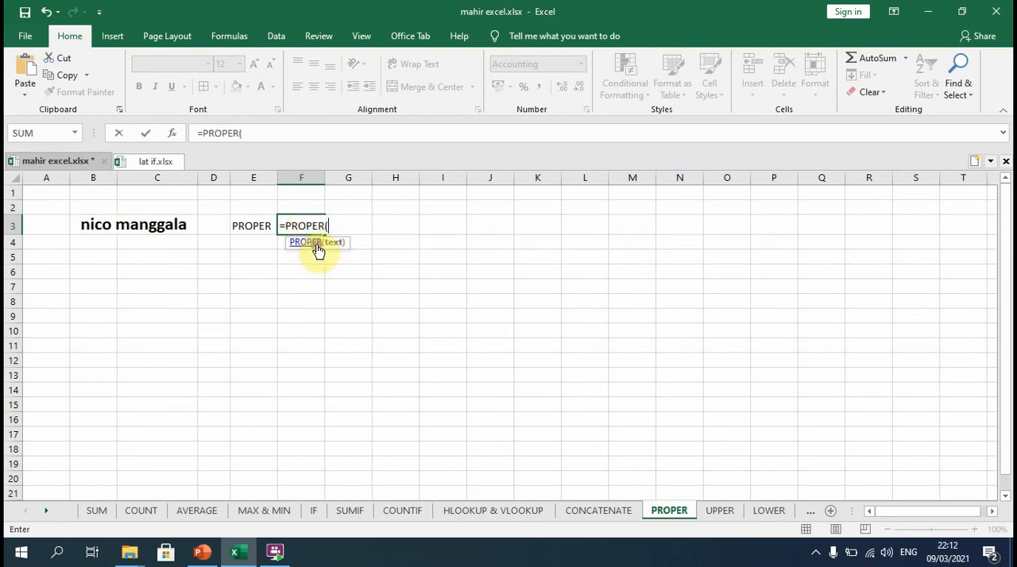
{"action": "left_click", "coordinate": [159, 229]}
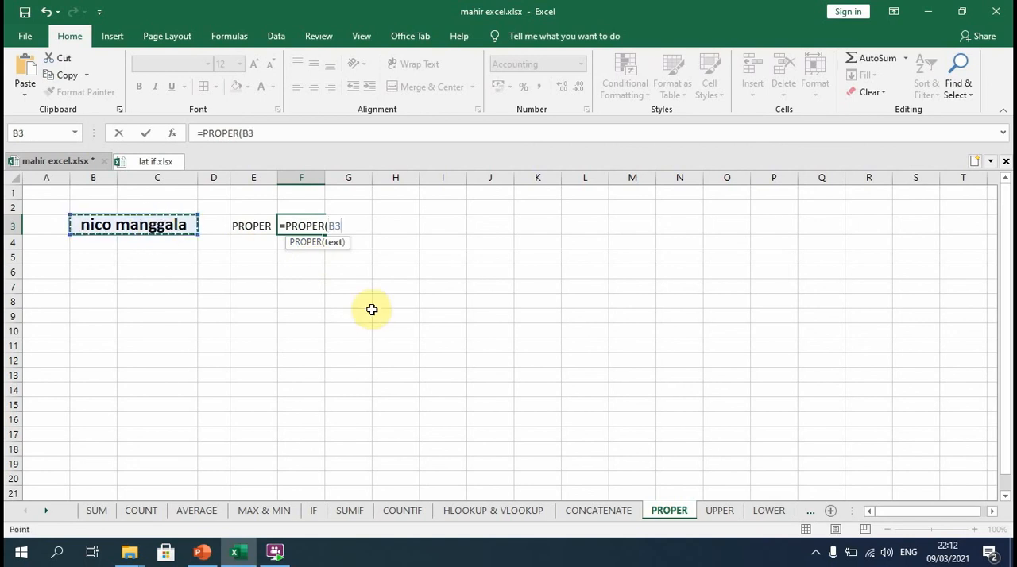
{"action": "key", "text": "Return"}
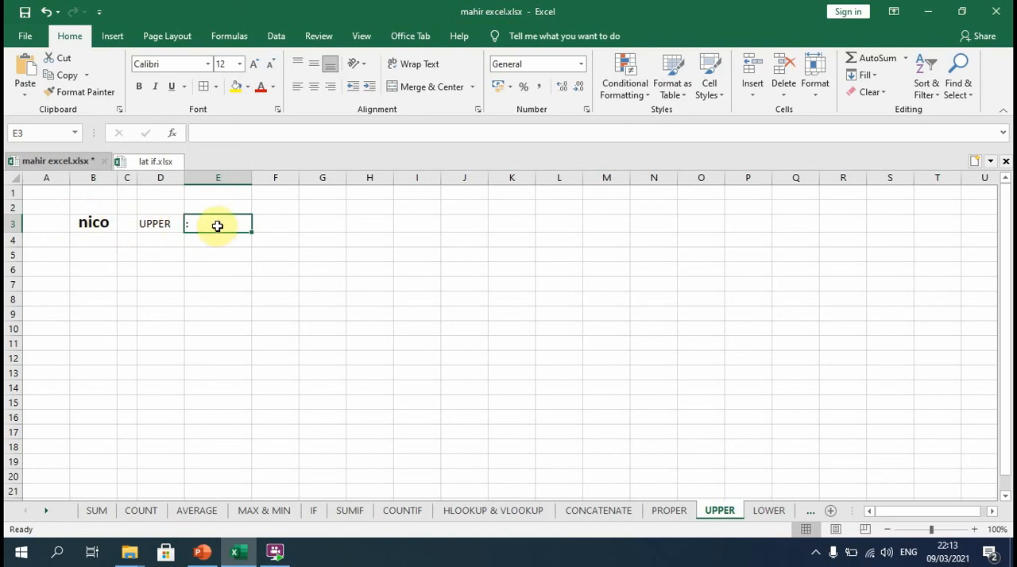
Enter an UPPER formula in E3 of the UPPER sheet that references the text in B3.
{"action": "type", "text": "="}
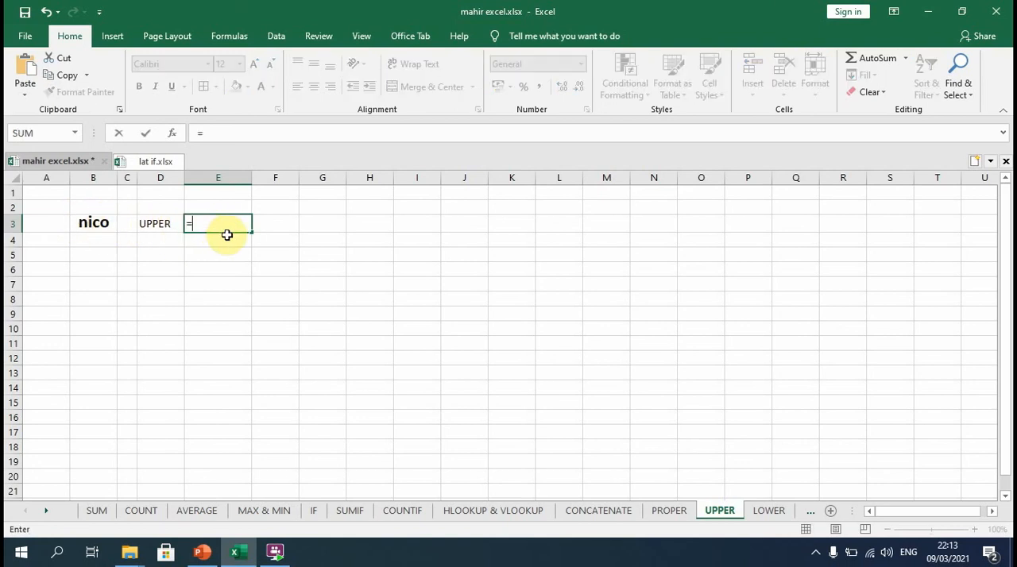
{"action": "type", "text": "UP"}
{"action": "double_click", "coordinate": [223, 241]}
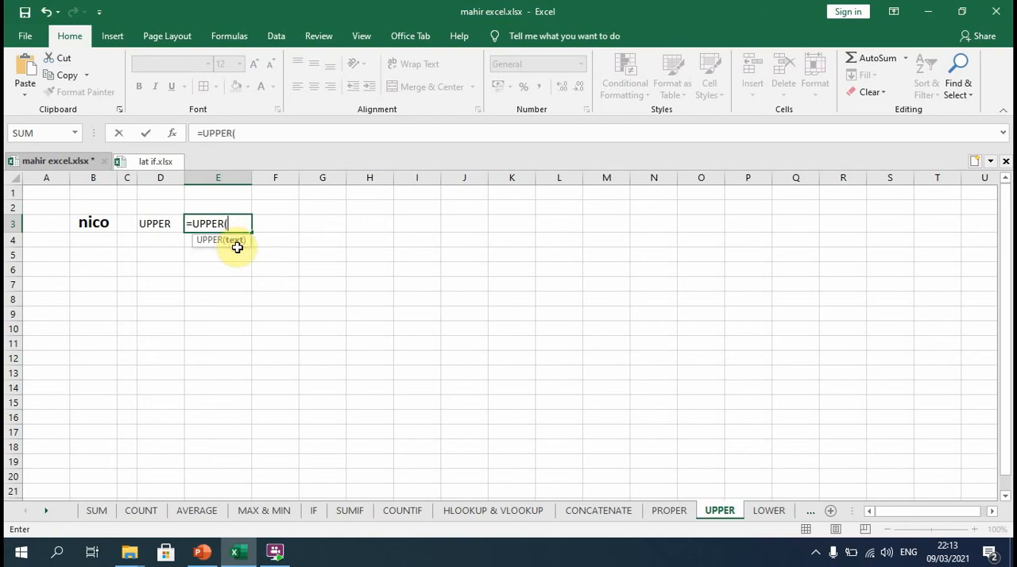
{"action": "left_click", "coordinate": [107, 224]}
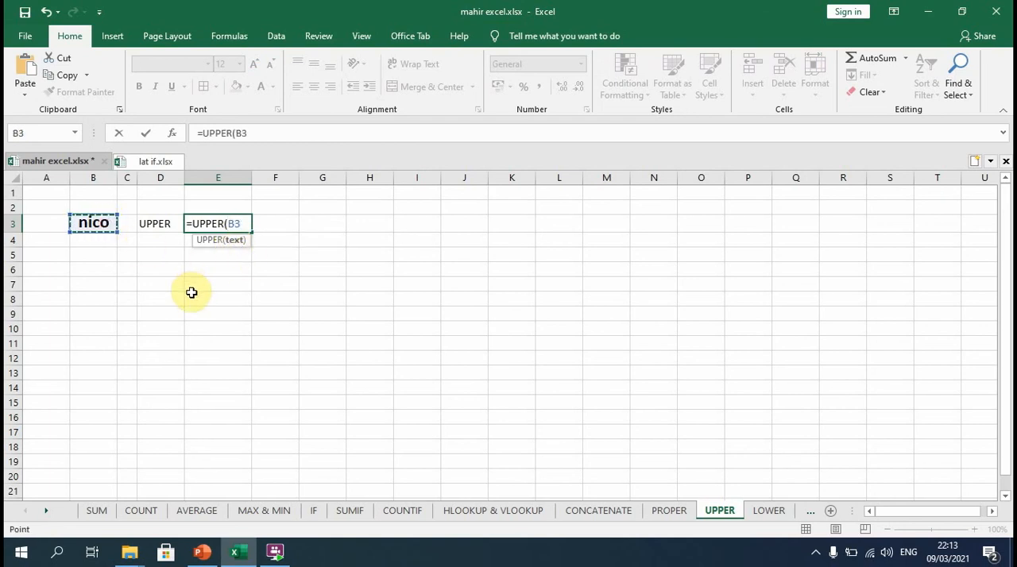
{"action": "key", "text": "Return"}
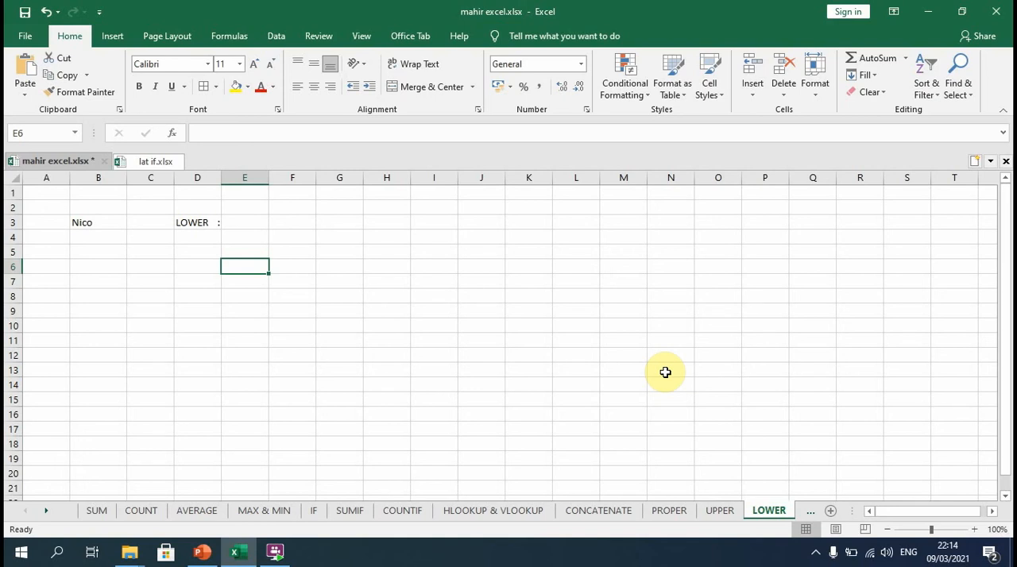
Enter a LOWER formula in E3 of the LOWER sheet that references the text in B3.
{"action": "key", "text": "Up"}
{"action": "key", "text": "Up"}
{"action": "key", "text": "Up"}
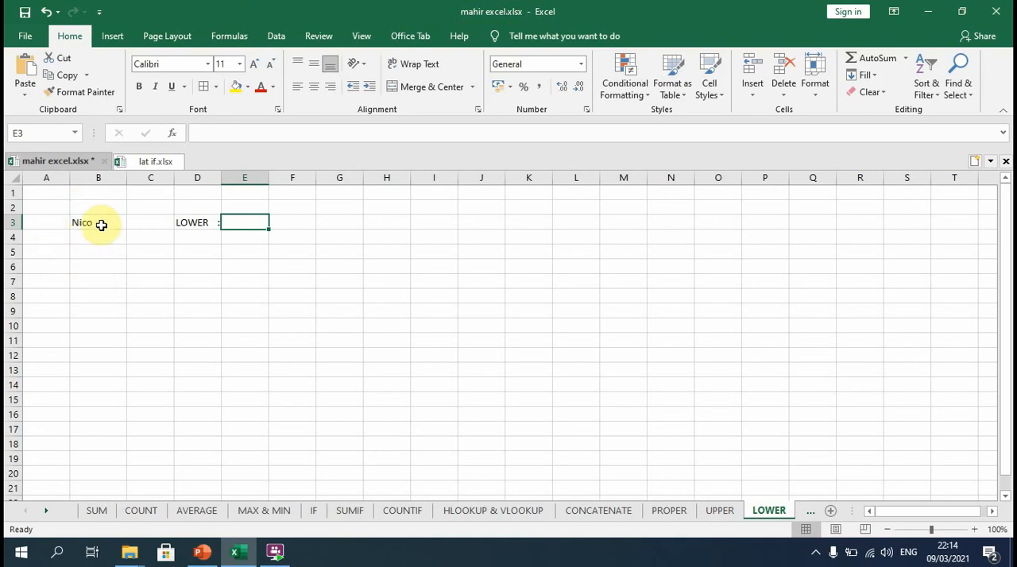
{"action": "type", "text": "="}
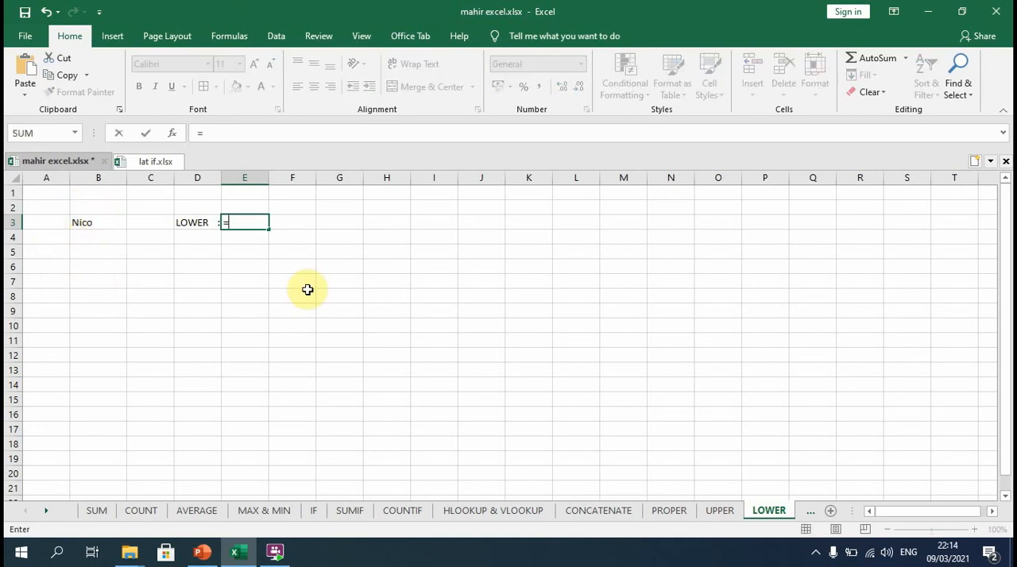
{"action": "type", "text": "LOWER("}
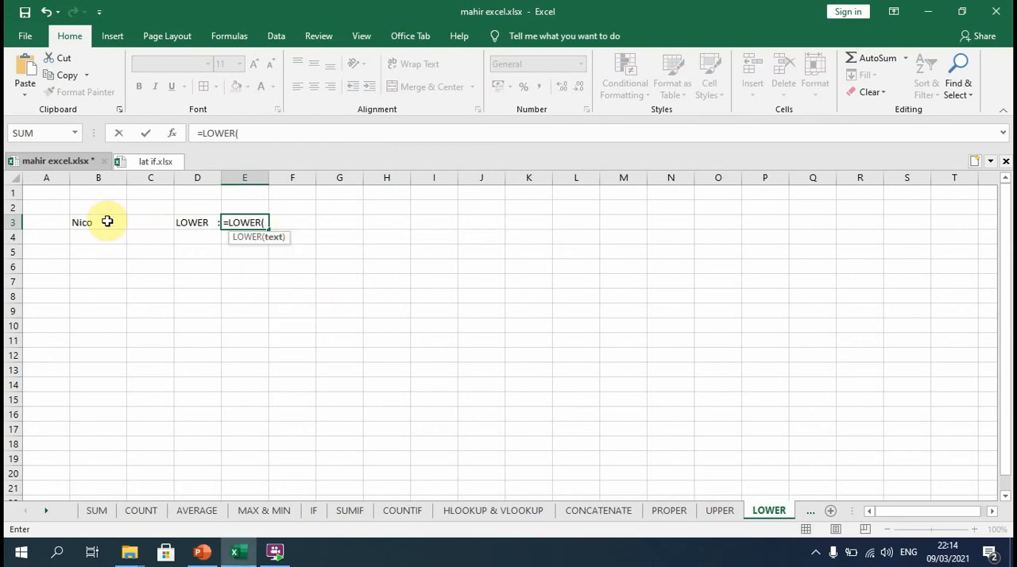
{"action": "left_click", "coordinate": [107, 222]}
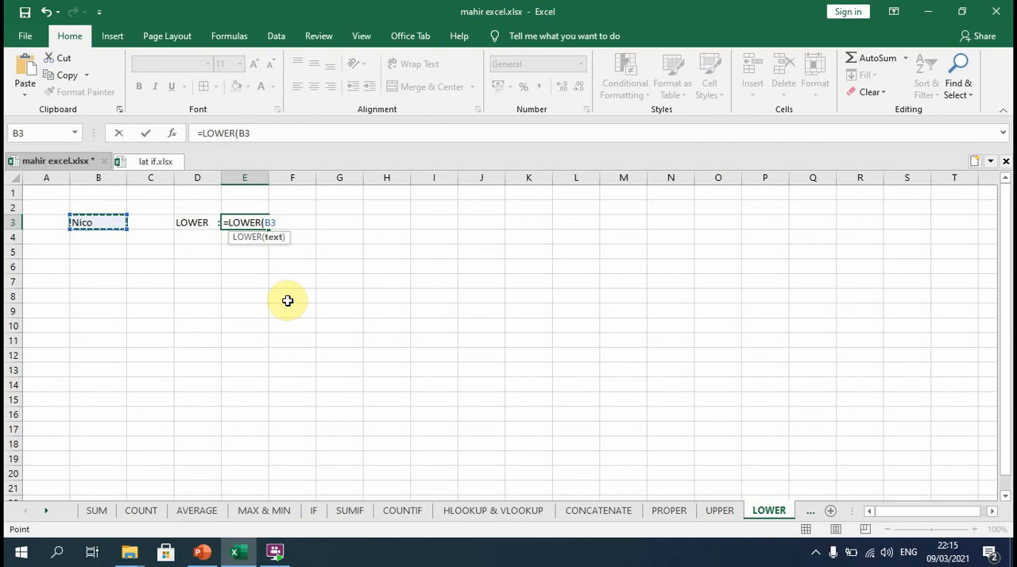
{"action": "key", "text": "Return"}
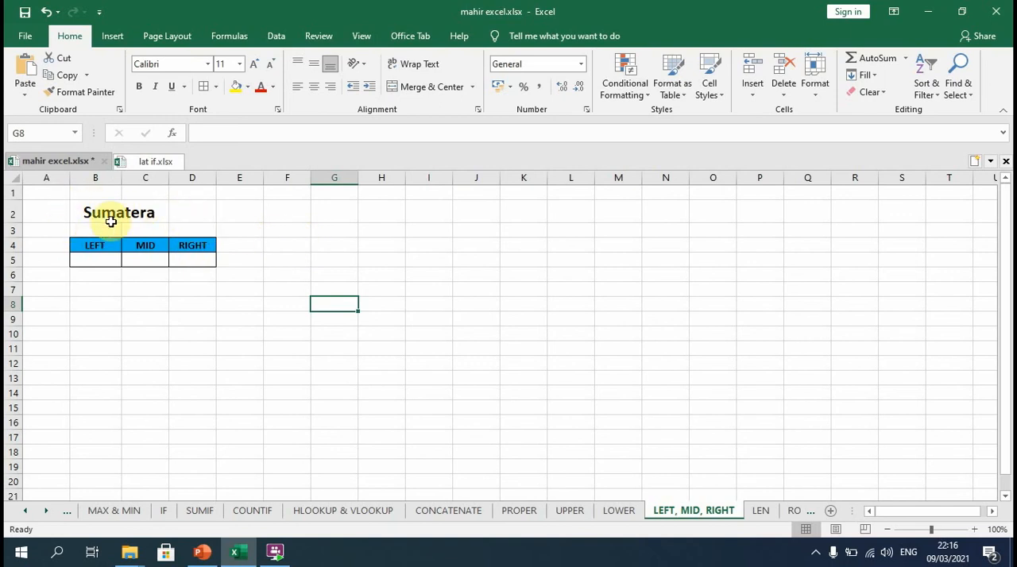
In B5 of the LEFT, MID, RIGHT sheet, enter a LEFT formula that extracts the first 3 characters of B2.
{"action": "left_click", "coordinate": [97, 260]}
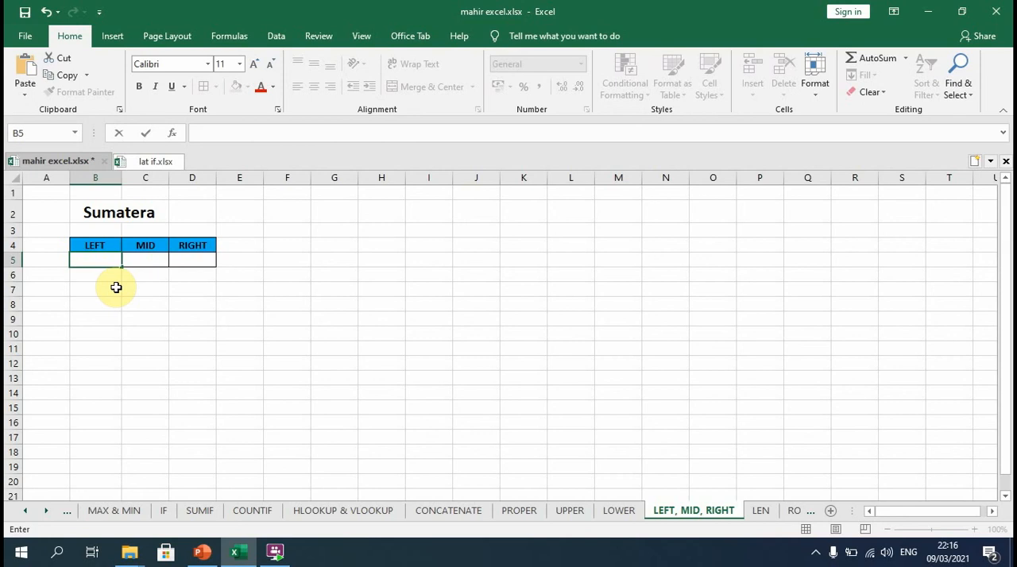
{"action": "type", "text": "="}
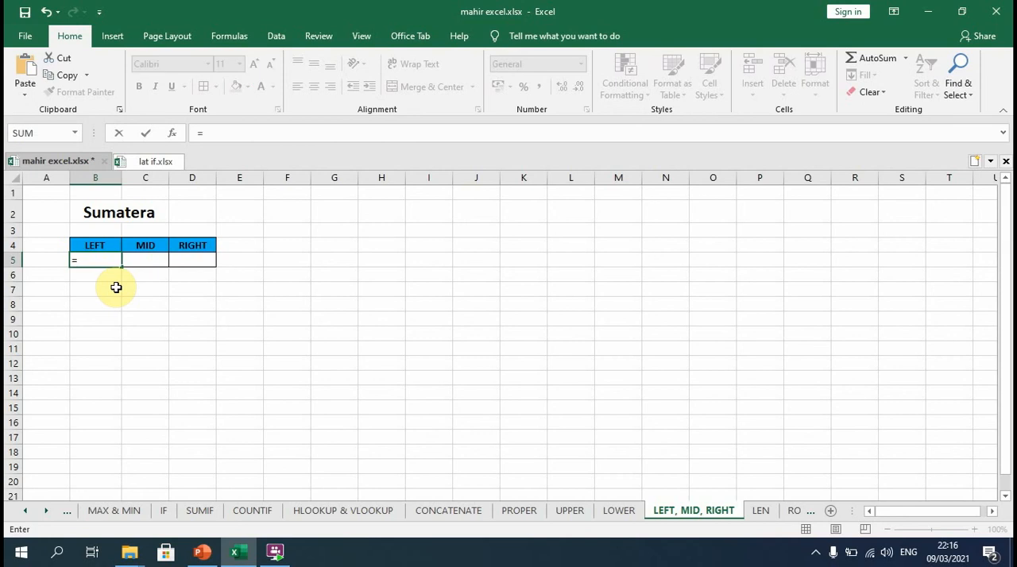
{"action": "type", "text": "LEFT("}
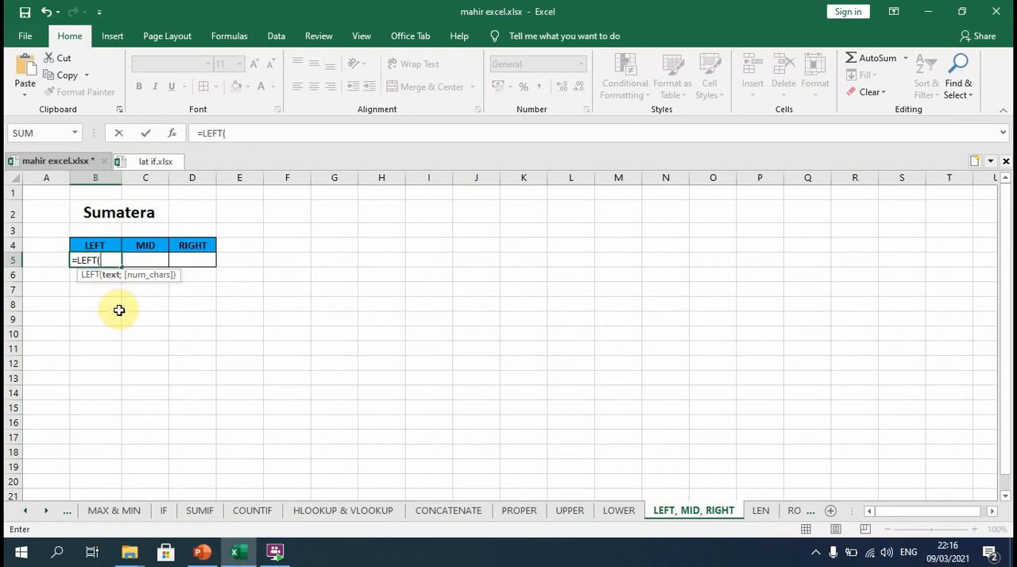
{"action": "left_click", "coordinate": [117, 213]}
{"action": "type", "text": ";"}
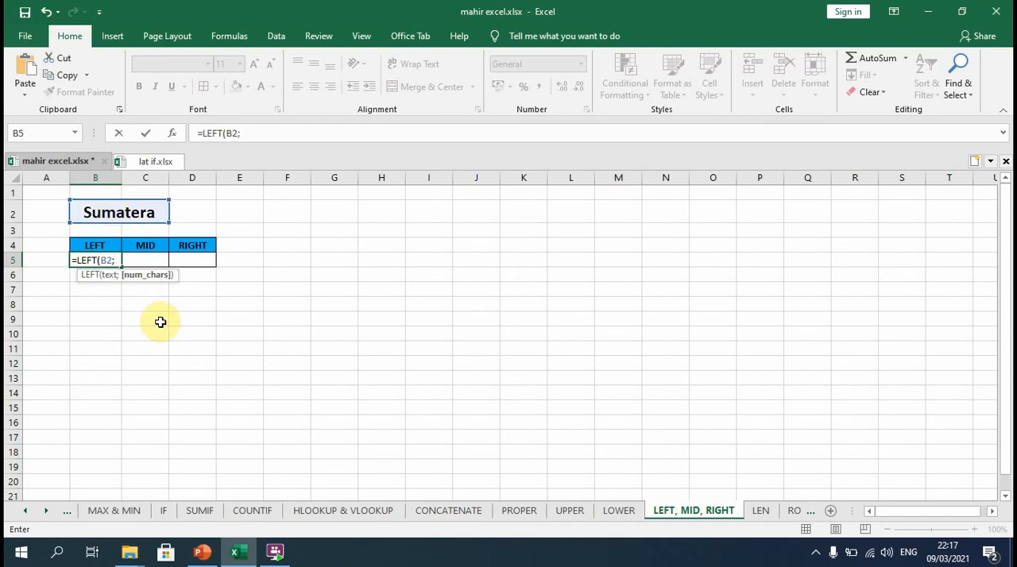
{"action": "type", "text": "3"}
{"action": "key", "text": "Return"}
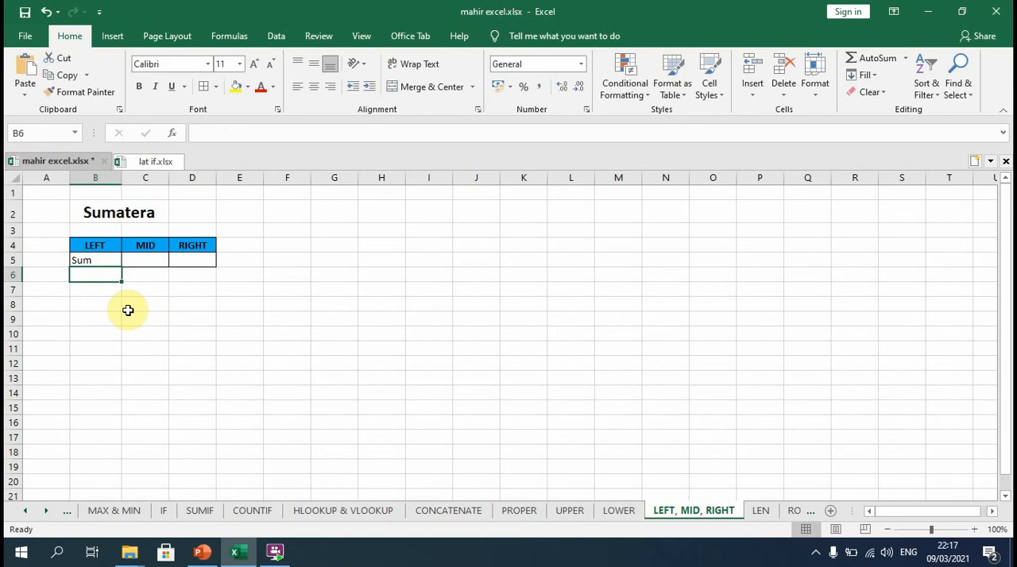
Enter a MID formula in C5 that extracts 2 characters from the text in B2, starting at character 4.
{"action": "left_click", "coordinate": [149, 262]}
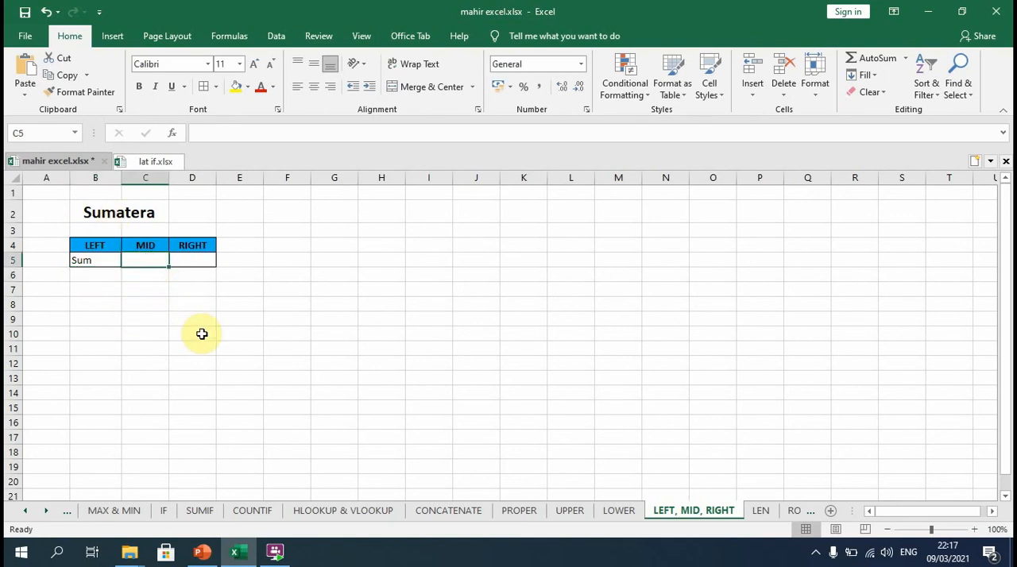
{"action": "type", "text": "=MID"}
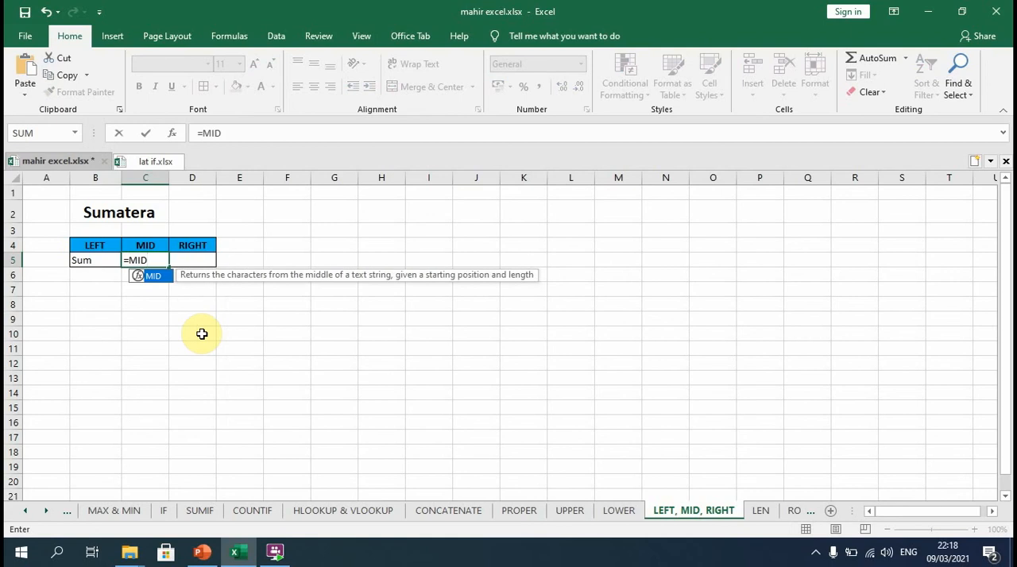
{"action": "double_click", "coordinate": [153, 276]}
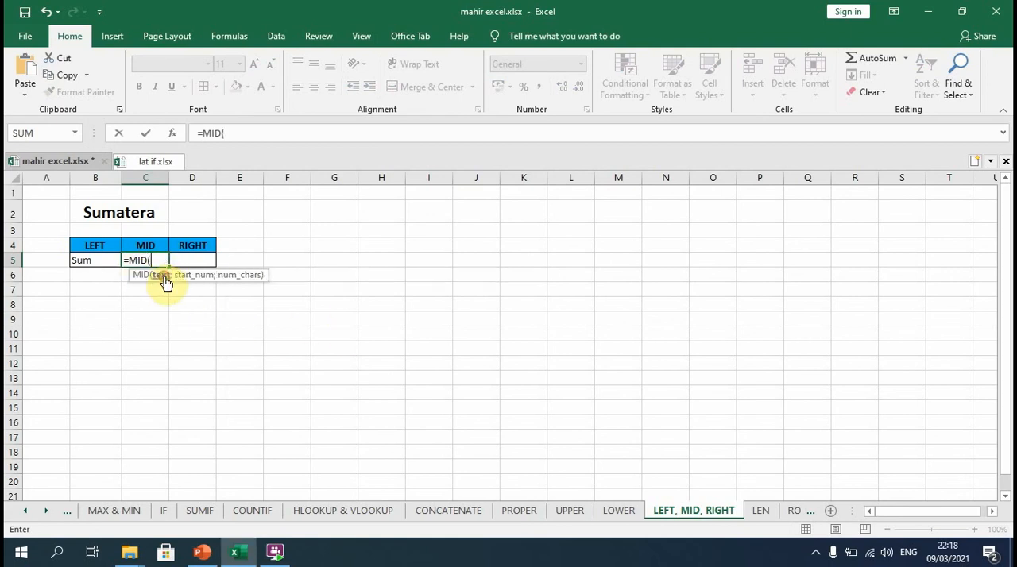
{"action": "left_click", "coordinate": [106, 213]}
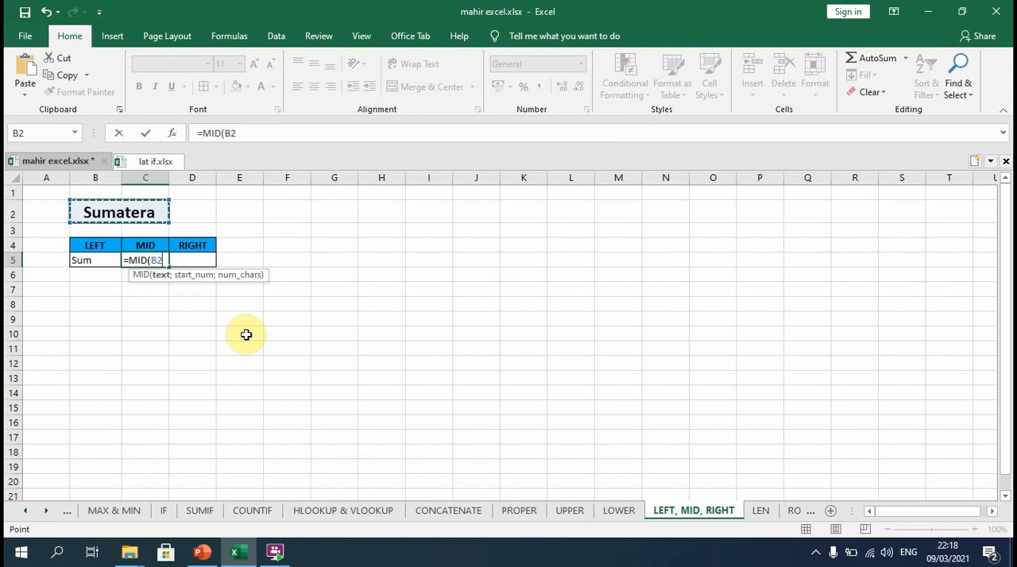
{"action": "type", "text": ";"}
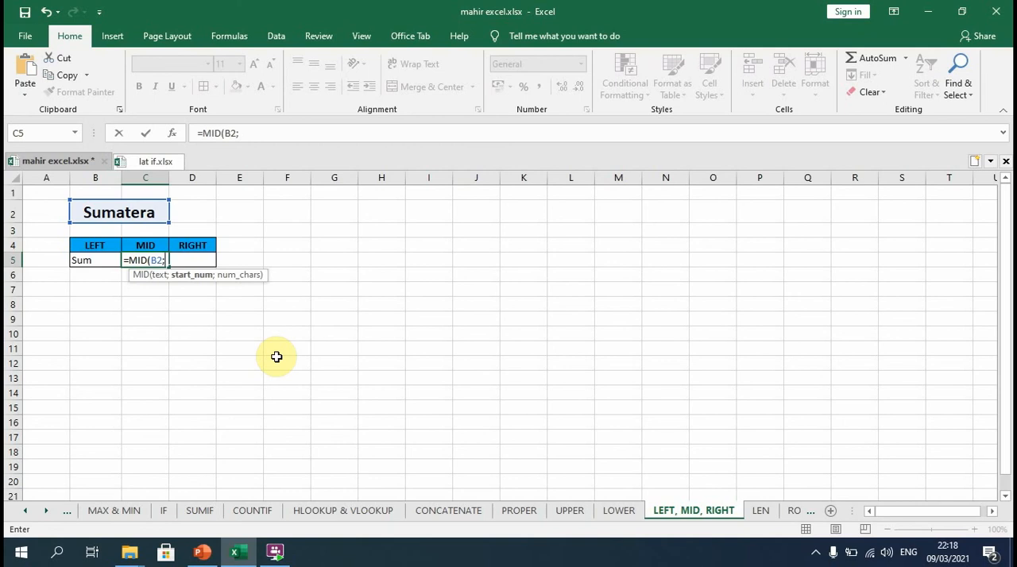
{"action": "type", "text": "4;"}
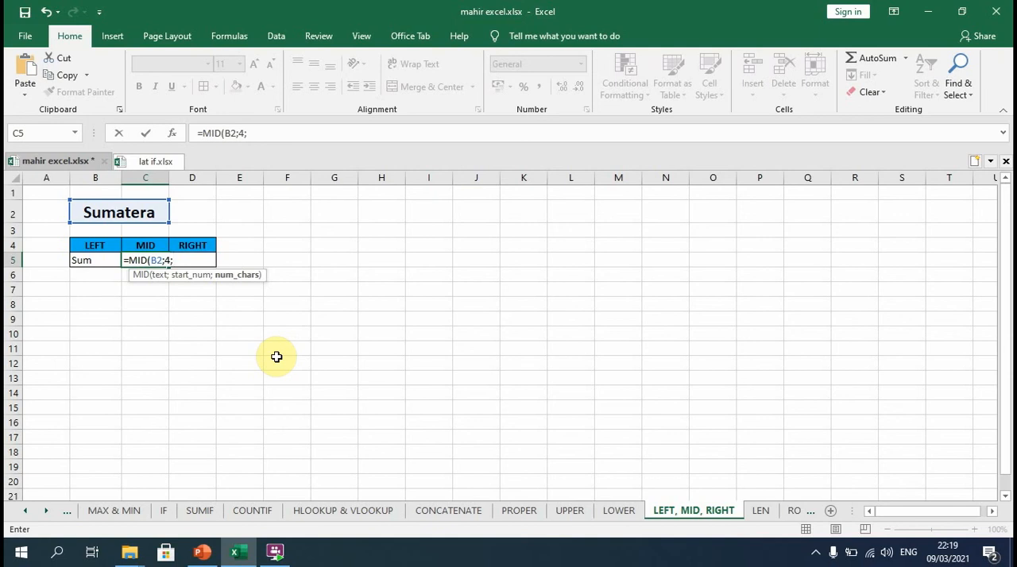
{"action": "type", "text": "2"}
{"action": "key", "text": "Return"}
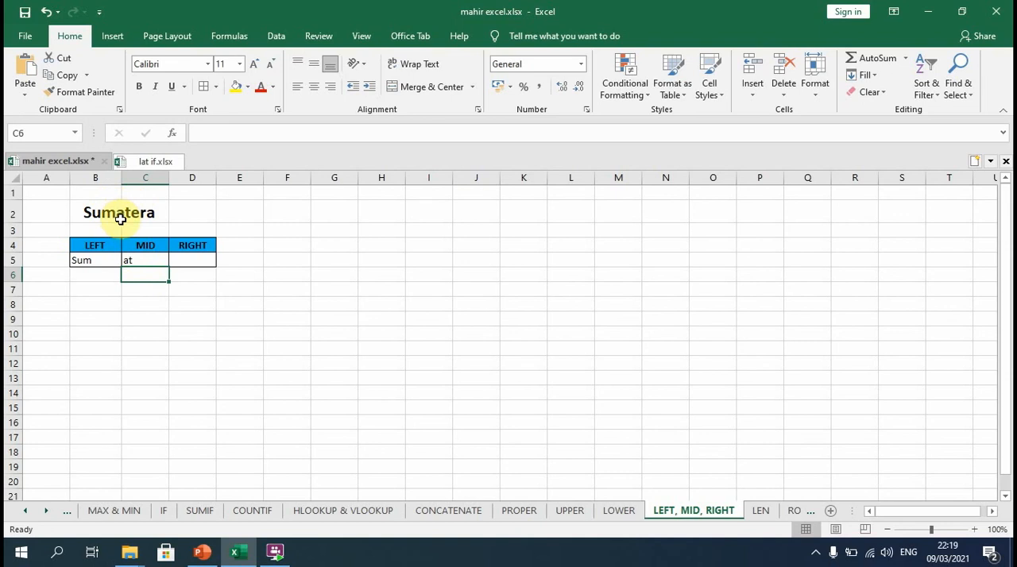
Enter a RIGHT formula in D5 that extracts the last 3 characters of the text in B2.
{"action": "left_click", "coordinate": [197, 259]}
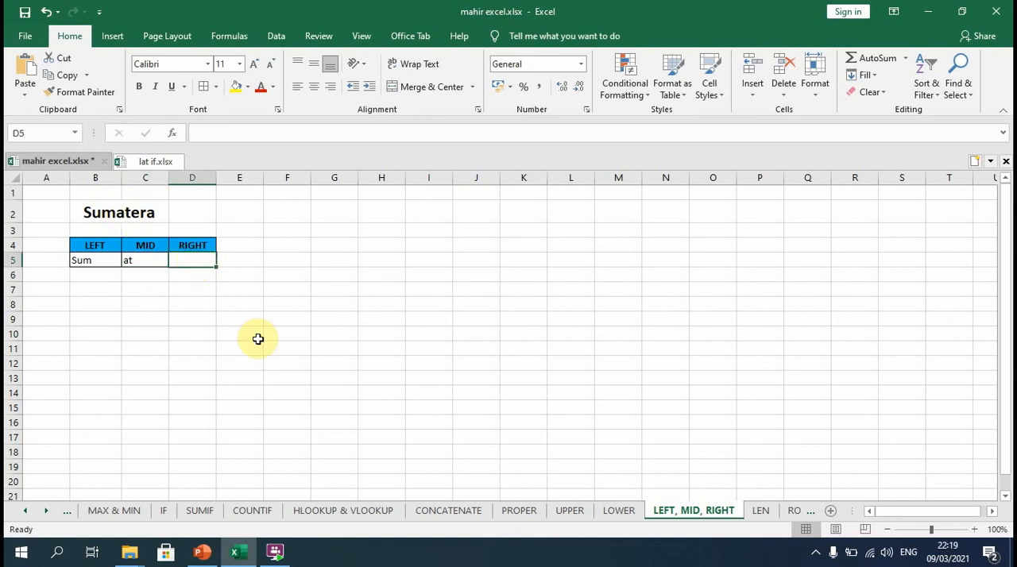
{"action": "type", "text": "="}
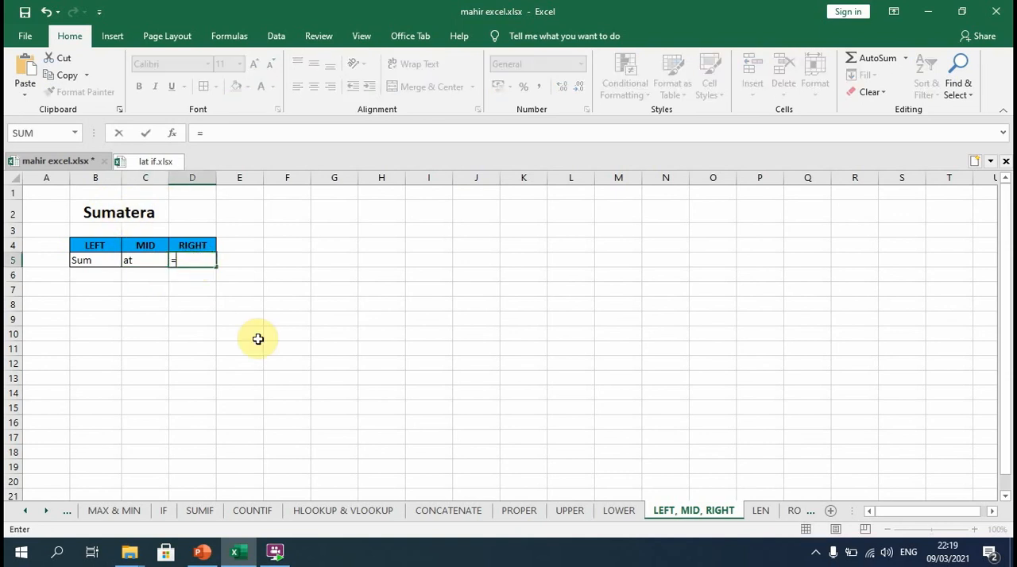
{"action": "type", "text": "RIGHT"}
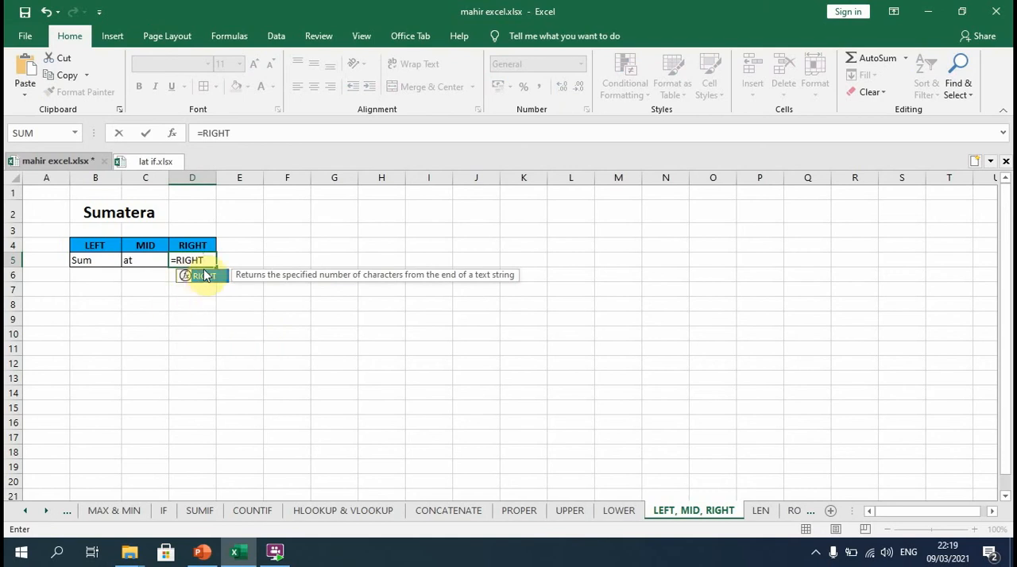
{"action": "double_click", "coordinate": [205, 276]}
{"action": "left_click", "coordinate": [143, 213]}
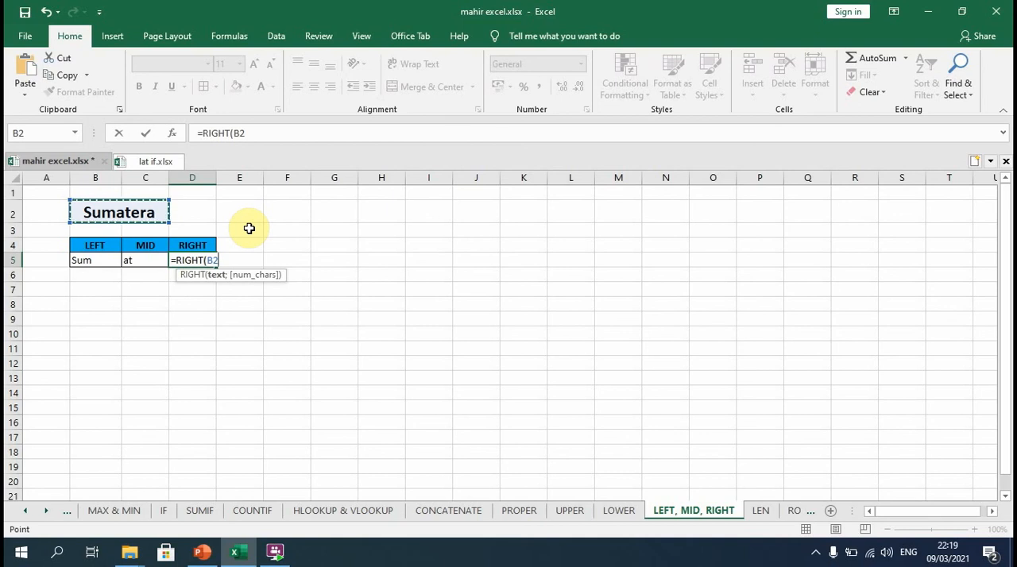
{"action": "type", "text": ";"}
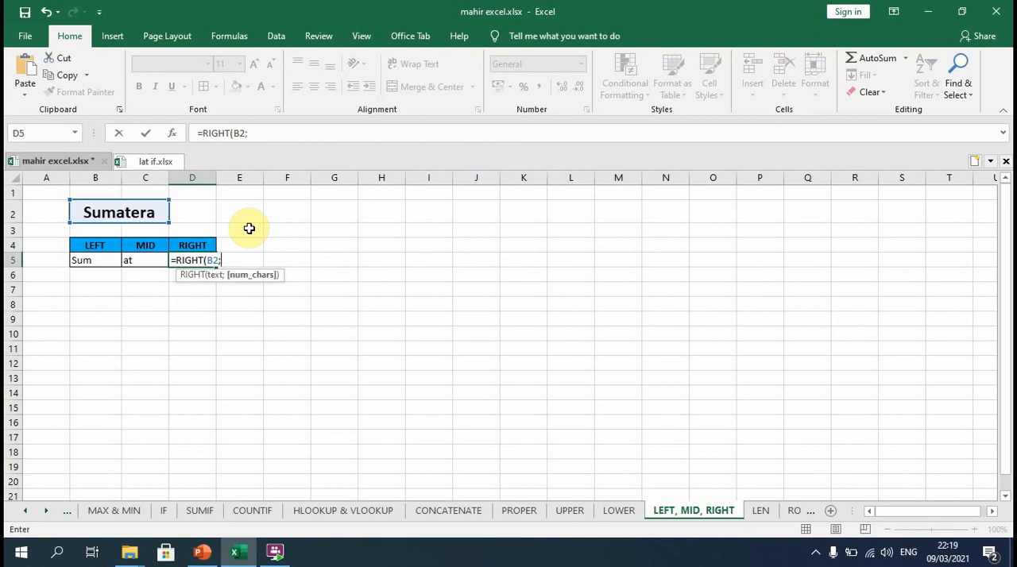
{"action": "type", "text": "3)"}
{"action": "key", "text": "Return"}
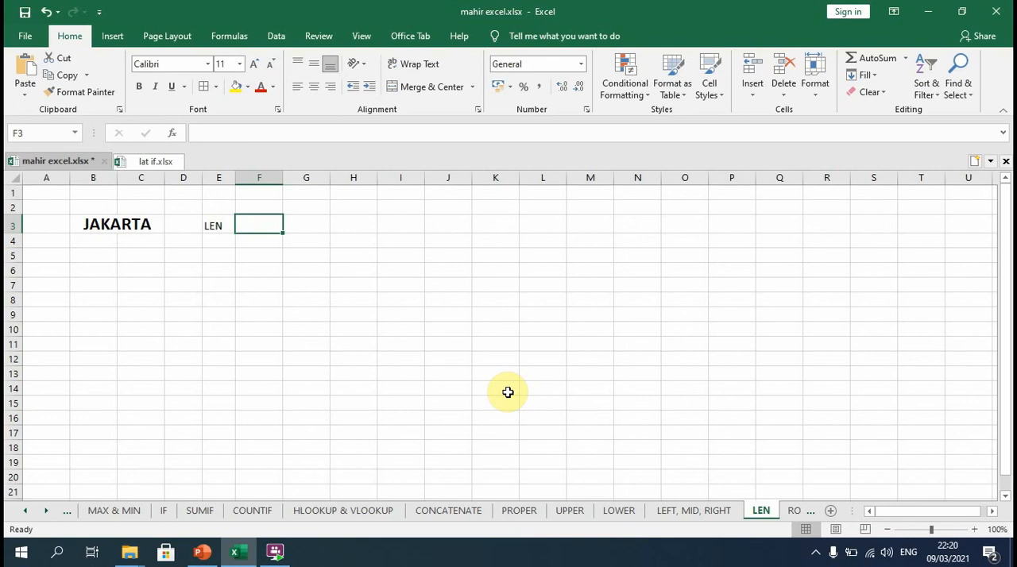
Enter a LEN formula in F3 of the LEN sheet that counts the characters of the text in B3.
{"action": "type", "text": "="}
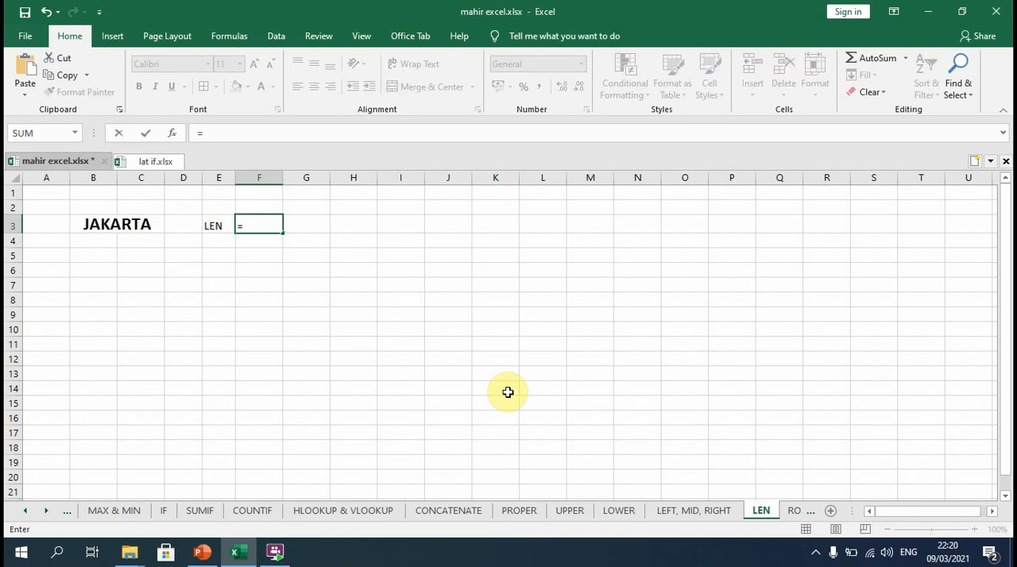
{"action": "type", "text": "LEN("}
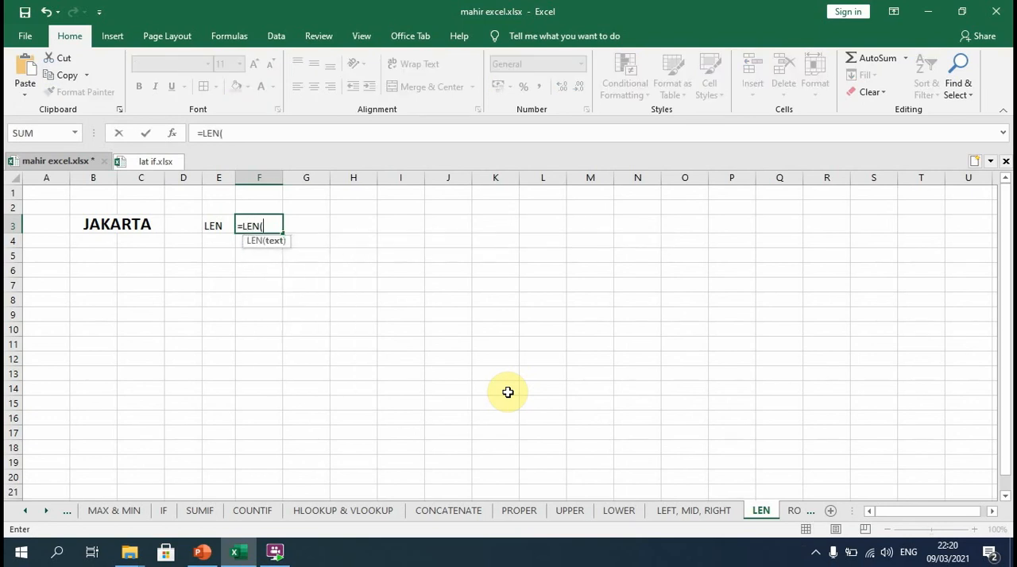
{"action": "left_click", "coordinate": [131, 224]}
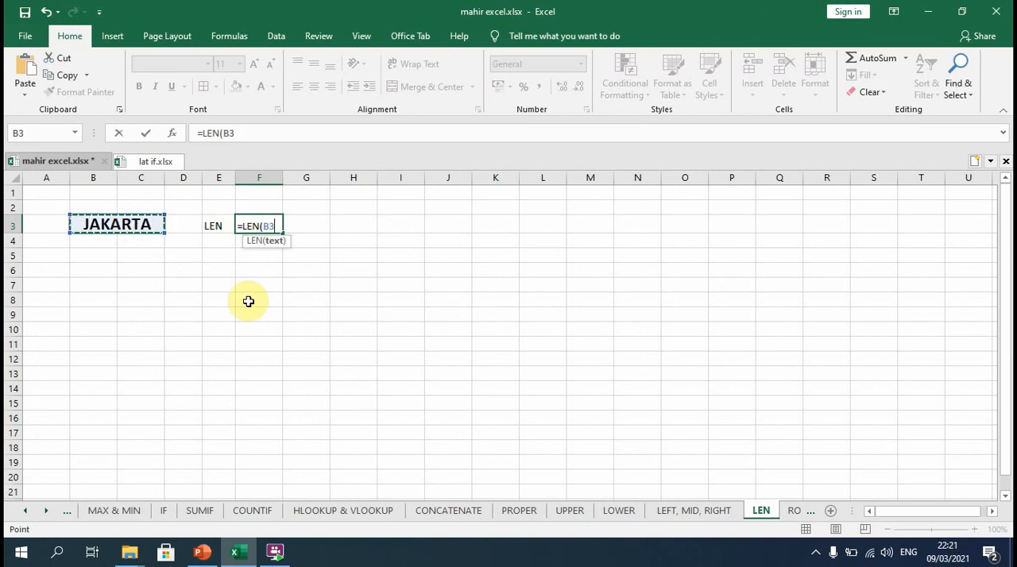
{"action": "key", "text": "Return"}
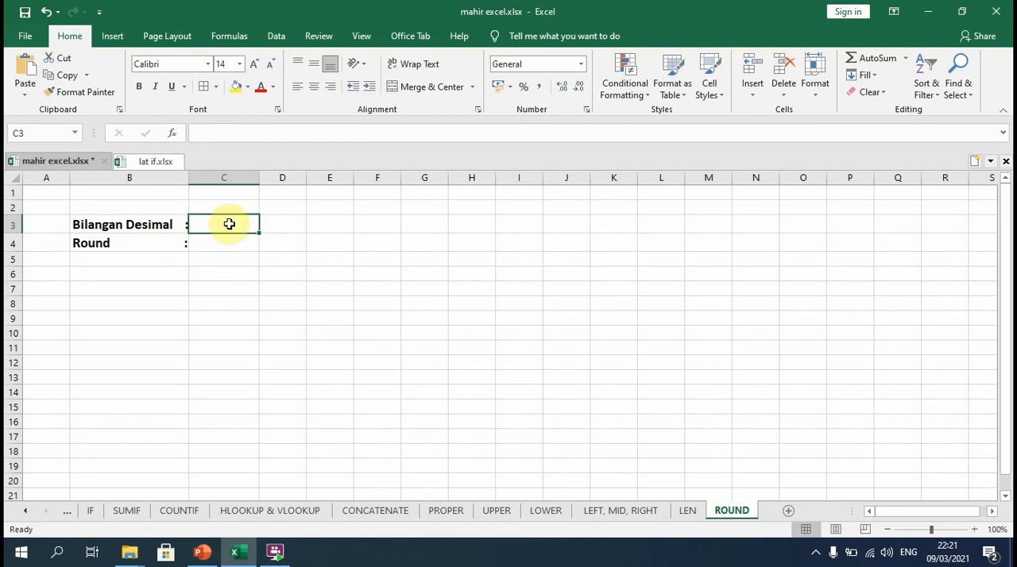
Enter the decimal number 3,57951 in C3 of the ROUND sheet, beside Bilangan Desimal.
{"action": "type", "text": "3,57"}
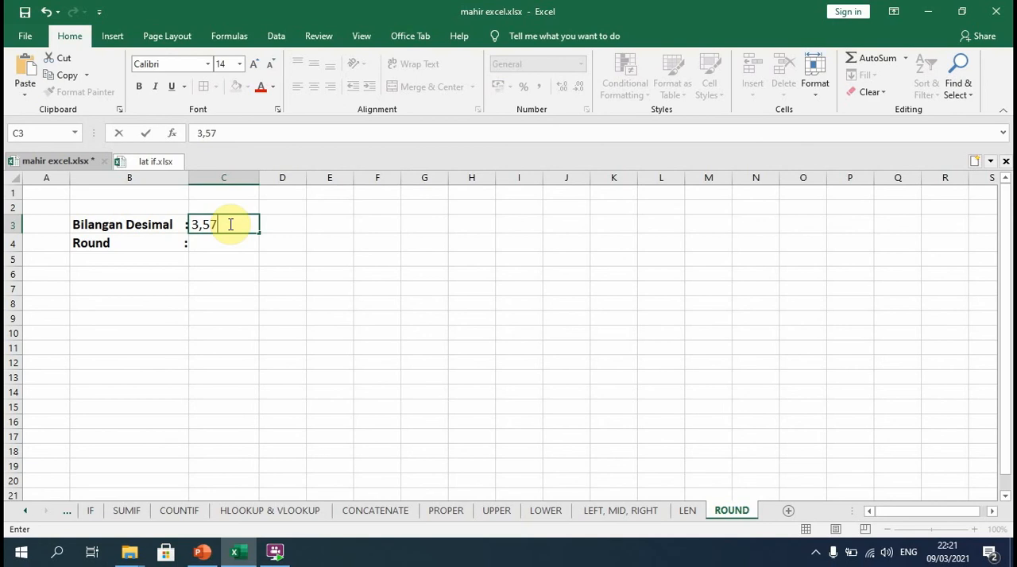
{"action": "type", "text": "951"}
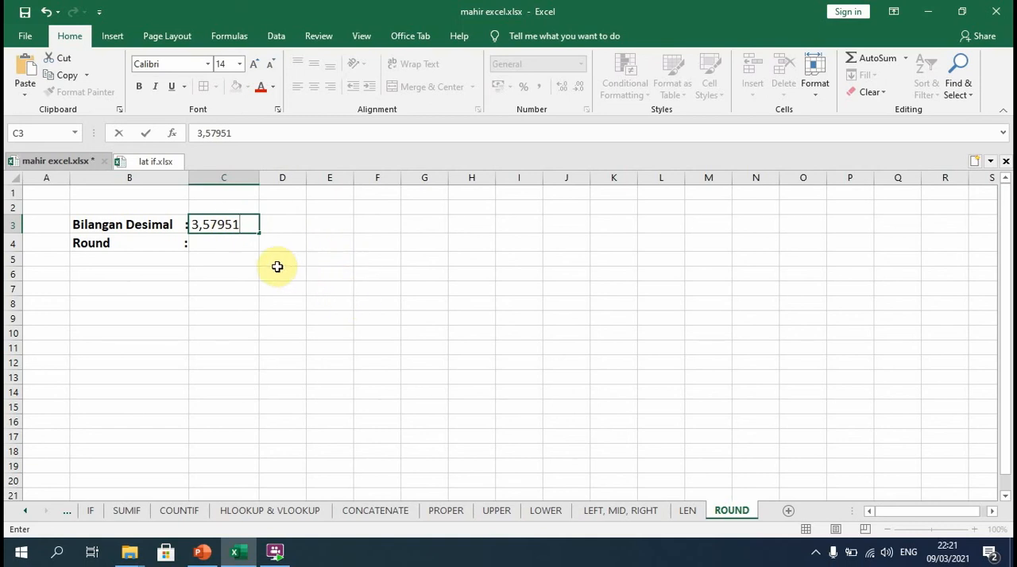
Enter a ROUND formula in C4 that rounds the number in C3 to 2 decimal digits.
{"action": "left_click", "coordinate": [224, 244]}
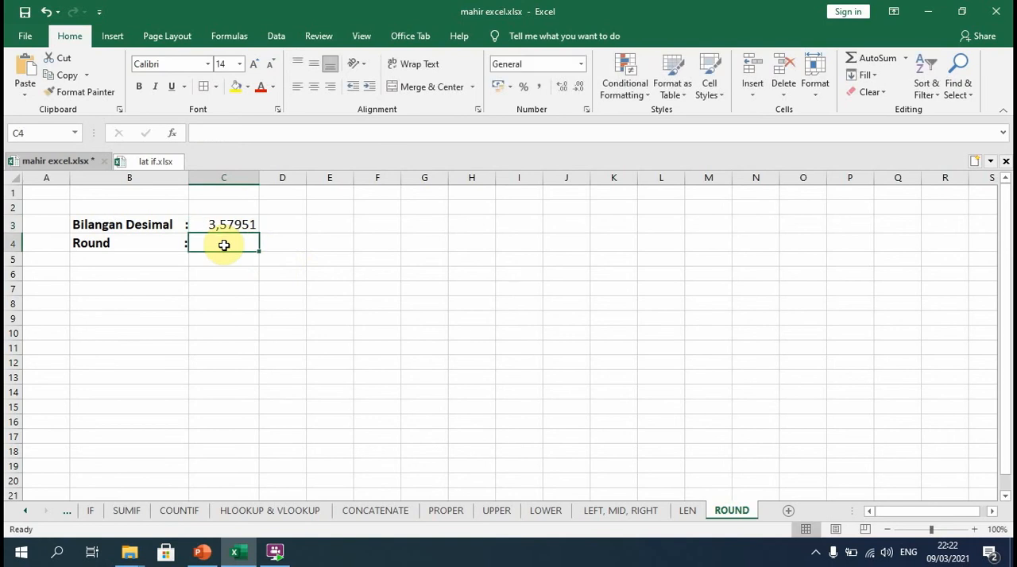
{"action": "type", "text": "=ROUN"}
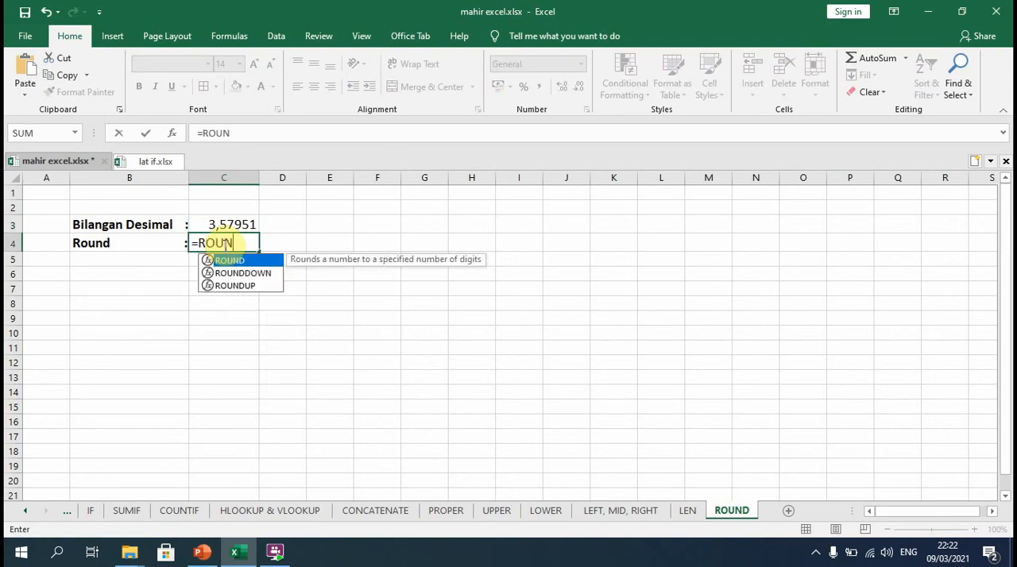
{"action": "double_click", "coordinate": [254, 260]}
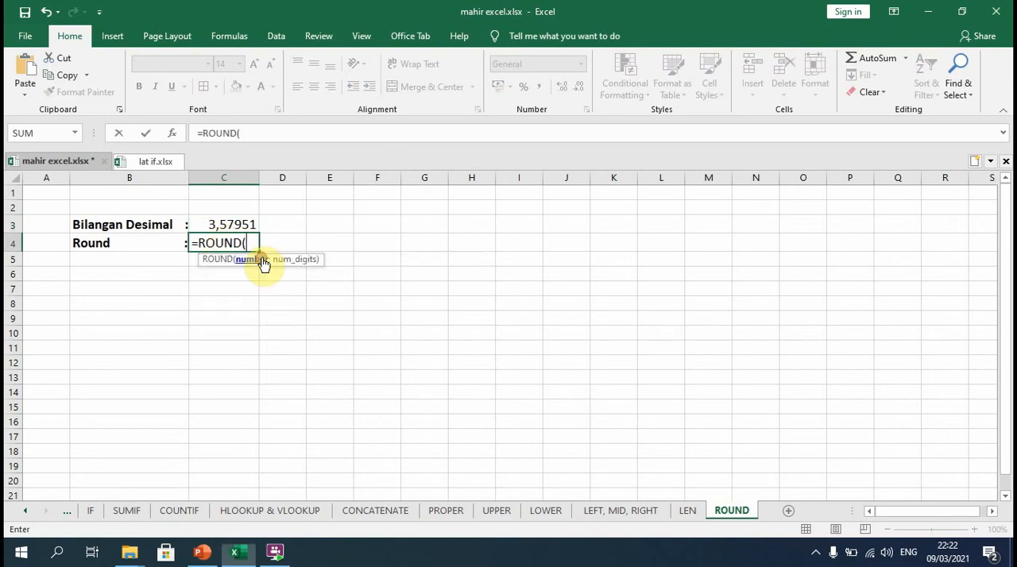
{"action": "left_click", "coordinate": [242, 224]}
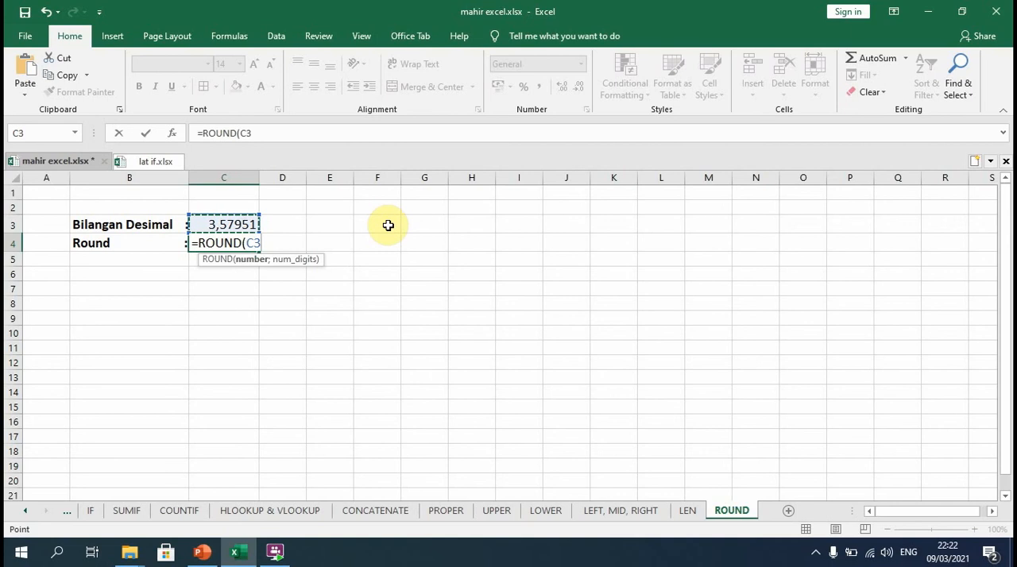
{"action": "type", "text": ";"}
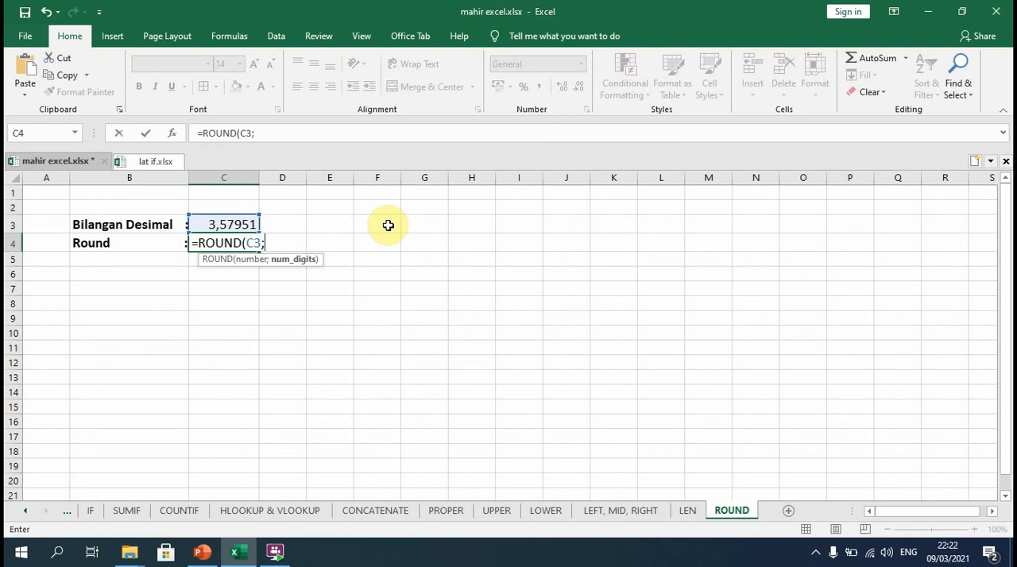
{"action": "type", "text": "2"}
{"action": "key", "text": "Return"}
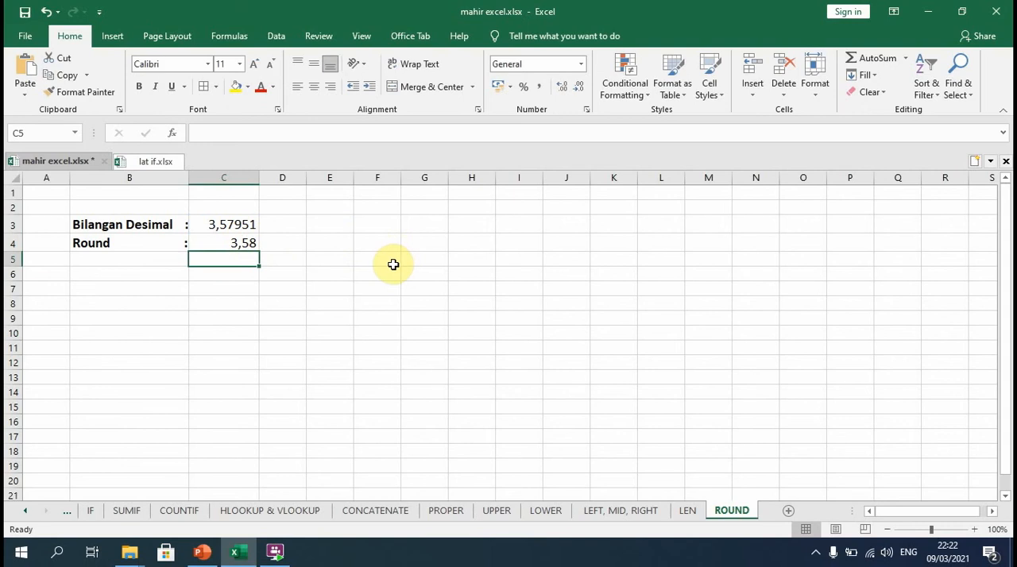